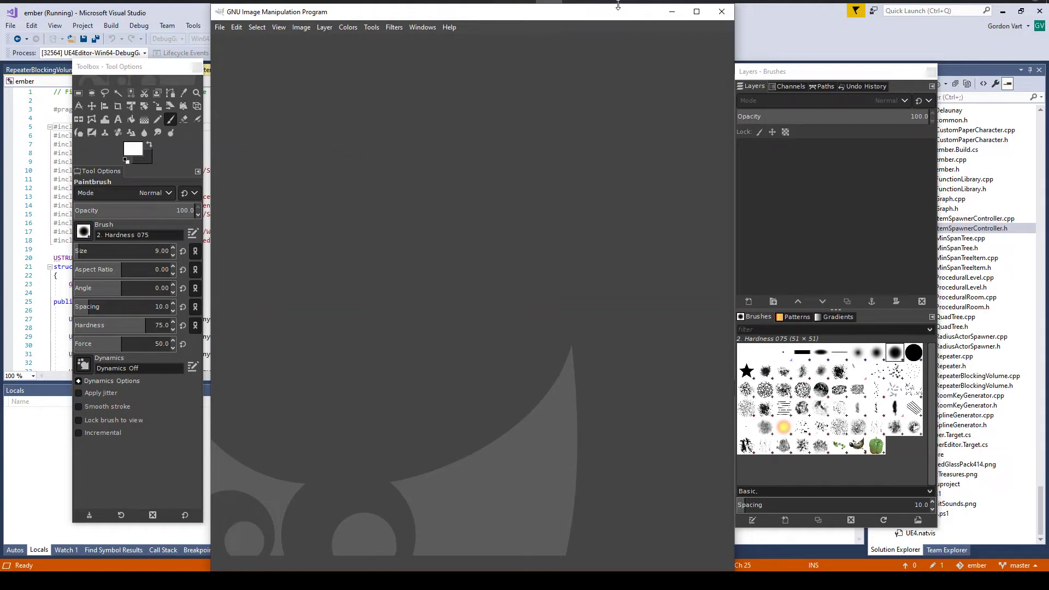
# Step: Create a new blank 512×512 image in GIMP
pyautogui.click(221, 28)
pyautogui.click(236, 39)
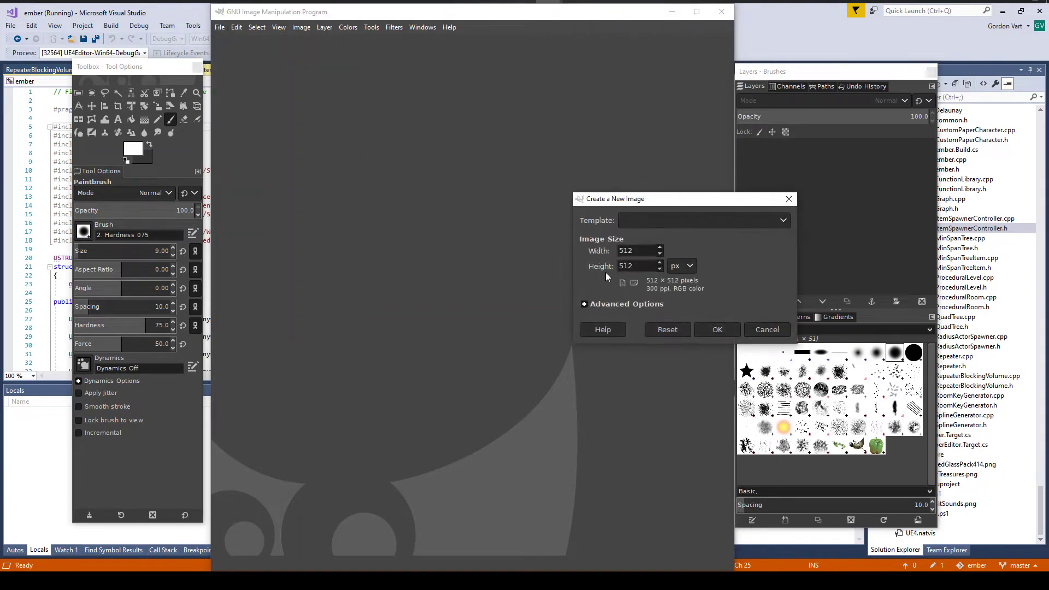
pyautogui.moveTo(715, 203); pyautogui.dragTo(478, 155)
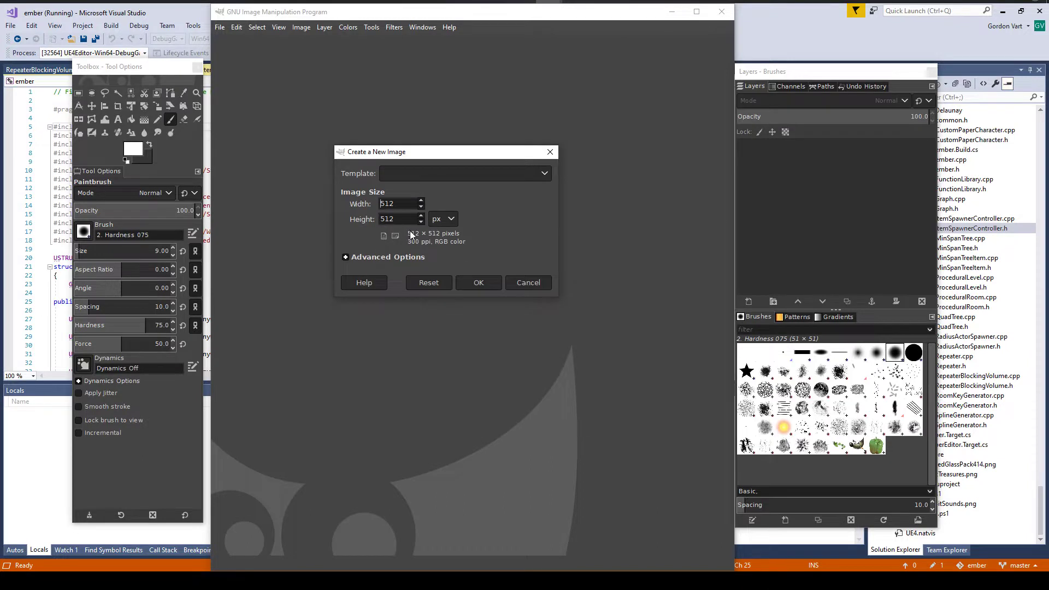
pyautogui.click(476, 282)
# Step: Set the image grid spacing to 128 pixels horizontally and vertically
pyautogui.click(279, 28)
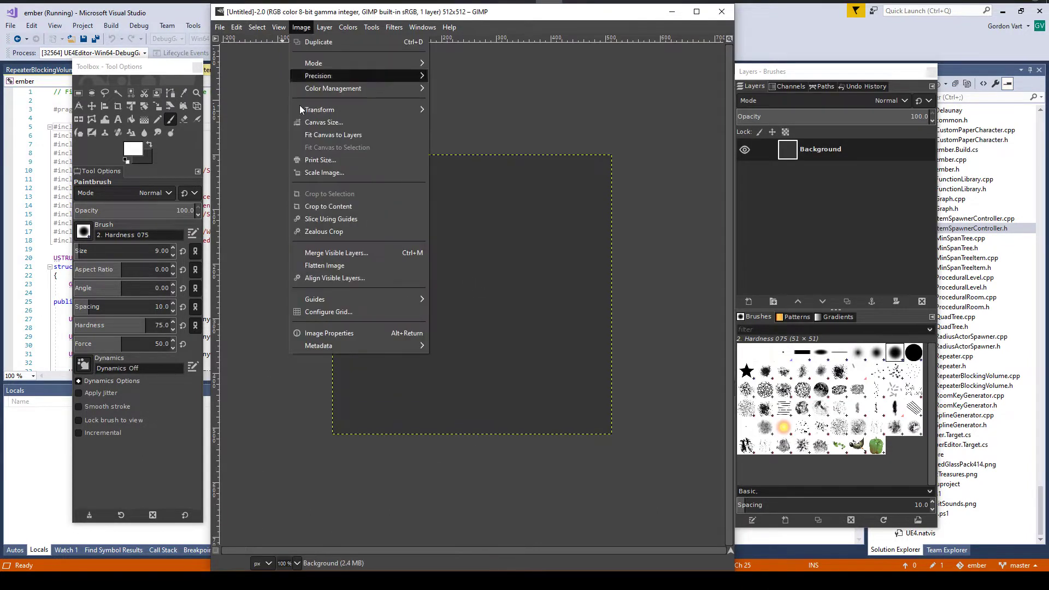
pyautogui.click(336, 312)
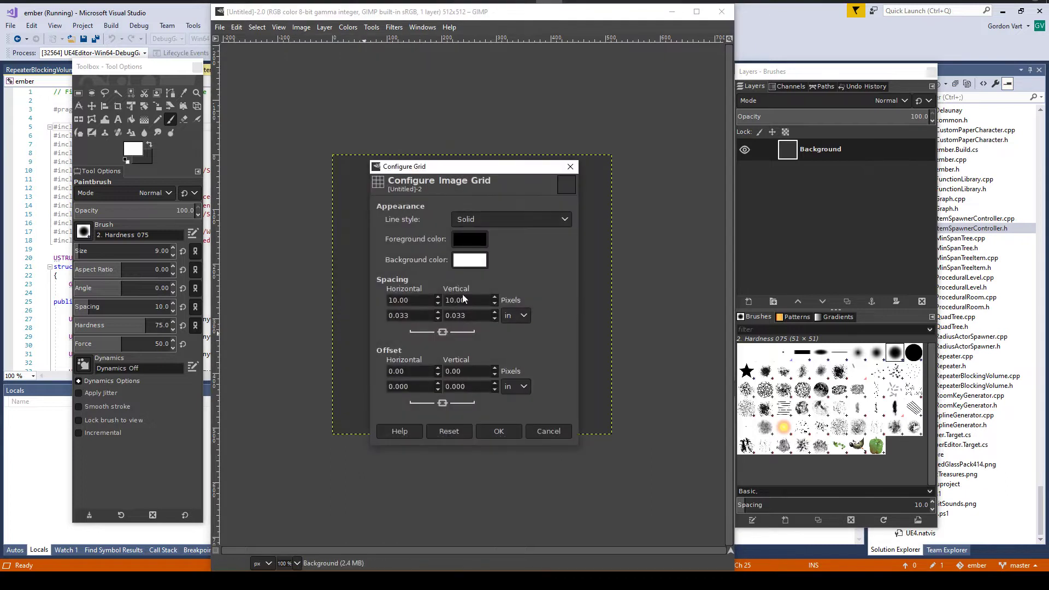
pyautogui.doubleClick(414, 300)
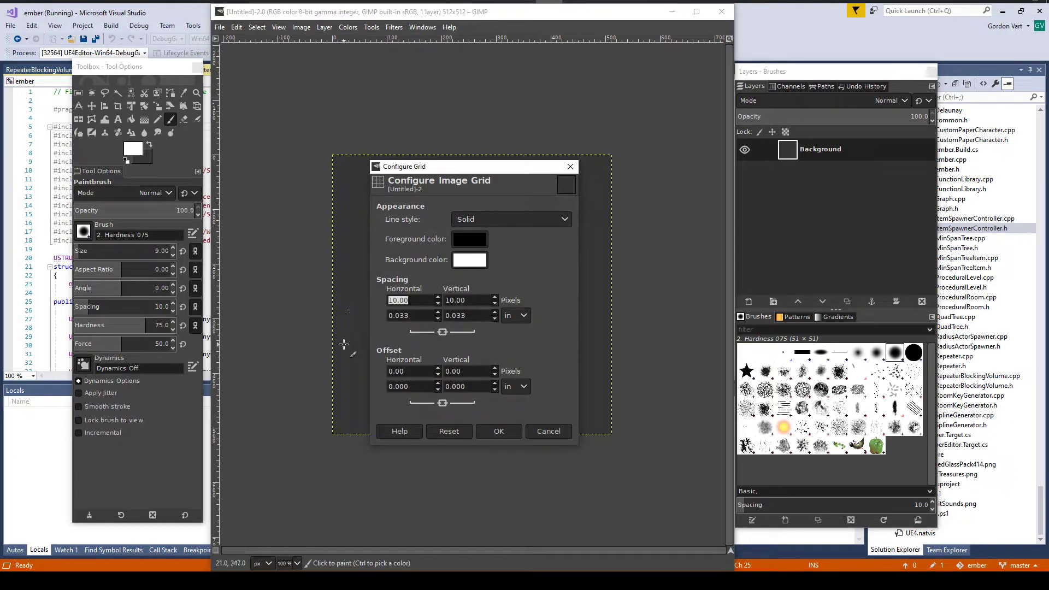
pyautogui.press('Return')
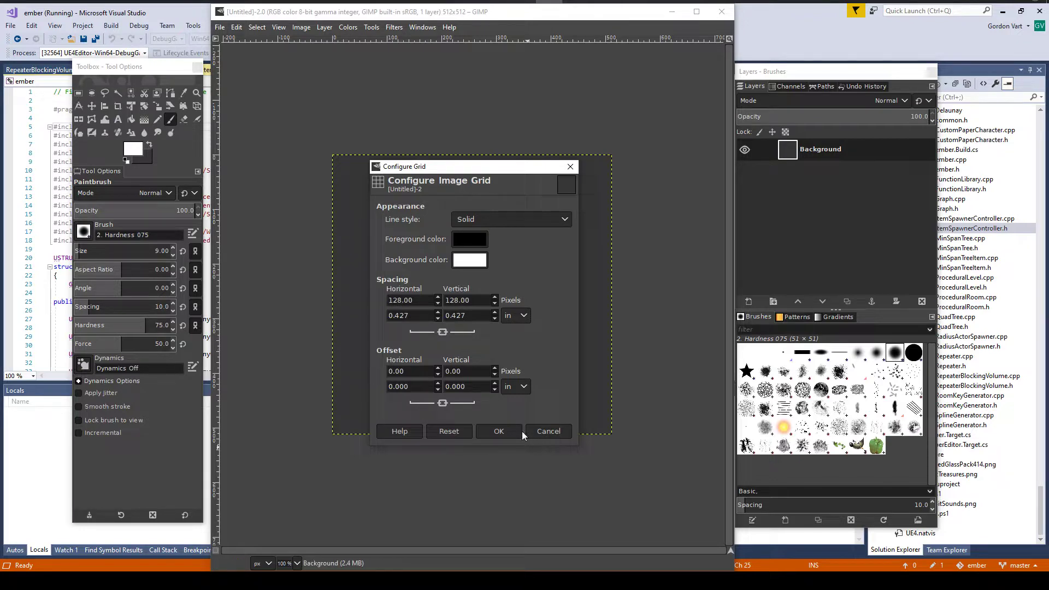
pyautogui.click(489, 431)
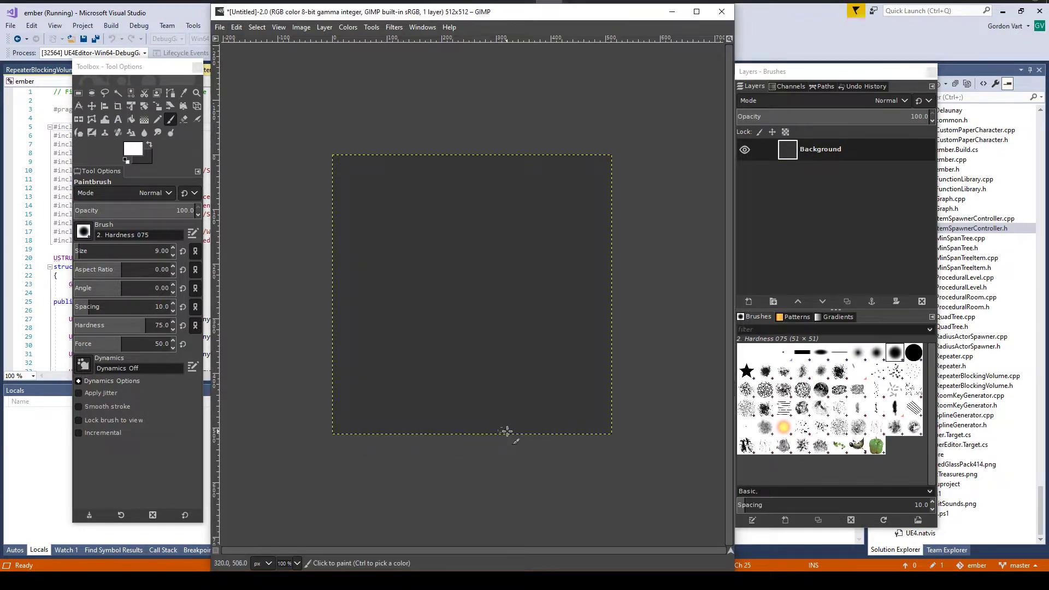
# Step: Show the grid on the canvas and delete the Background layer
pyautogui.click(279, 26)
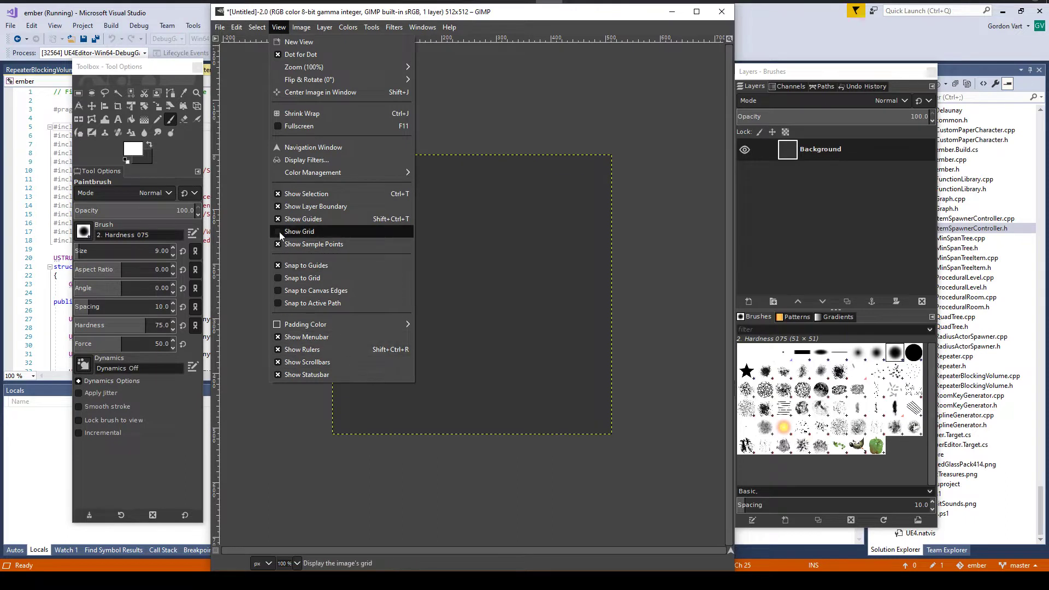
pyautogui.click(295, 231)
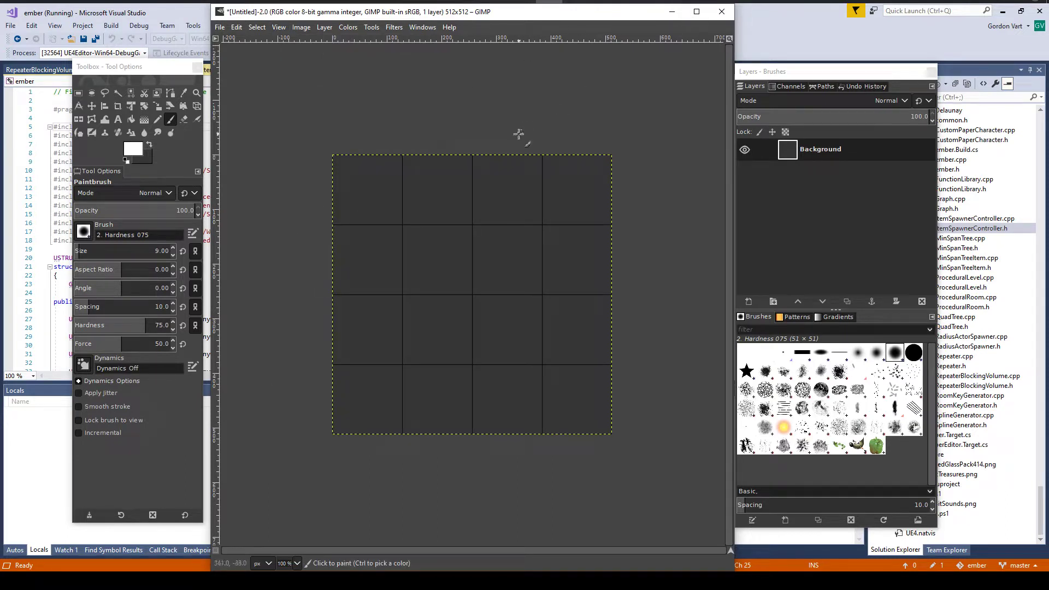
pyautogui.click(814, 154)
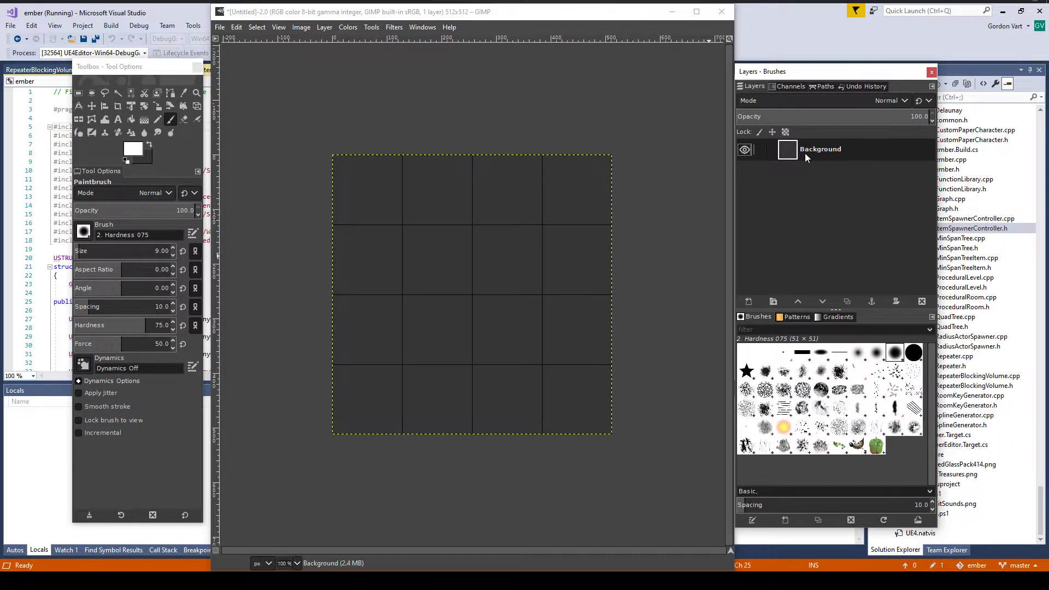
pyautogui.rightClick(805, 153)
pyautogui.click(836, 342)
# Step: Fit the whole 512×512 image in the window
pyautogui.click(325, 28)
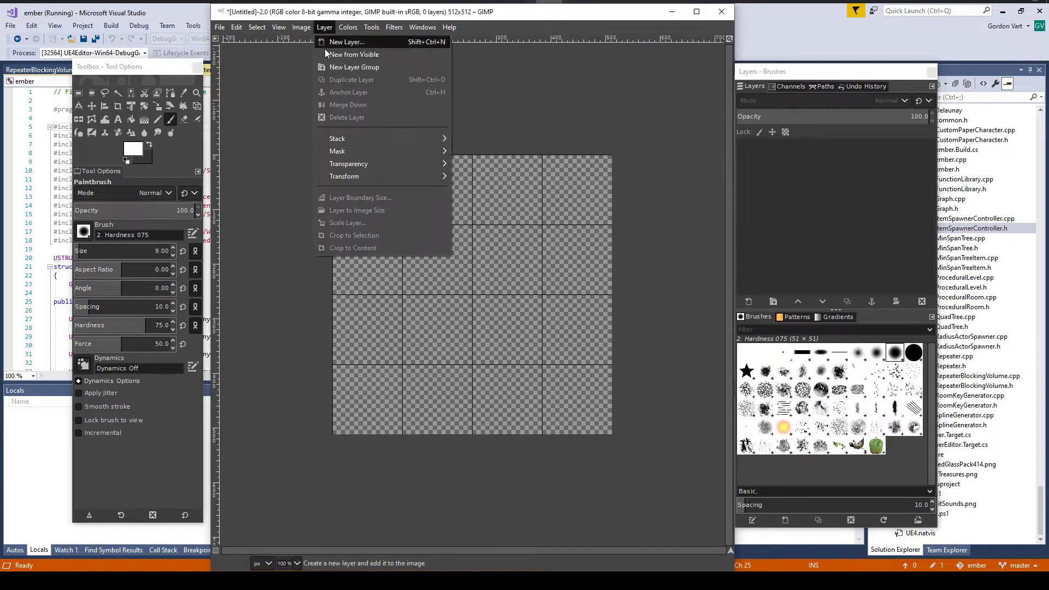
pyautogui.moveTo(432, 165)
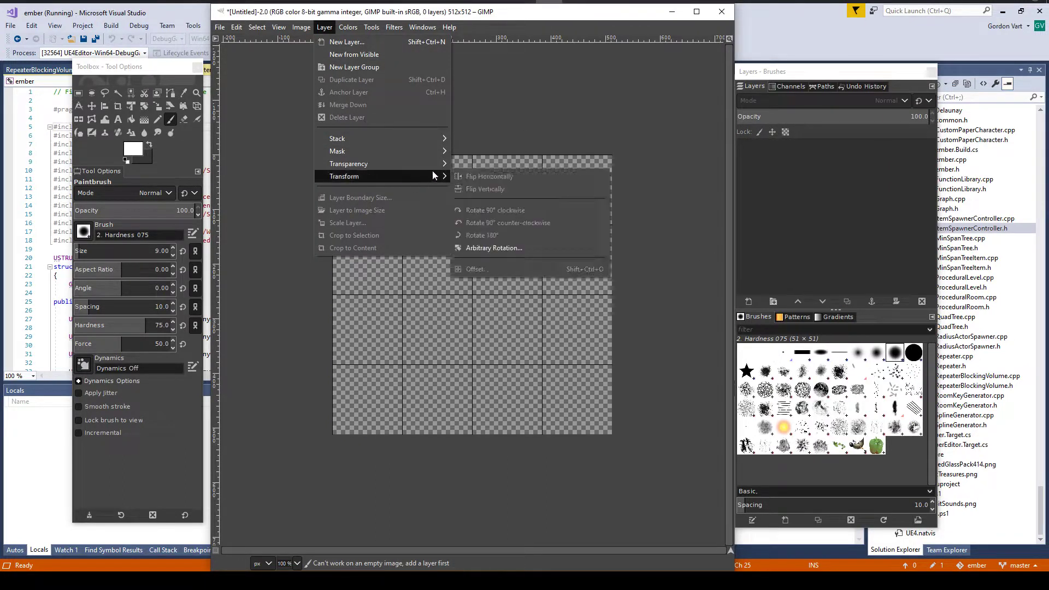
pyautogui.click(505, 129)
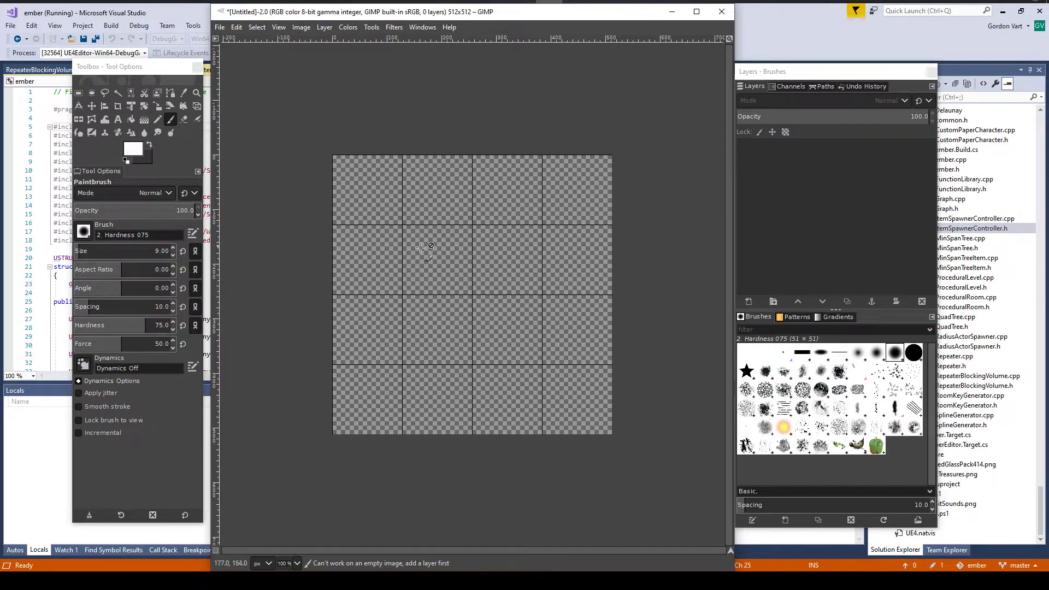
pyautogui.click(171, 119)
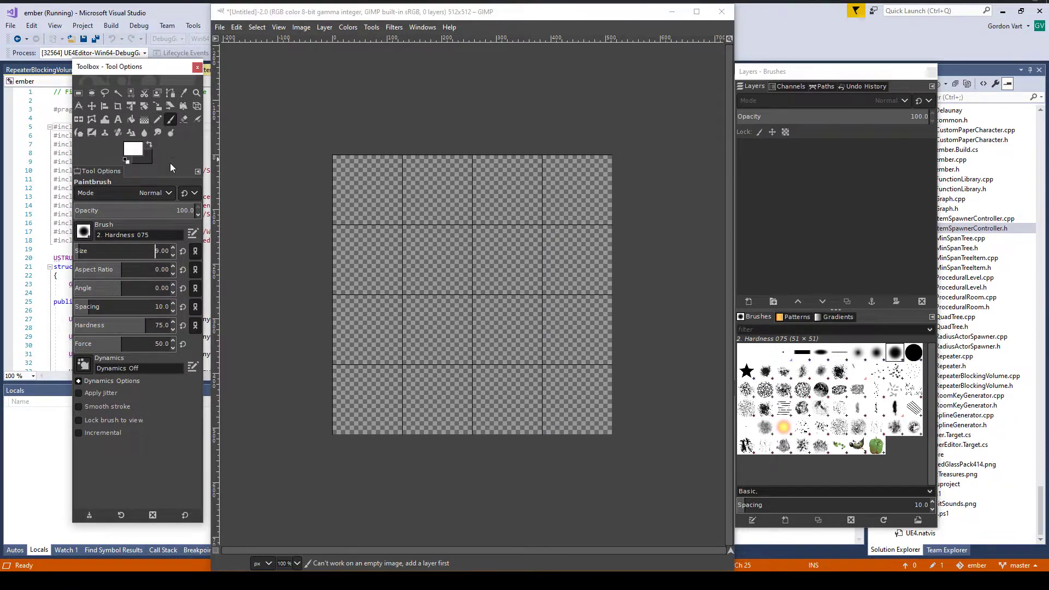
pyautogui.click(360, 178)
pyautogui.click(279, 27)
pyautogui.moveTo(327, 66)
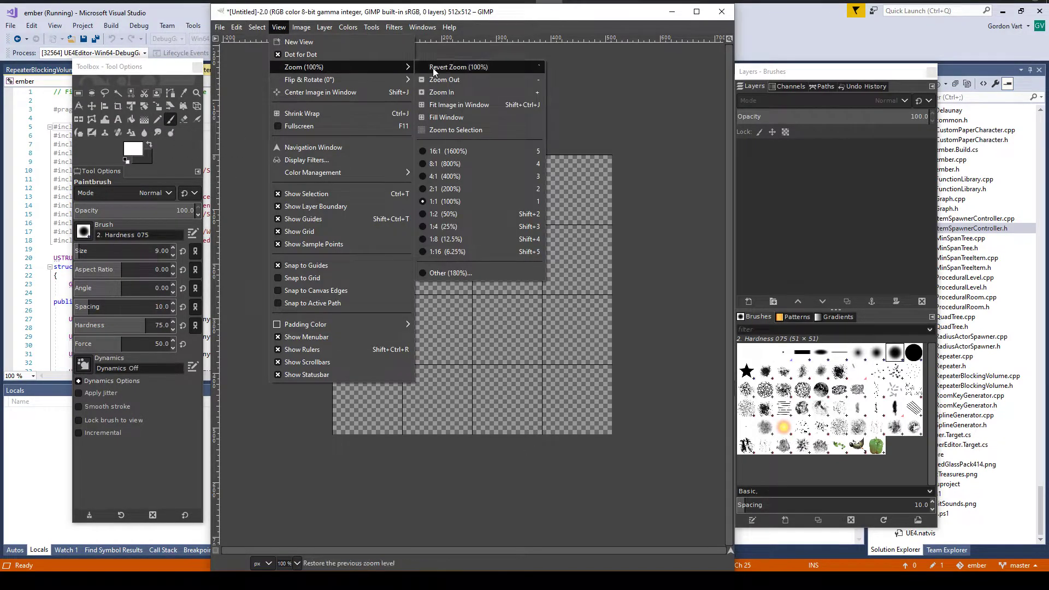
pyautogui.click(467, 105)
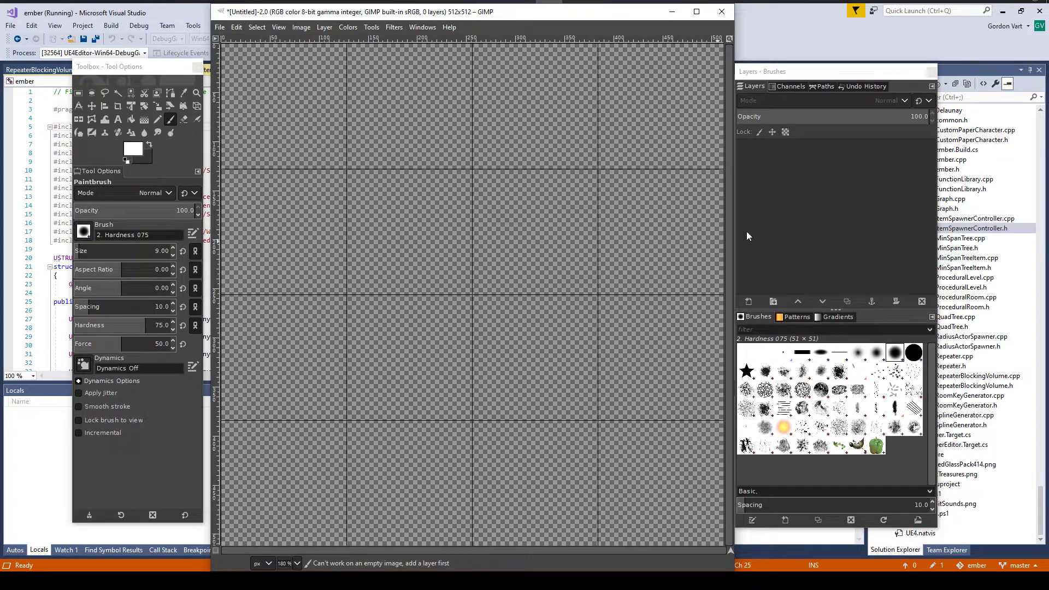
# Step: Add a new empty transparent layer named Layer
pyautogui.rightClick(776, 173)
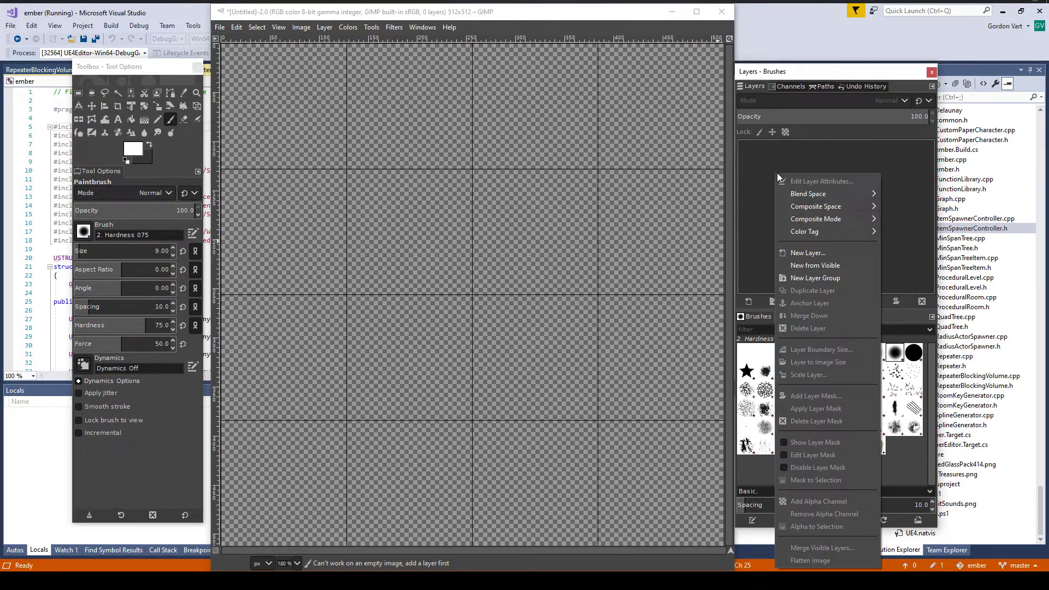
pyautogui.click(818, 257)
pyautogui.click(895, 393)
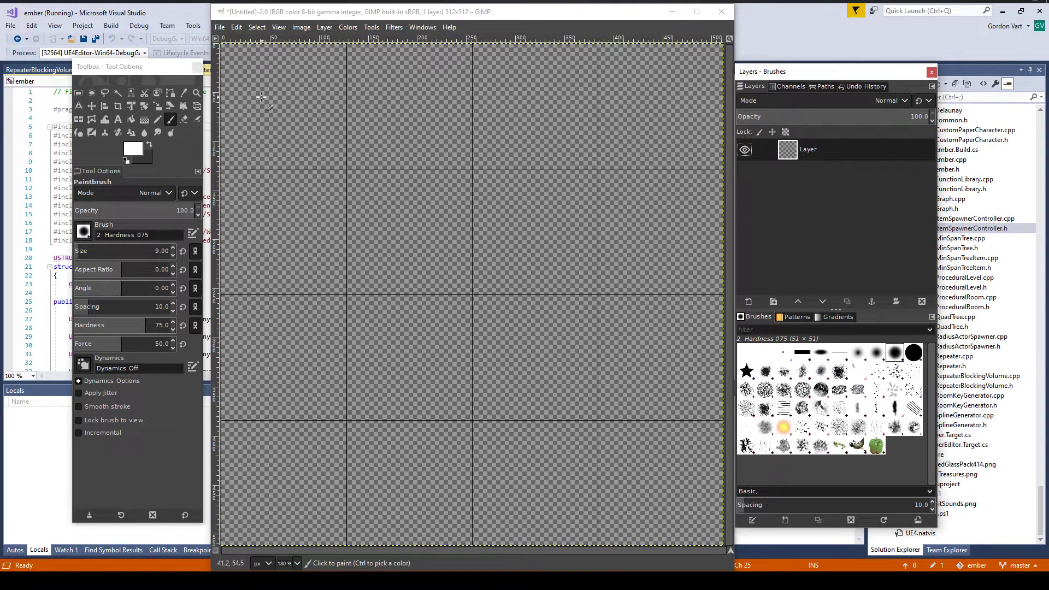
# Step: Paint white symbols in the four top-row cells, redoing the second cell's curve
pyautogui.moveTo(308, 59)
pyautogui.mouseDown()
pyautogui.moveTo(273, 71)
pyautogui.moveTo(301, 113)
pyautogui.moveTo(272, 123)
pyautogui.moveTo(308, 143)
pyautogui.moveTo(292, 150)
pyautogui.moveTo(261, 135)
pyautogui.moveTo(264, 82)
pyautogui.mouseUp()
pyautogui.moveTo(392, 59)
pyautogui.mouseDown()
pyautogui.moveTo(349, 74)
pyautogui.moveTo(357, 123)
pyautogui.mouseUp()
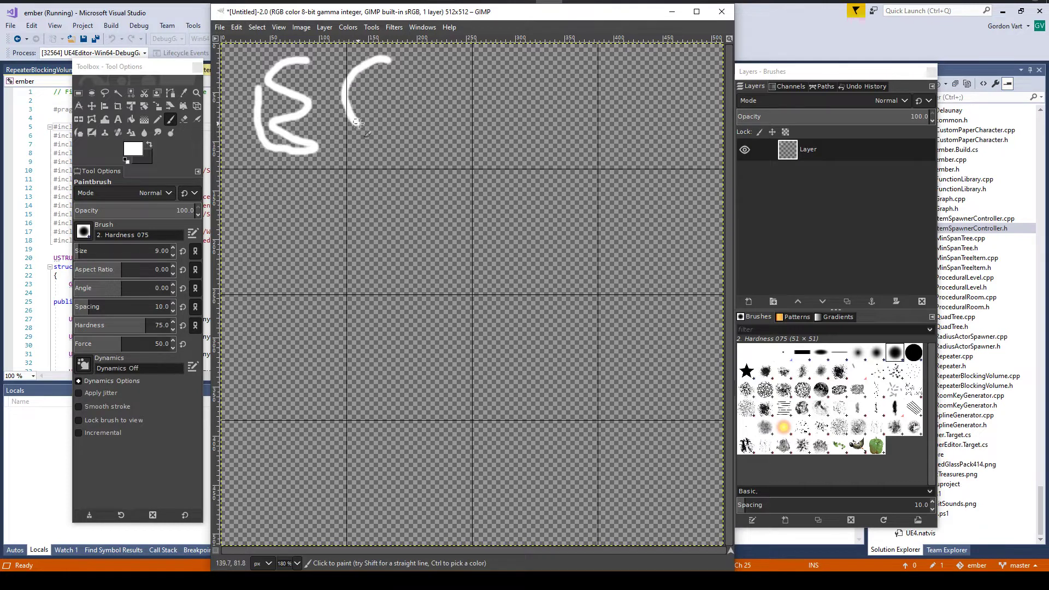
pyautogui.click(236, 27)
pyautogui.click(251, 35)
pyautogui.moveTo(396, 56)
pyautogui.mouseDown()
pyautogui.moveTo(361, 82)
pyautogui.moveTo(376, 115)
pyautogui.moveTo(421, 116)
pyautogui.moveTo(438, 92)
pyautogui.moveTo(448, 110)
pyautogui.moveTo(445, 127)
pyautogui.moveTo(376, 142)
pyautogui.mouseUp()
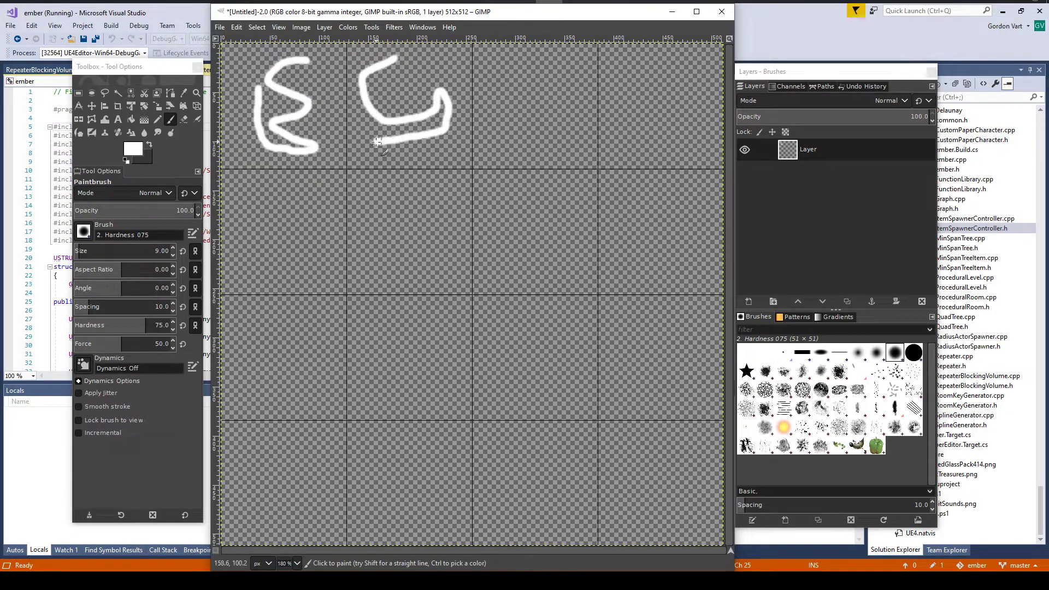
pyautogui.moveTo(502, 61)
pyautogui.mouseDown()
pyautogui.moveTo(566, 132)
pyautogui.moveTo(571, 121)
pyautogui.moveTo(563, 77)
pyautogui.moveTo(536, 76)
pyautogui.moveTo(558, 95)
pyautogui.moveTo(498, 125)
pyautogui.mouseUp()
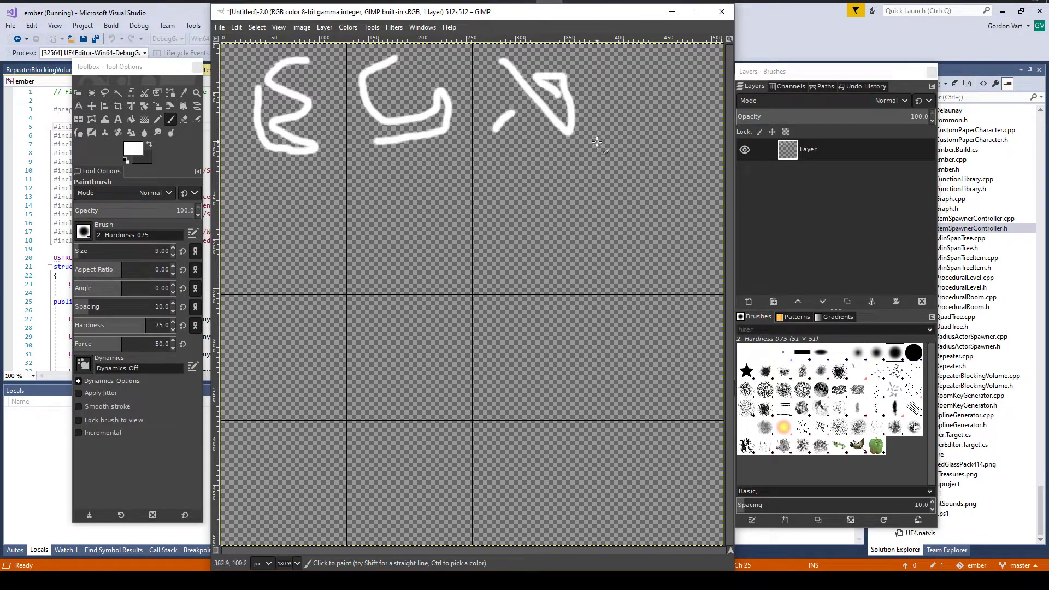
pyautogui.moveTo(626, 144)
pyautogui.mouseDown()
pyautogui.moveTo(679, 94)
pyautogui.moveTo(672, 67)
pyautogui.moveTo(628, 57)
pyautogui.moveTo(620, 72)
pyautogui.moveTo(661, 81)
pyautogui.moveTo(657, 119)
pyautogui.moveTo(677, 141)
pyautogui.mouseUp()
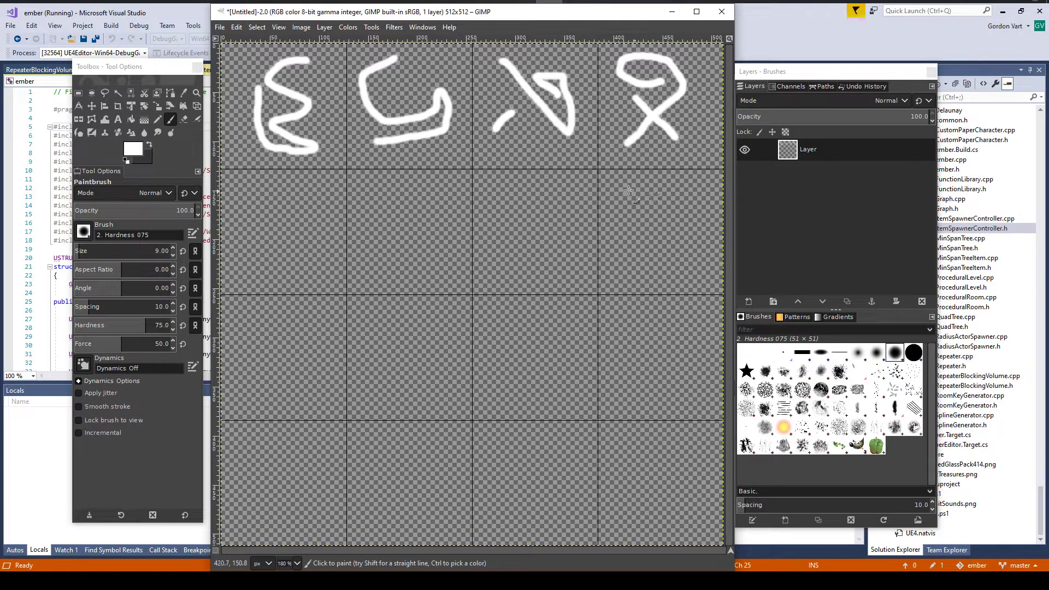
# Step: Paint the second-row symbols: a crossed shape, a loop, an A, and a small loop
pyautogui.moveTo(621, 187)
pyautogui.mouseDown()
pyautogui.moveTo(686, 203)
pyautogui.moveTo(651, 228)
pyautogui.moveTo(646, 249)
pyautogui.moveTo(687, 248)
pyautogui.moveTo(625, 273)
pyautogui.mouseUp()
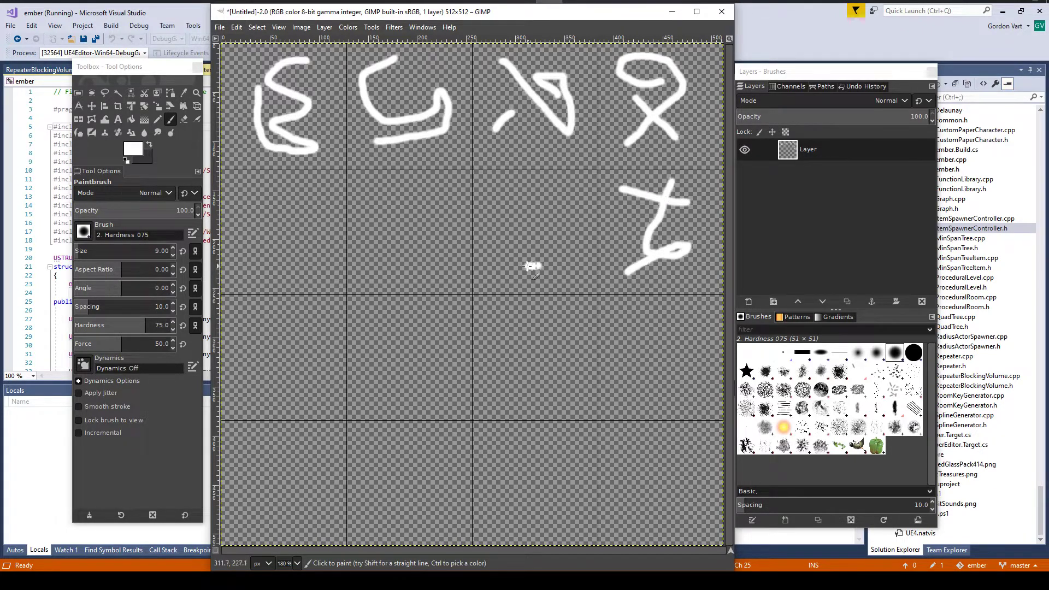
pyautogui.moveTo(528, 266)
pyautogui.mouseDown()
pyautogui.moveTo(518, 234)
pyautogui.moveTo(544, 232)
pyautogui.moveTo(514, 212)
pyautogui.moveTo(570, 182)
pyautogui.moveTo(564, 240)
pyautogui.mouseUp()
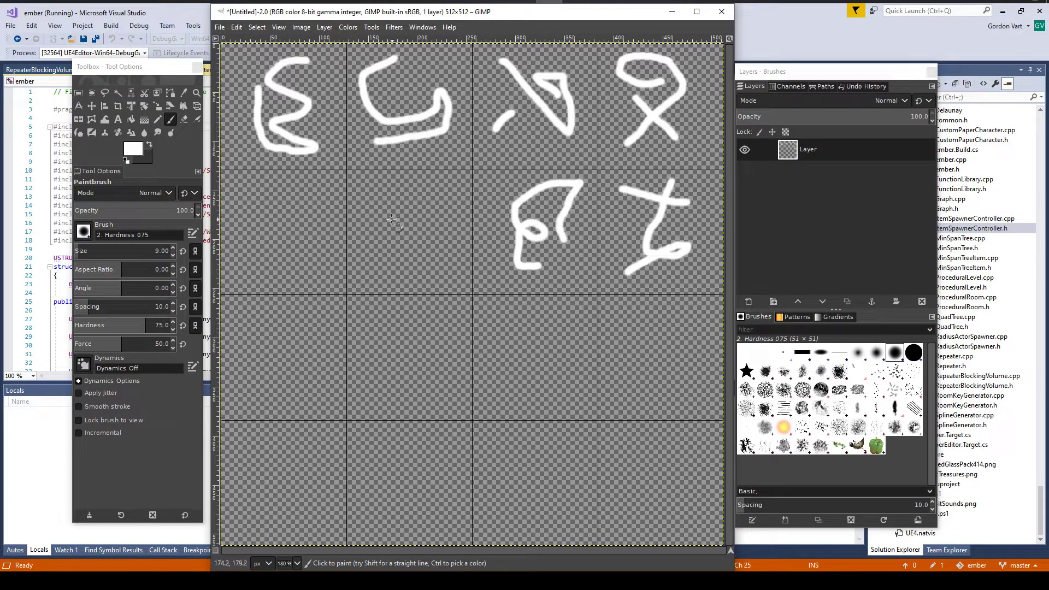
pyautogui.moveTo(408, 178); pyautogui.dragTo(370, 266)
pyautogui.moveTo(408, 179); pyautogui.dragTo(457, 272)
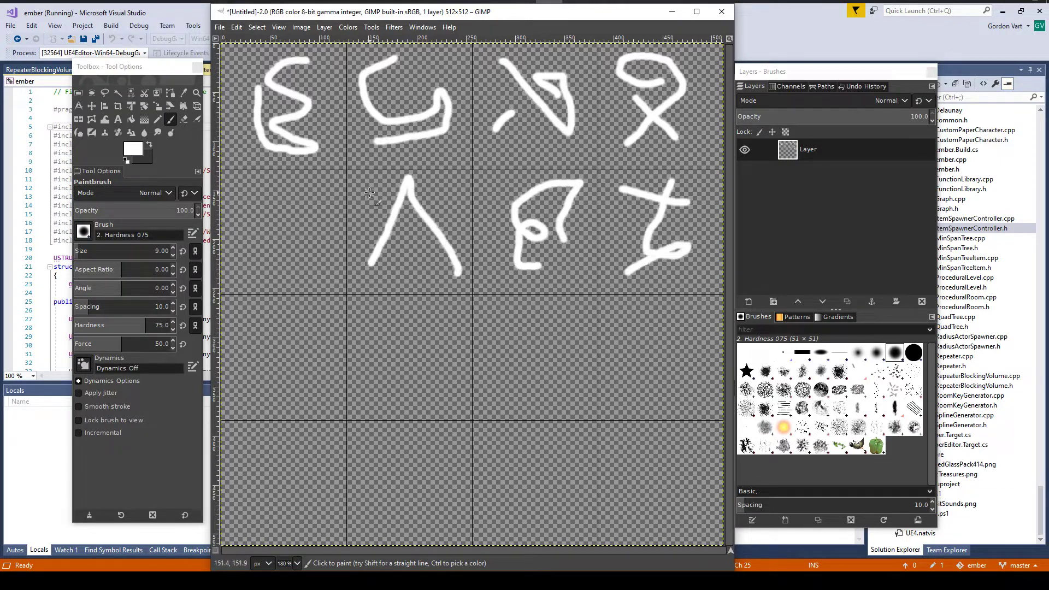
pyautogui.moveTo(369, 192); pyautogui.dragTo(463, 243)
pyautogui.moveTo(284, 250)
pyautogui.mouseDown()
pyautogui.moveTo(309, 246)
pyautogui.moveTo(297, 259)
pyautogui.moveTo(286, 218)
pyautogui.moveTo(262, 199)
pyautogui.moveTo(246, 277)
pyautogui.mouseUp()
# Step: Paint a 2 with three horizontal lines beneath it in the third-row left cell
pyautogui.moveTo(243, 313); pyautogui.dragTo(319, 347)
pyautogui.moveTo(249, 351); pyautogui.dragTo(334, 365)
pyautogui.moveTo(255, 372); pyautogui.dragTo(329, 379)
pyautogui.moveTo(247, 389); pyautogui.dragTo(321, 403)
# Step: Paint the bottom-left symbol, a large spiral across the middle cells, and the right-side loops
pyautogui.moveTo(247, 523)
pyautogui.mouseDown()
pyautogui.moveTo(246, 452)
pyautogui.moveTo(264, 513)
pyautogui.moveTo(273, 436)
pyautogui.mouseUp()
pyautogui.moveTo(283, 523); pyautogui.dragTo(312, 439)
pyautogui.moveTo(303, 526); pyautogui.dragTo(331, 476)
pyautogui.moveTo(236, 491); pyautogui.dragTo(336, 471)
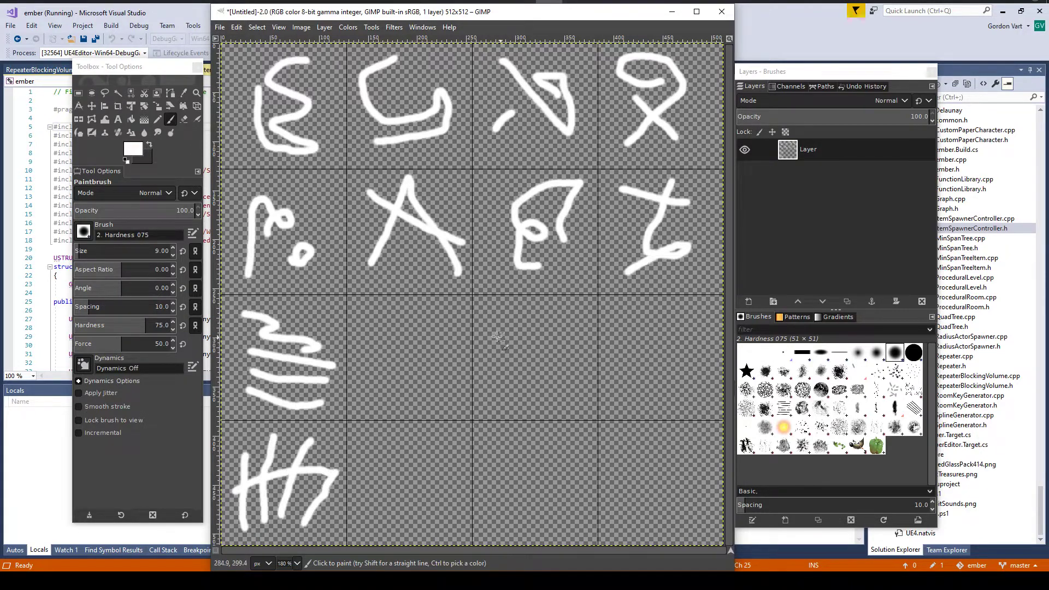
pyautogui.moveTo(516, 352)
pyautogui.mouseDown()
pyautogui.moveTo(365, 385)
pyautogui.moveTo(467, 481)
pyautogui.moveTo(462, 394)
pyautogui.moveTo(479, 432)
pyautogui.moveTo(525, 371)
pyautogui.moveTo(565, 426)
pyautogui.moveTo(437, 500)
pyautogui.moveTo(411, 378)
pyautogui.moveTo(381, 305)
pyautogui.mouseUp()
pyautogui.moveTo(619, 310)
pyautogui.mouseDown()
pyautogui.moveTo(642, 400)
pyautogui.moveTo(665, 339)
pyautogui.moveTo(685, 324)
pyautogui.moveTo(679, 360)
pyautogui.moveTo(611, 373)
pyautogui.moveTo(689, 391)
pyautogui.mouseUp()
pyautogui.moveTo(703, 441)
pyautogui.mouseDown()
pyautogui.moveTo(644, 511)
pyautogui.moveTo(694, 460)
pyautogui.moveTo(690, 480)
pyautogui.mouseUp()
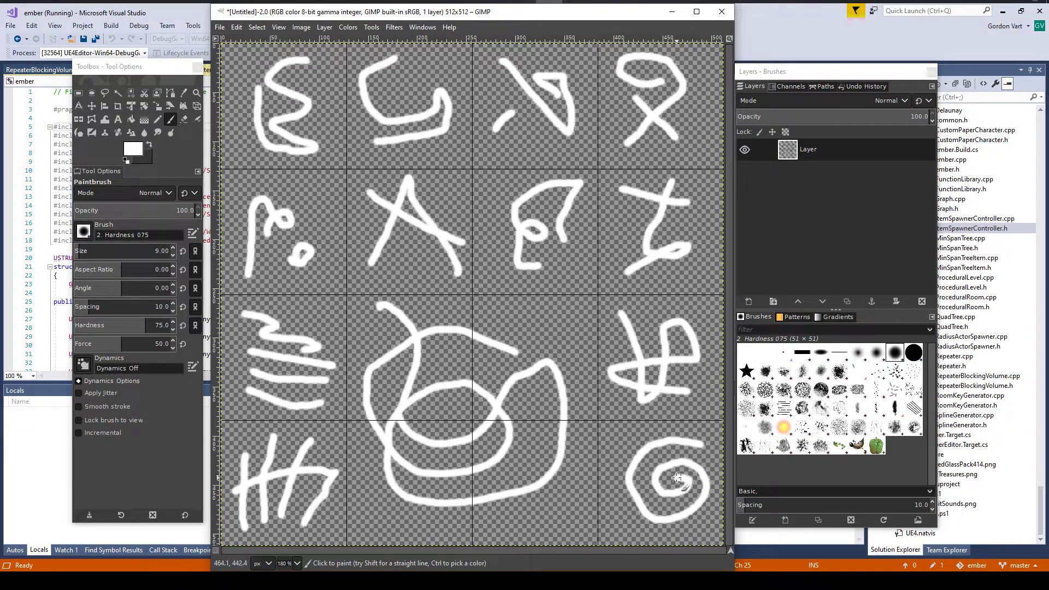
# Step: Export the symbol sheet as symbols.png into the My Documents folder
pyautogui.click(219, 26)
pyautogui.click(318, 190)
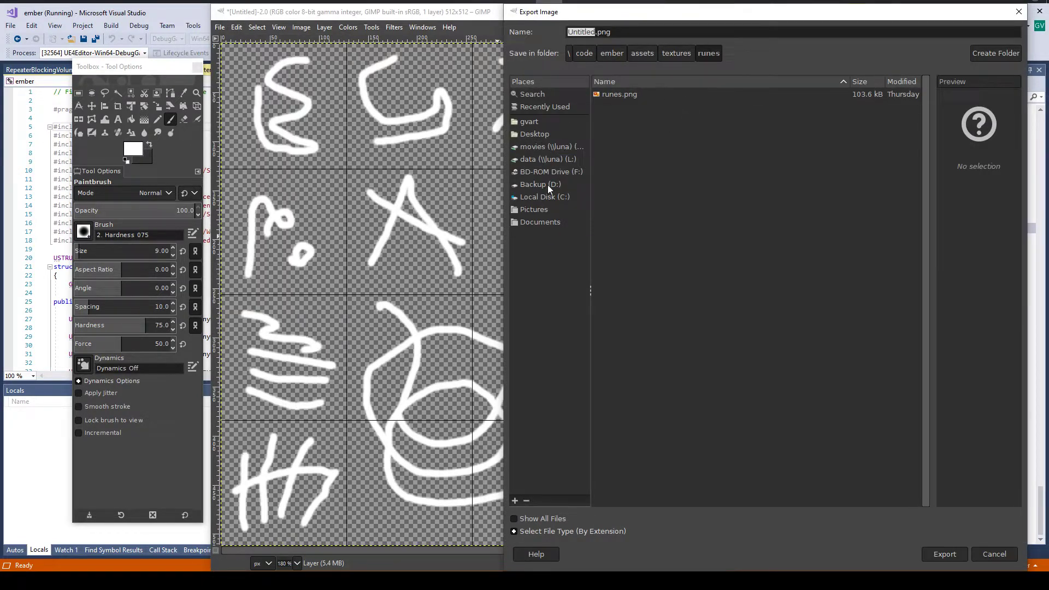
pyautogui.click(530, 123)
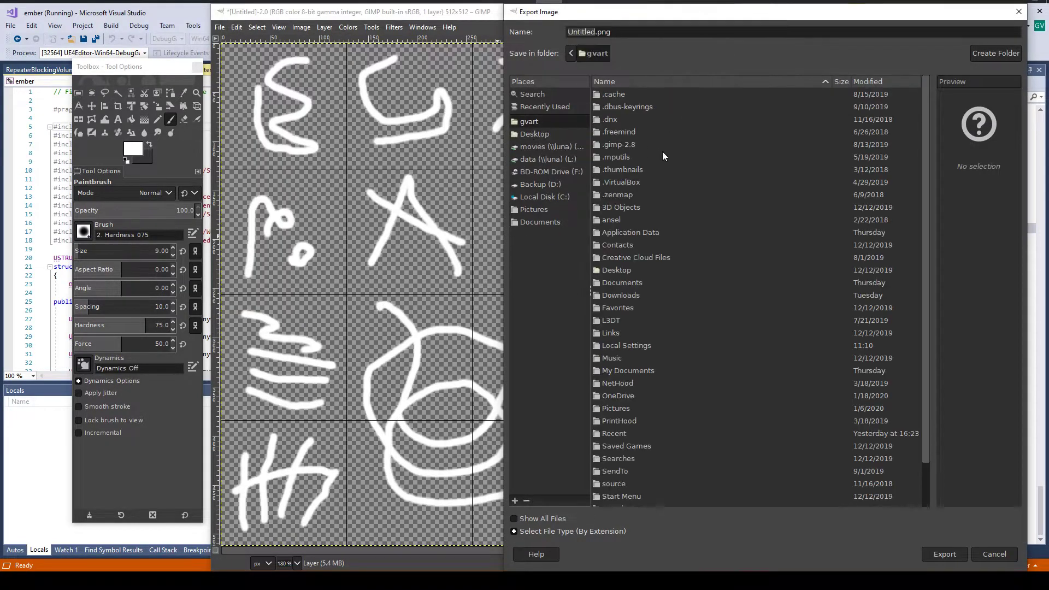
pyautogui.doubleClick(621, 371)
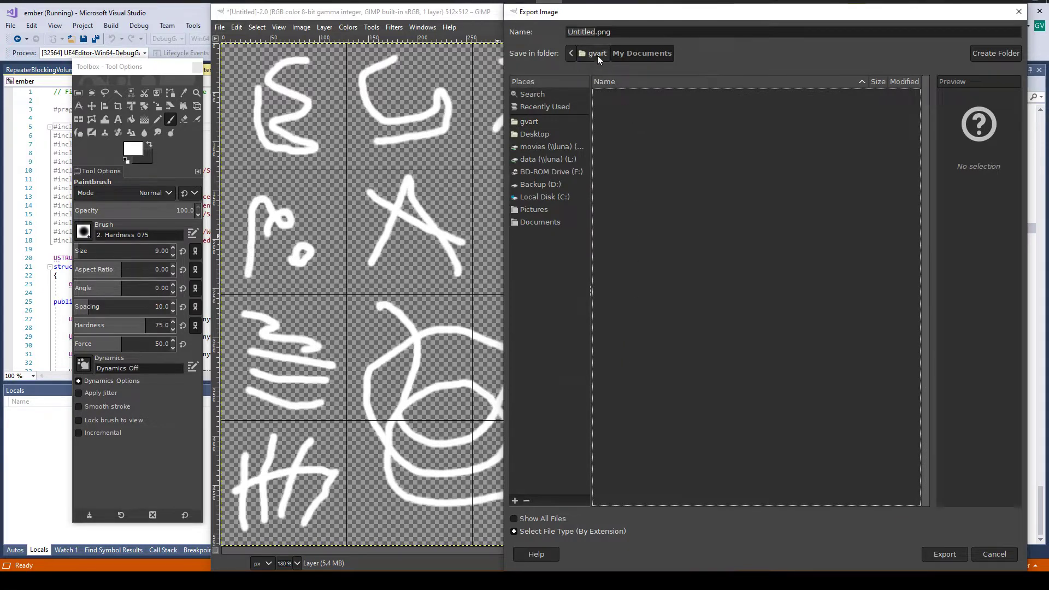
pyautogui.doubleClick(580, 32)
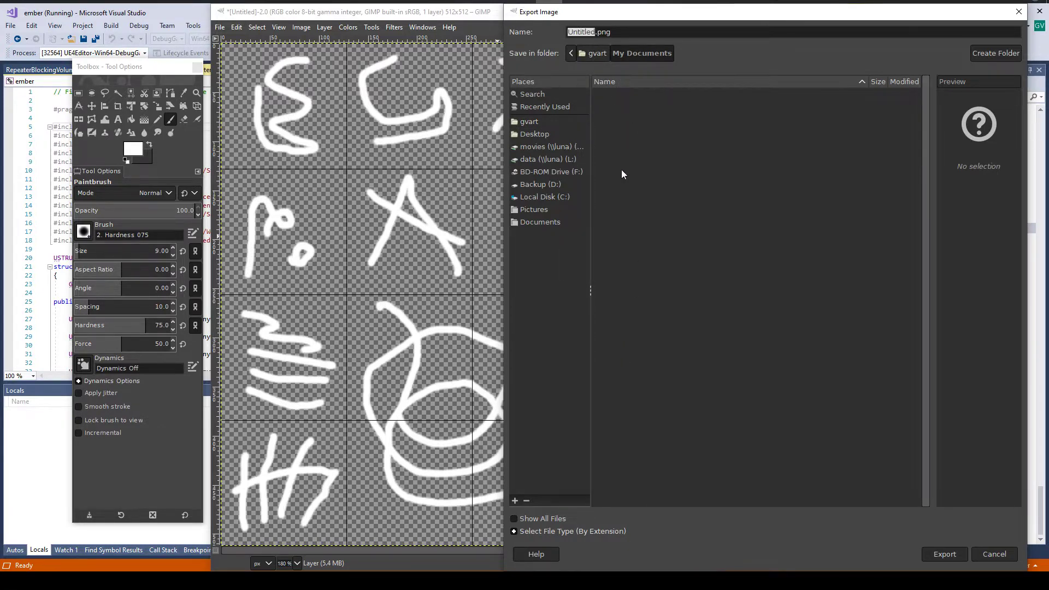
pyautogui.write('symbols')
pyautogui.click(937, 555)
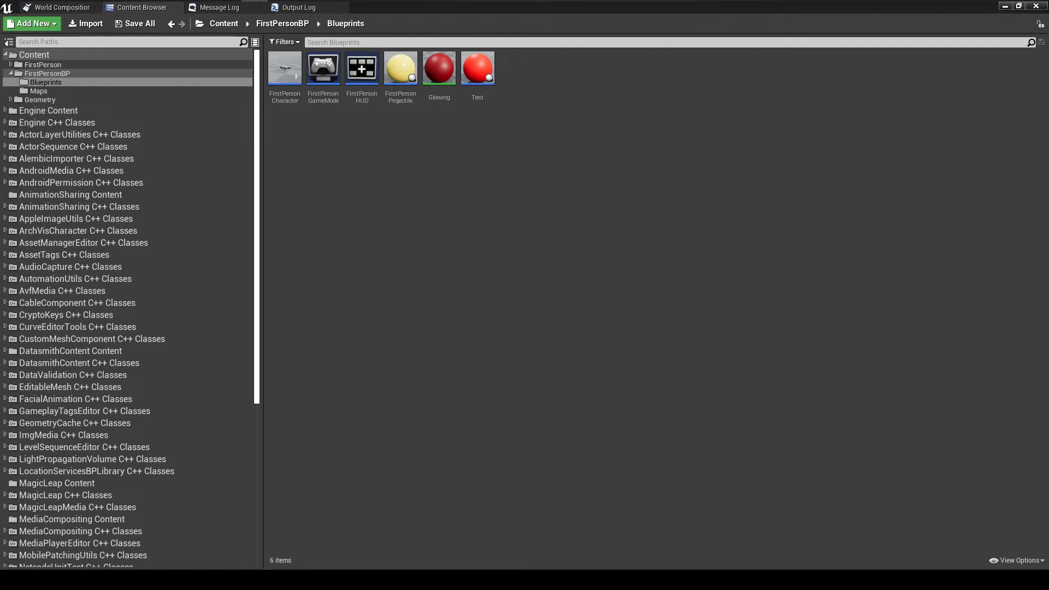
# Step: Import symbols.png as a texture into Blueprints, inspect it, and close the preview
pyautogui.moveTo(529, 175); pyautogui.dragTo(530, 176)
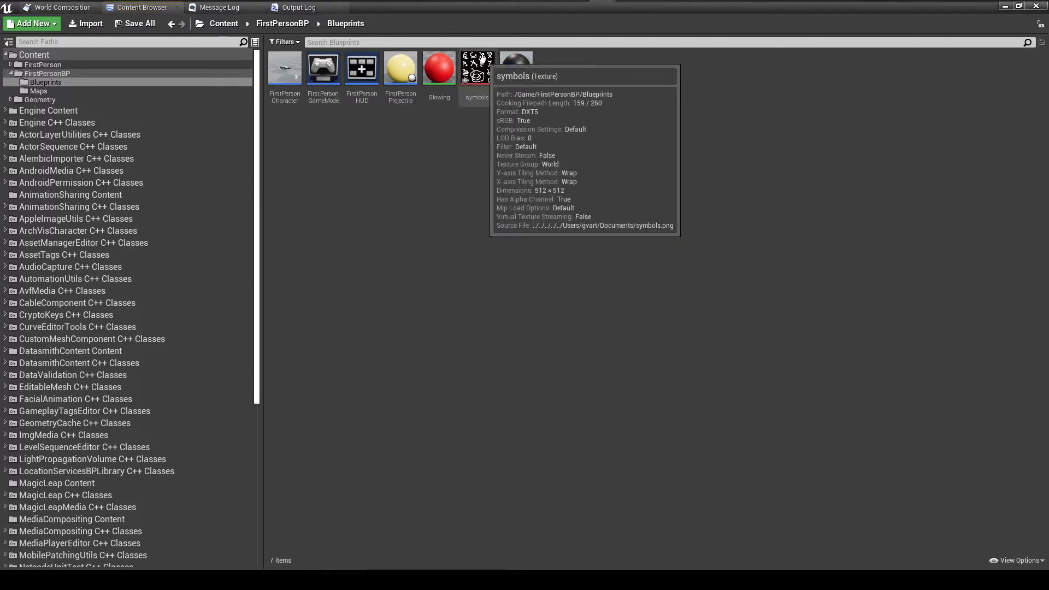
pyautogui.click(478, 68)
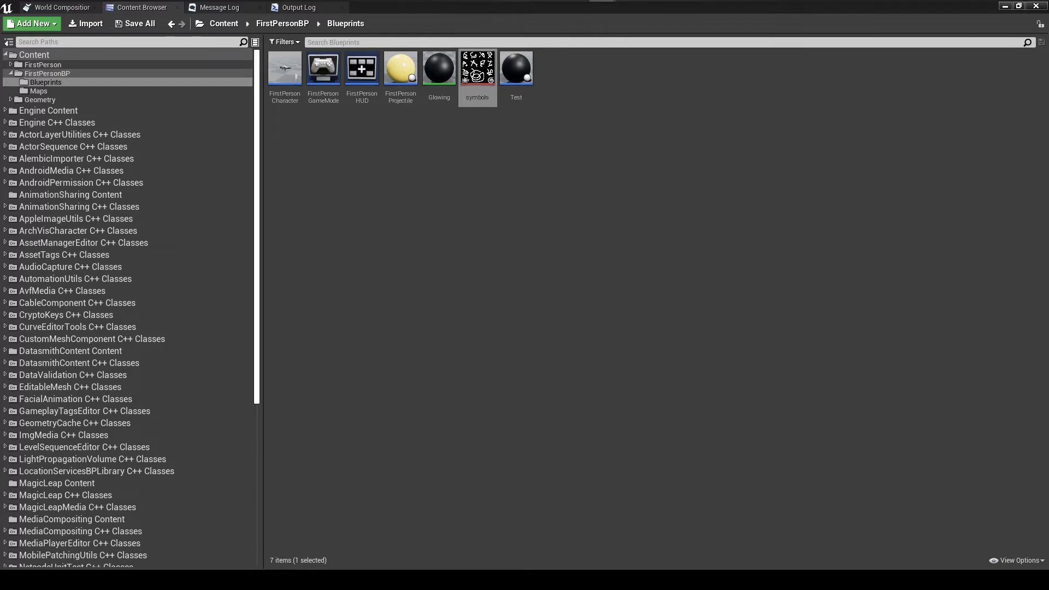
pyautogui.press('Return')
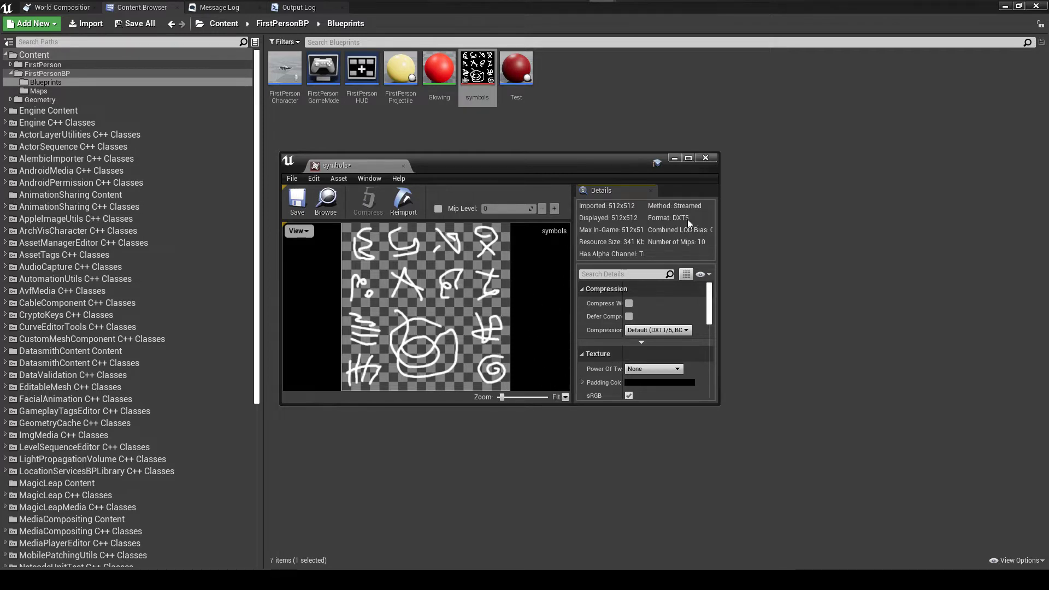
pyautogui.click(705, 158)
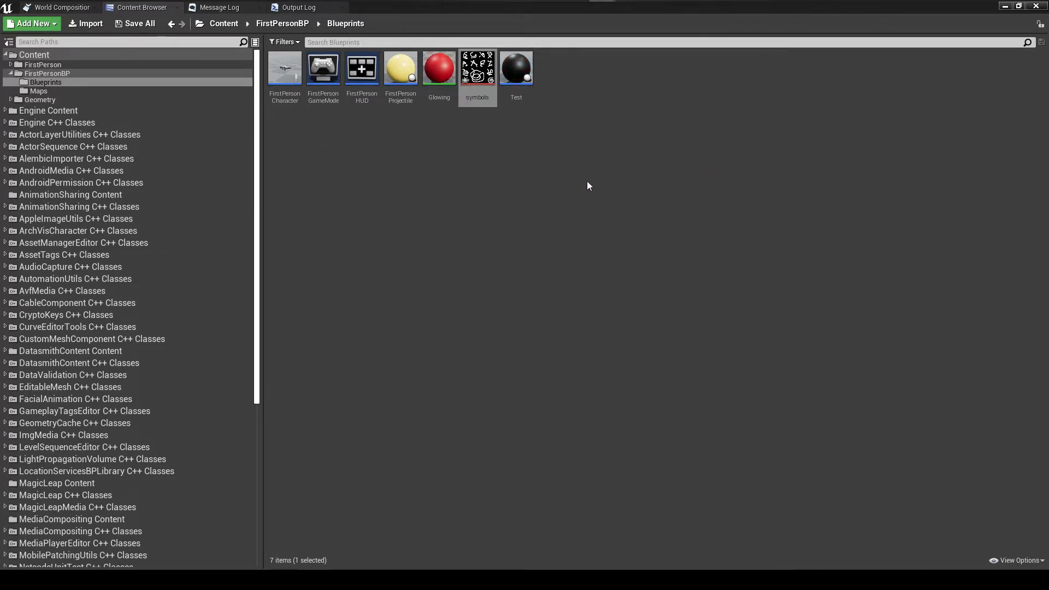
# Step: Create a new basic Material asset in Blueprints named M_symbols
pyautogui.click(486, 102)
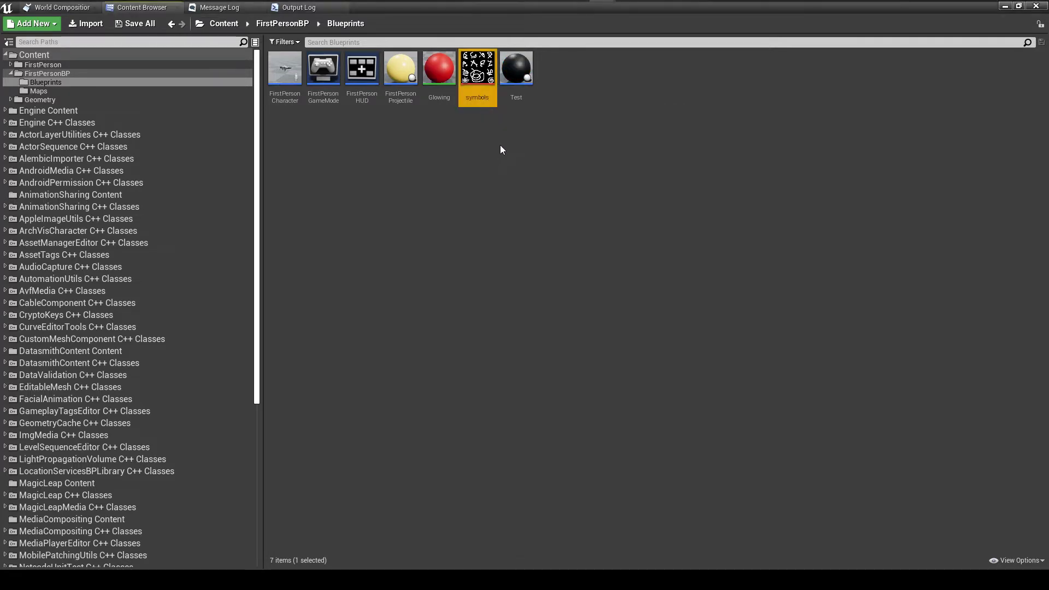
pyautogui.rightClick(458, 171)
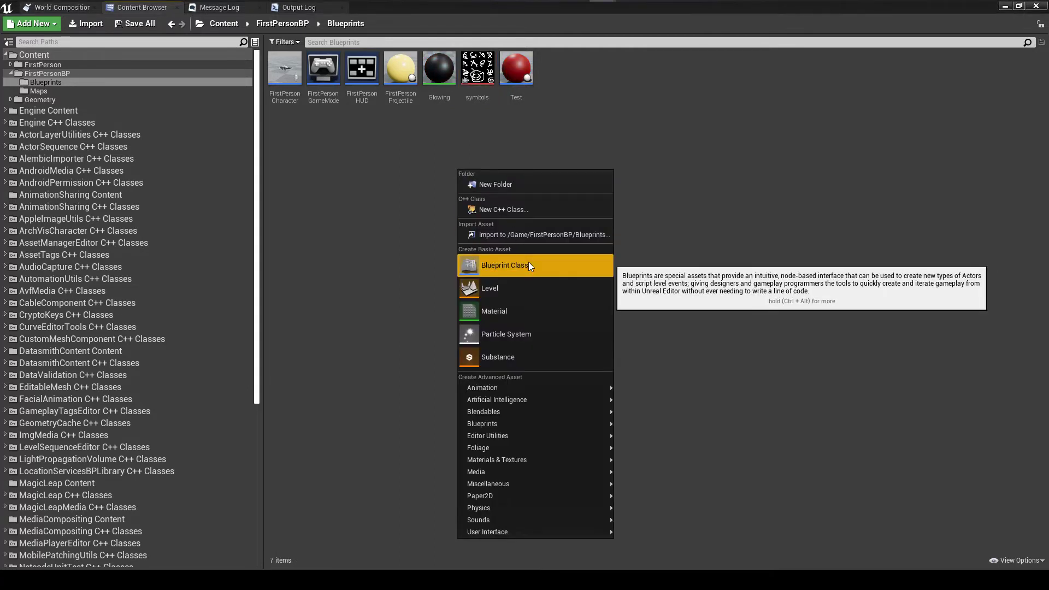
pyautogui.click(547, 310)
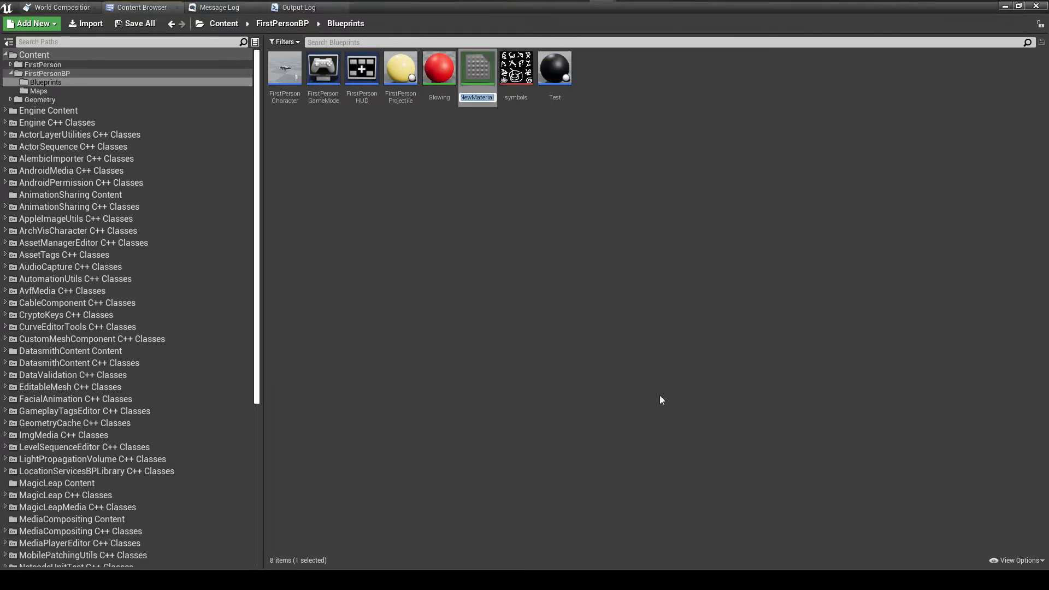
pyautogui.write('M_symbo')
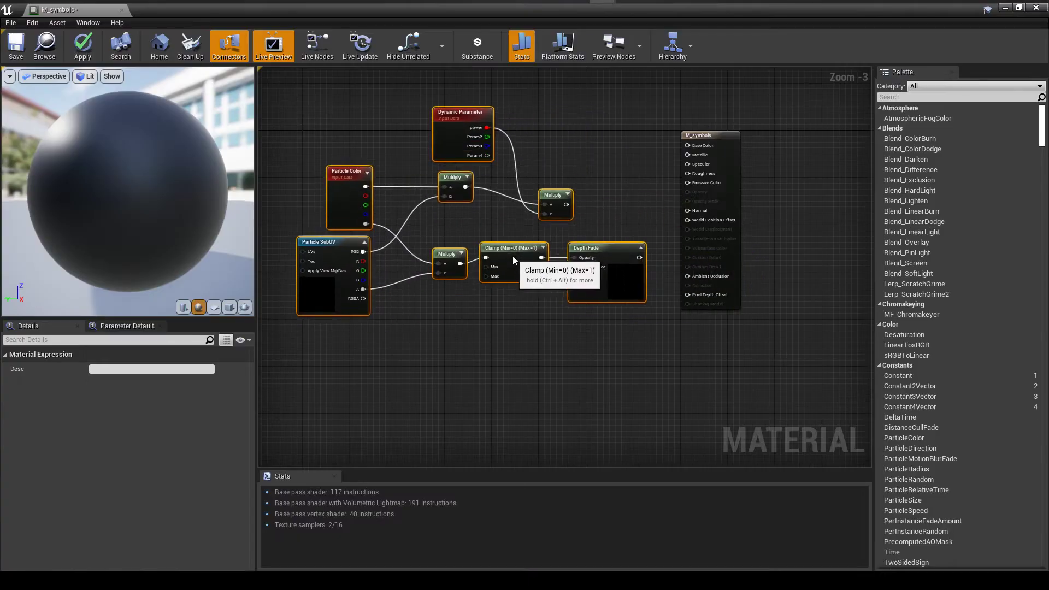
# Step: Wire Multiply into Emissive Color and Base Color, and Depth Fade into Opacity
pyautogui.moveTo(512, 256); pyautogui.dragTo(516, 249)
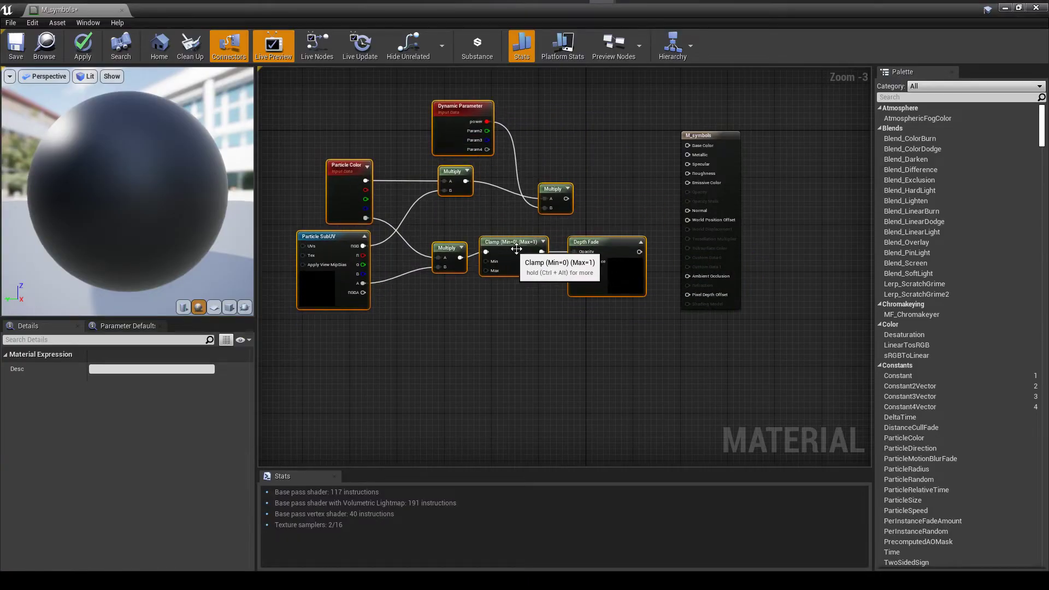
pyautogui.click(618, 182)
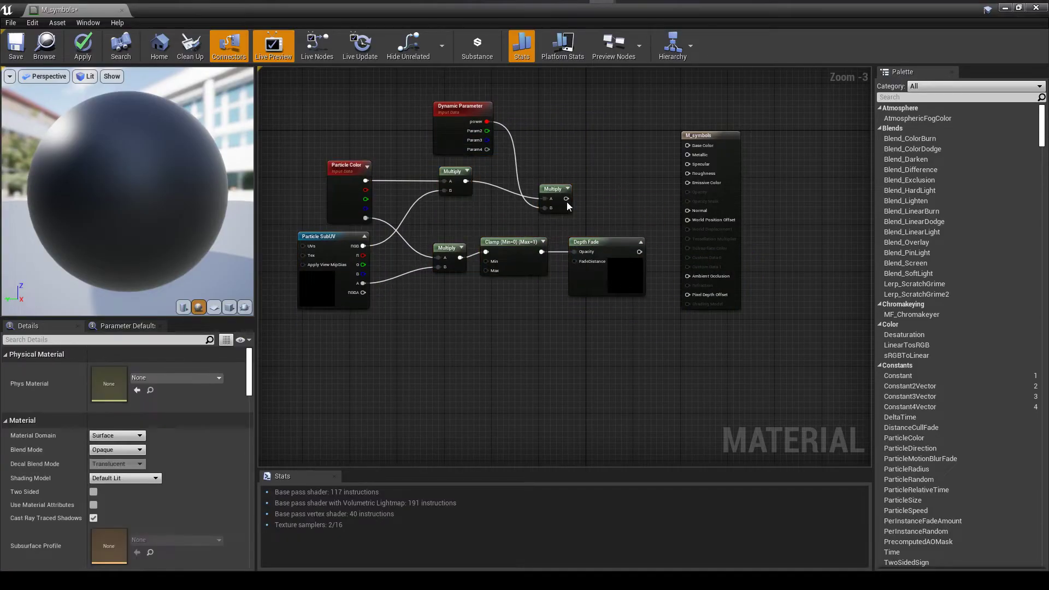
pyautogui.moveTo(566, 198); pyautogui.dragTo(681, 193)
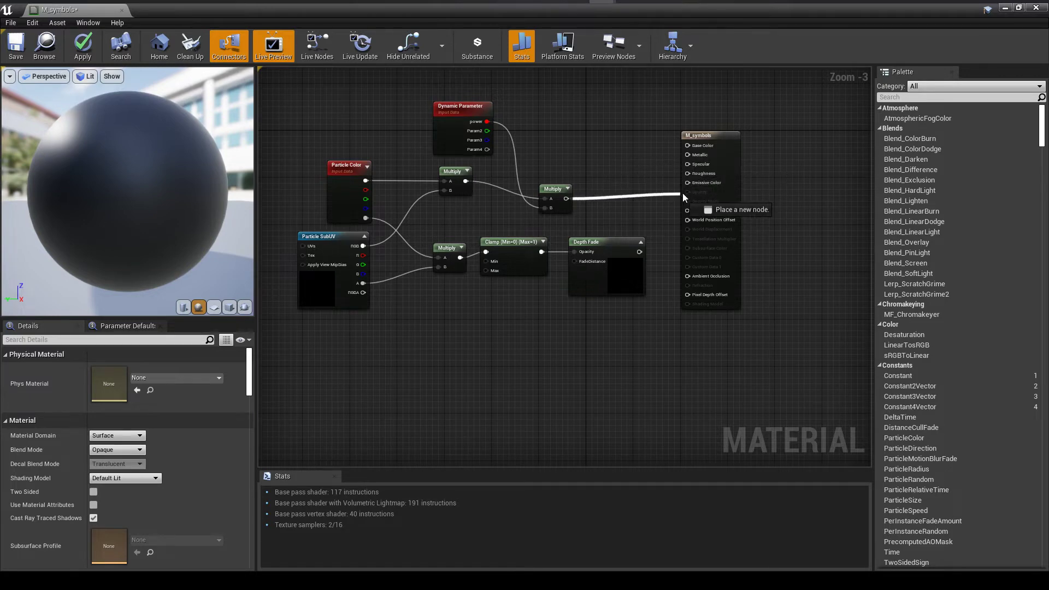
pyautogui.moveTo(693, 185); pyautogui.dragTo(693, 185)
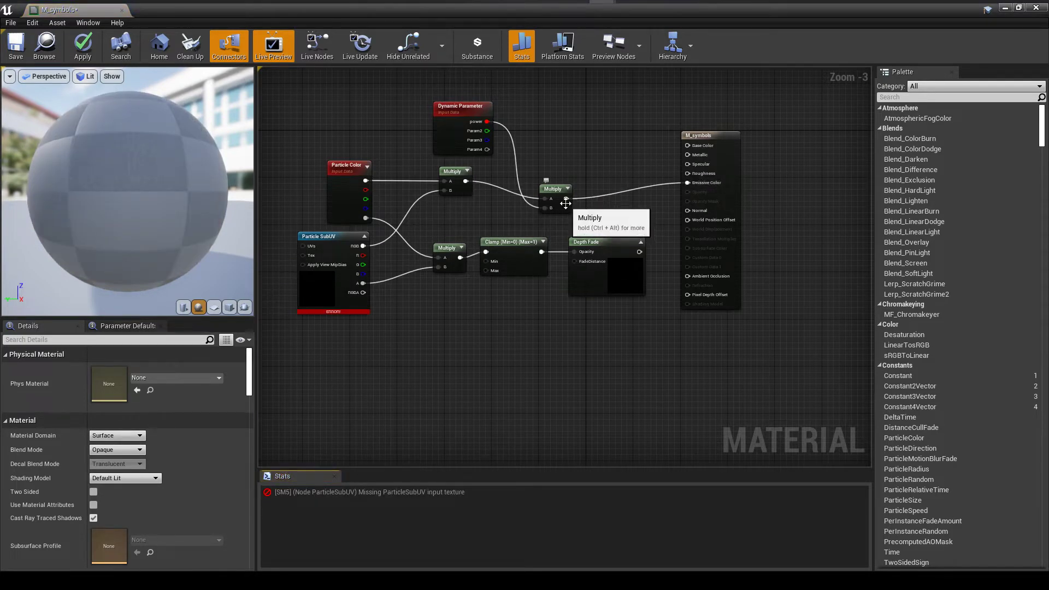
pyautogui.moveTo(678, 146); pyautogui.dragTo(689, 144)
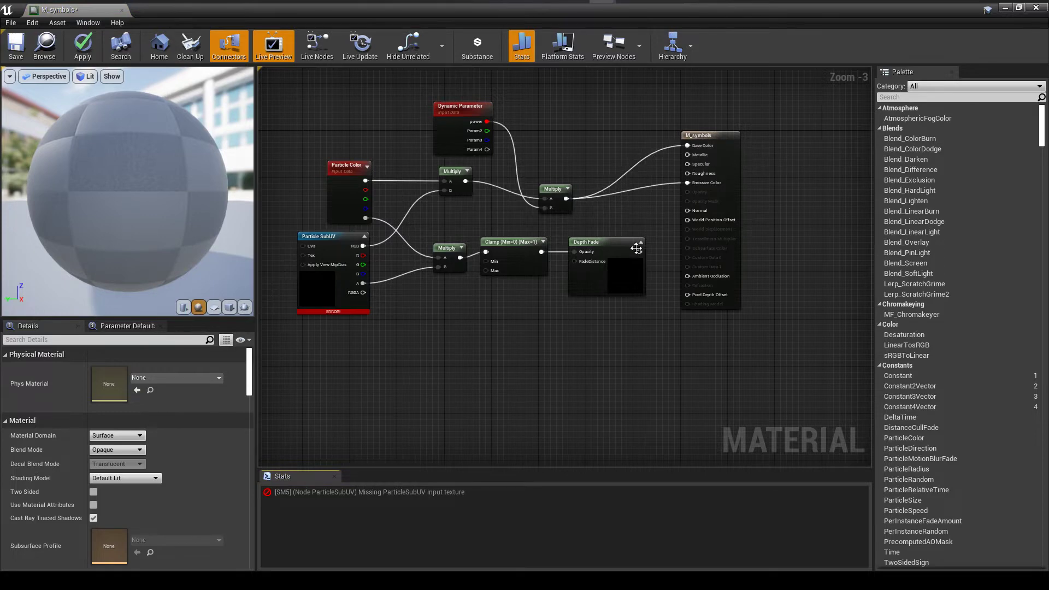
pyautogui.moveTo(637, 252); pyautogui.dragTo(702, 195)
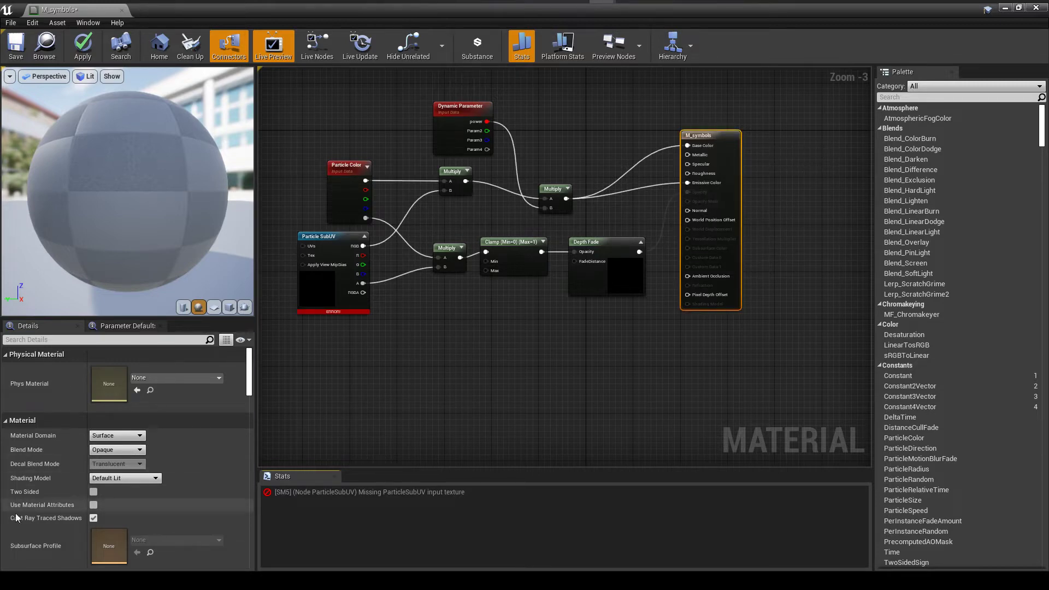
# Step: Set the M_symbols Blend Mode to Translucent
pyautogui.click(108, 450)
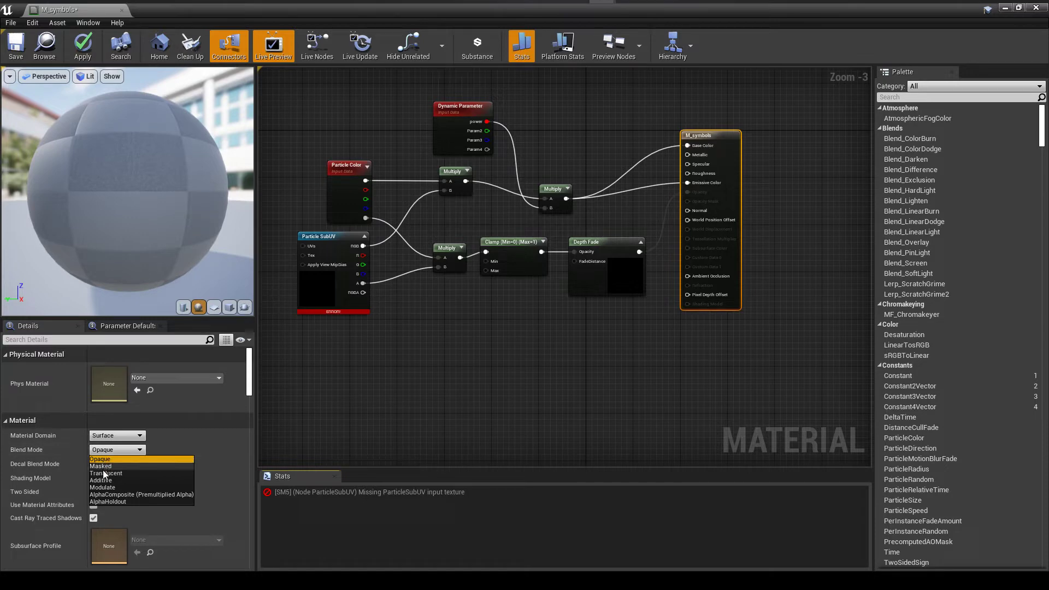
pyautogui.click(106, 473)
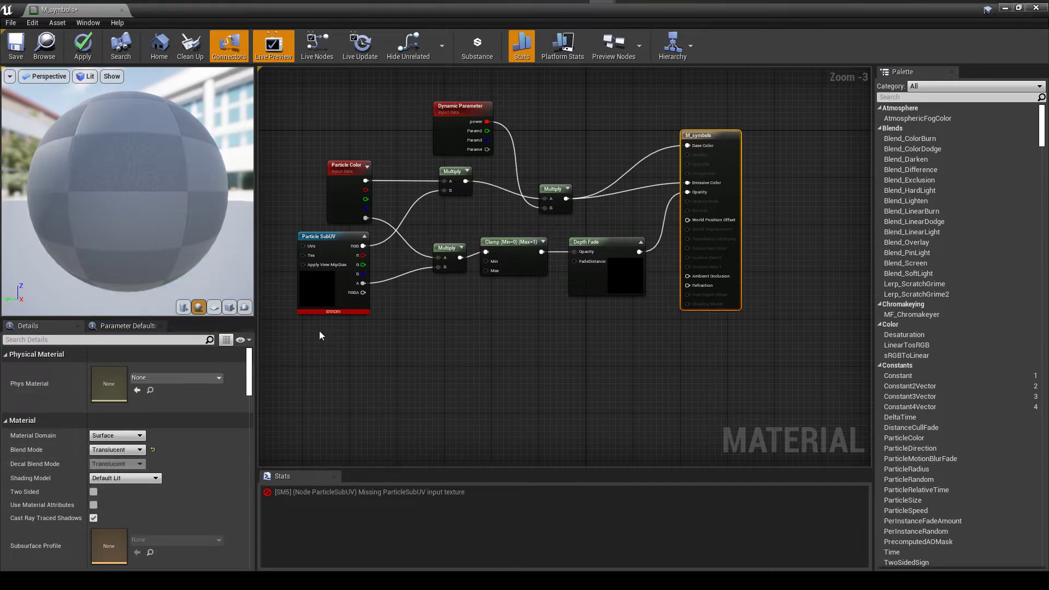
pyautogui.click(320, 288)
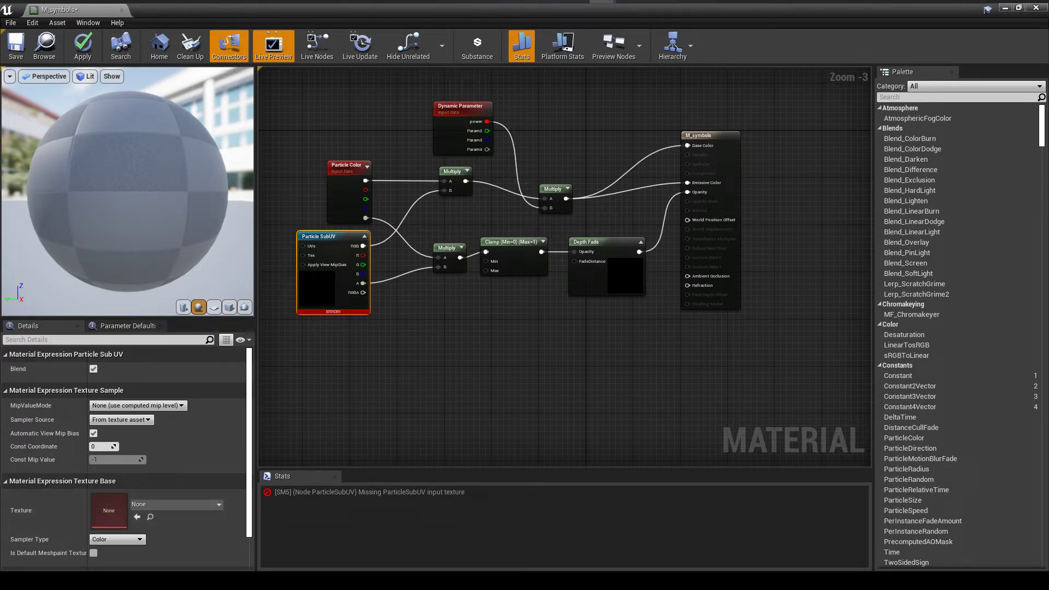
# Step: Assign the symbols texture to Particle SubUV, check it on the cube preview, and save M_symbols
pyautogui.moveTo(0, 408); pyautogui.dragTo(141, 511)
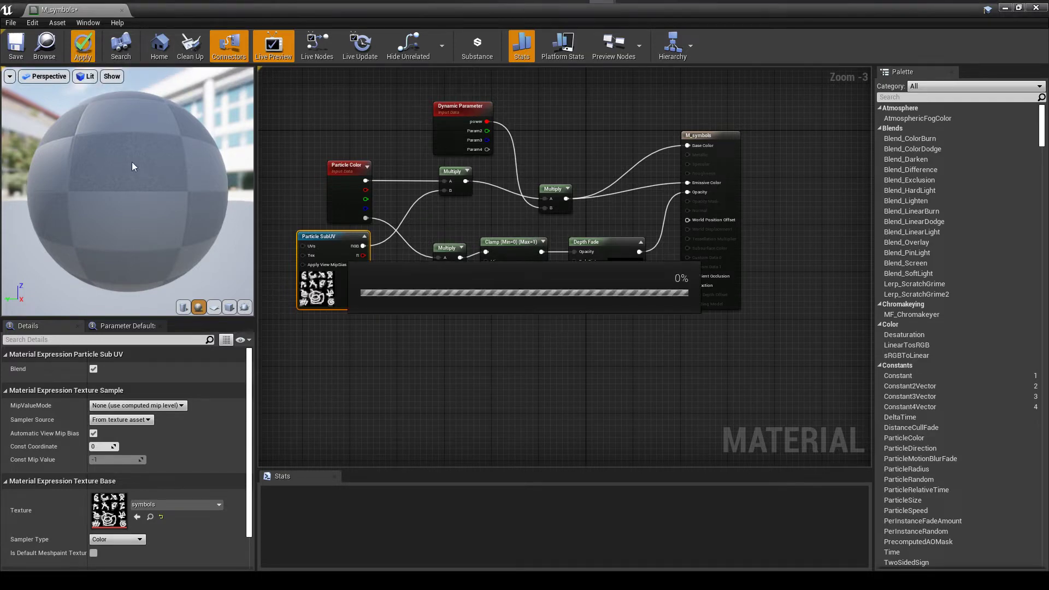
pyautogui.click(233, 308)
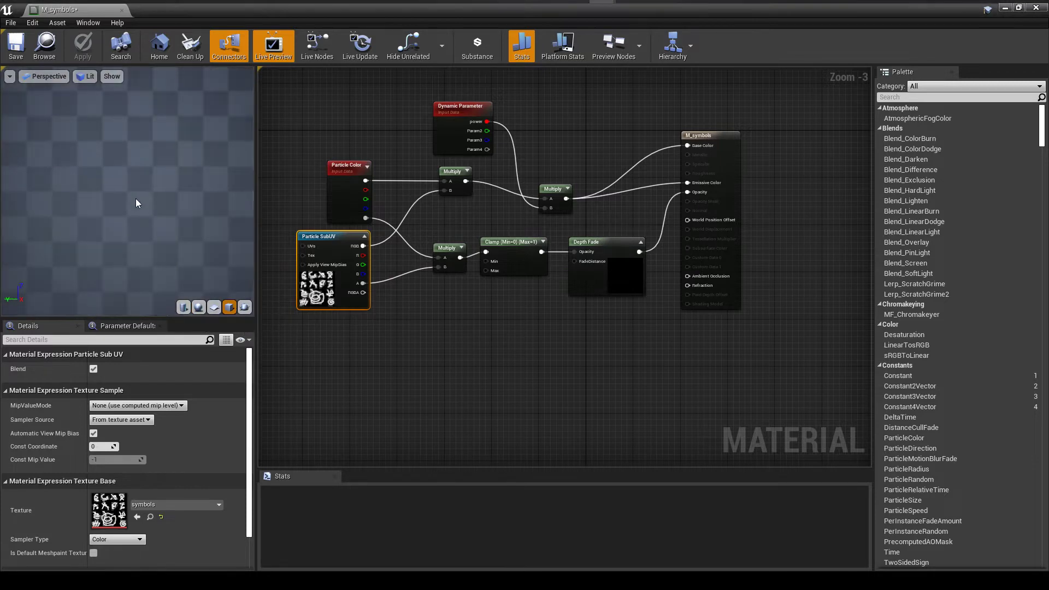
pyautogui.scroll(-5, 125, 216)
pyautogui.moveTo(127, 220); pyautogui.dragTo(155, 218)
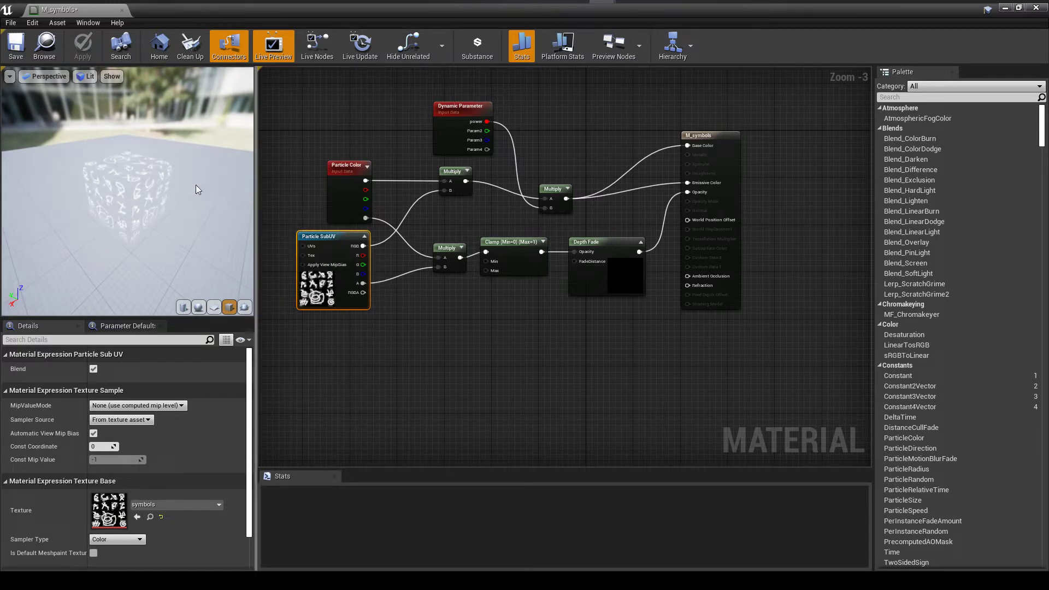
pyautogui.moveTo(160, 202); pyautogui.dragTo(180, 204)
pyautogui.scroll(3, 191, 198)
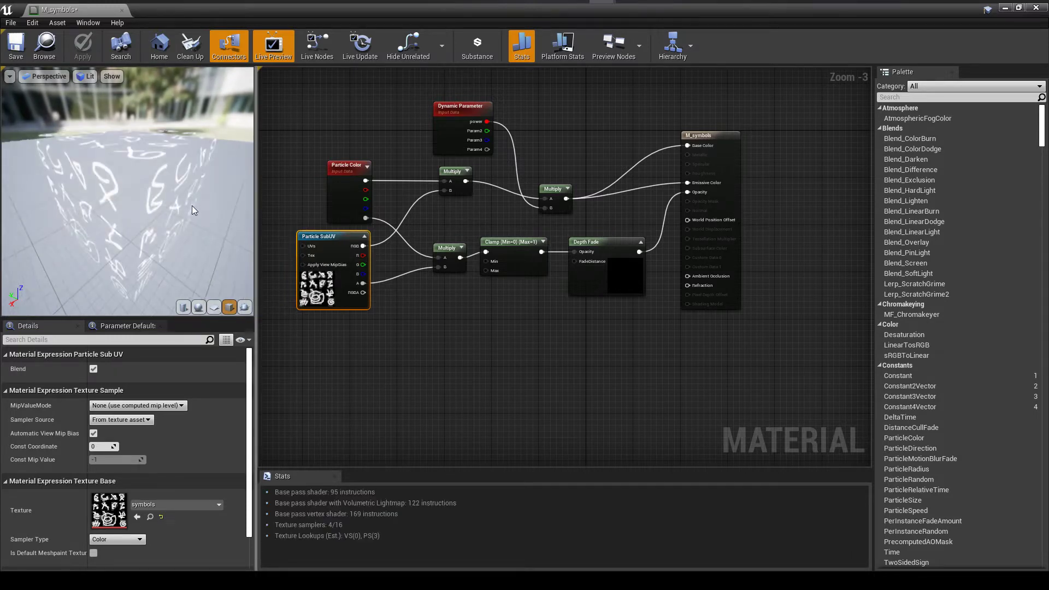
pyautogui.moveTo(192, 206)
pyautogui.mouseDown()
pyautogui.moveTo(186, 185)
pyautogui.moveTo(180, 217)
pyautogui.mouseUp()
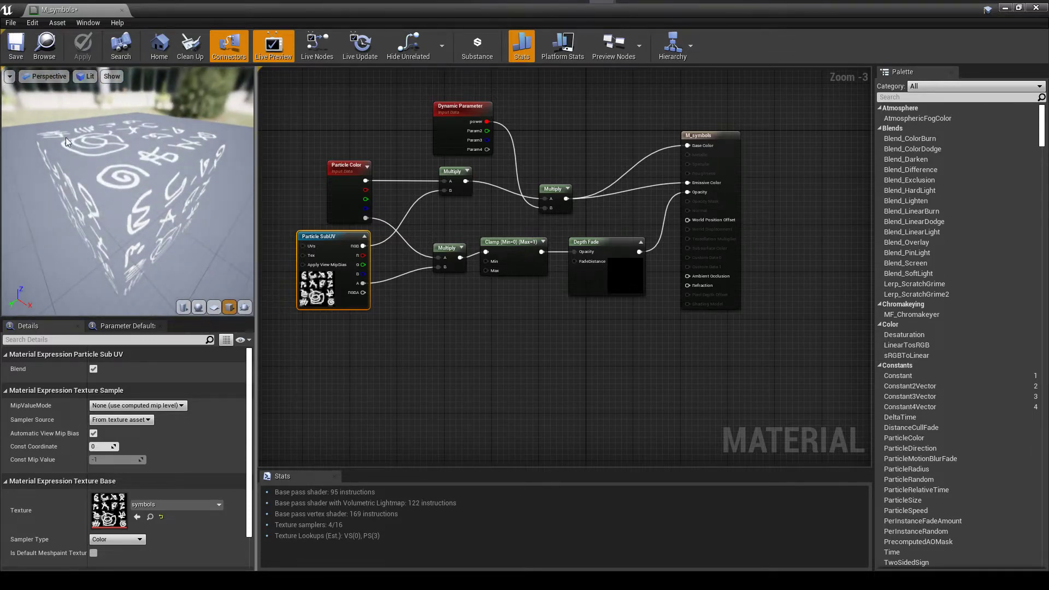
pyautogui.click(16, 47)
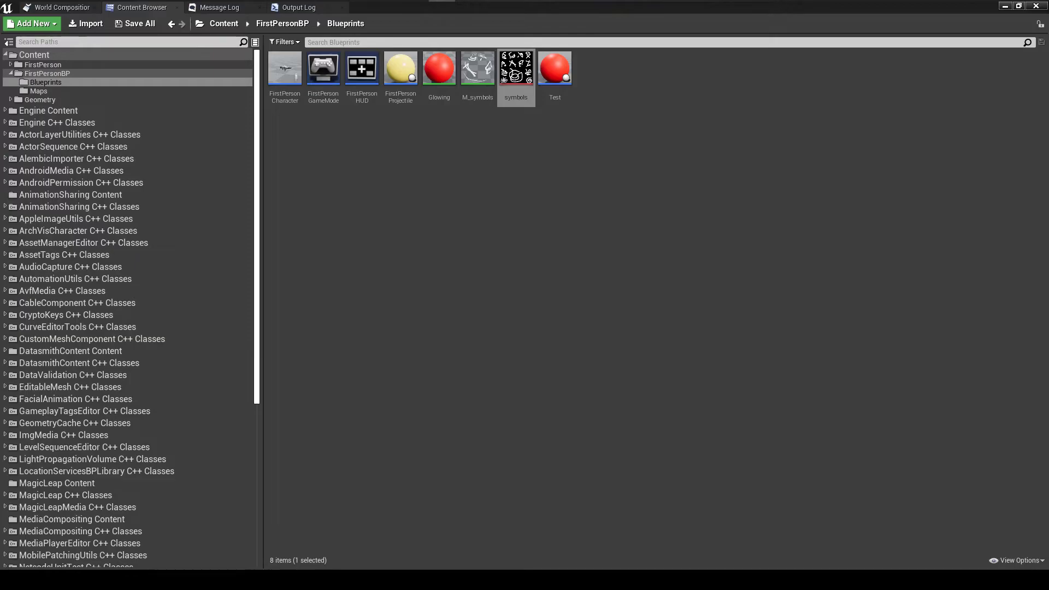
# Step: Enable the beta Niagara plugin from the FX plugins list and accept the beta warning
pyautogui.click(529, 136)
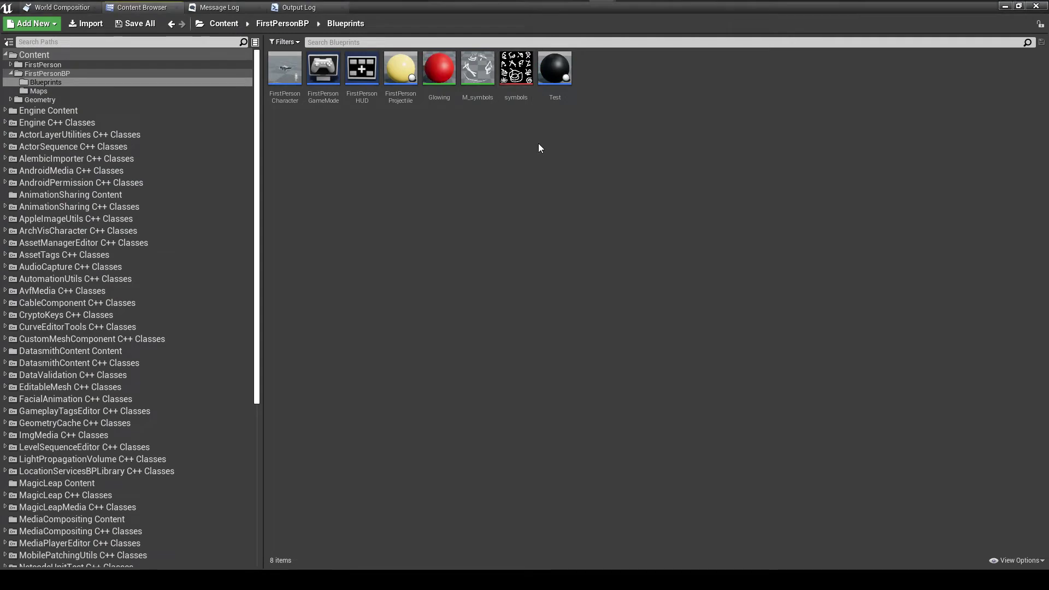
pyautogui.rightClick(544, 146)
pyautogui.moveTo(653, 376)
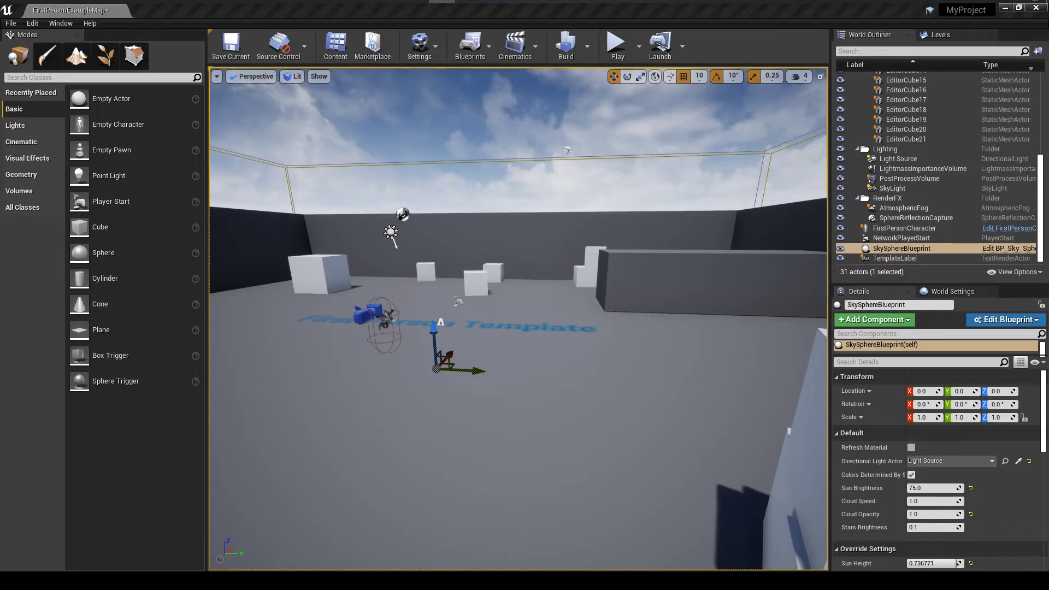
pyautogui.click(32, 23)
pyautogui.click(64, 190)
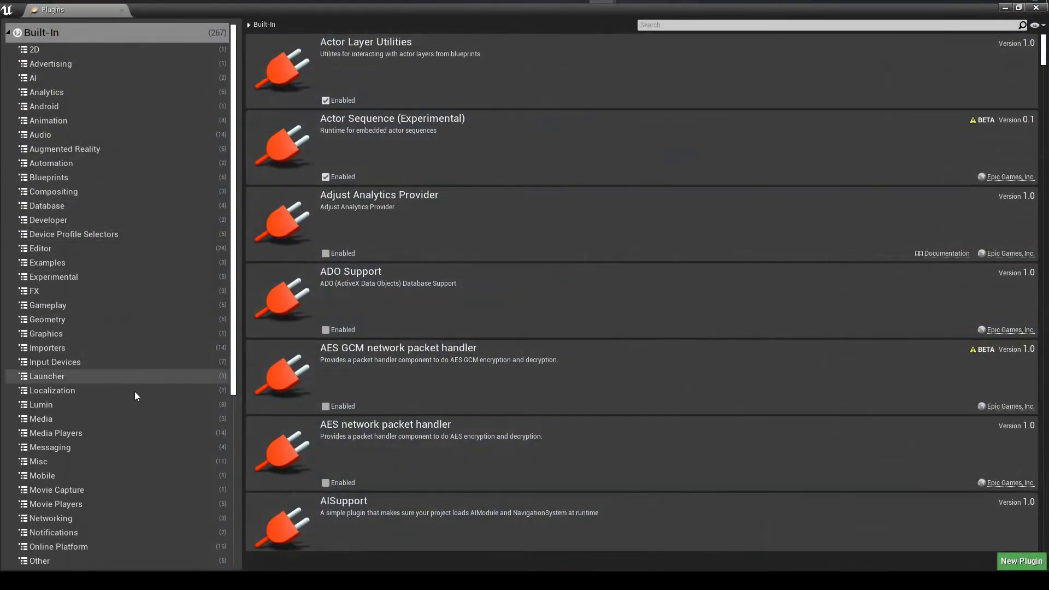
pyautogui.click(31, 291)
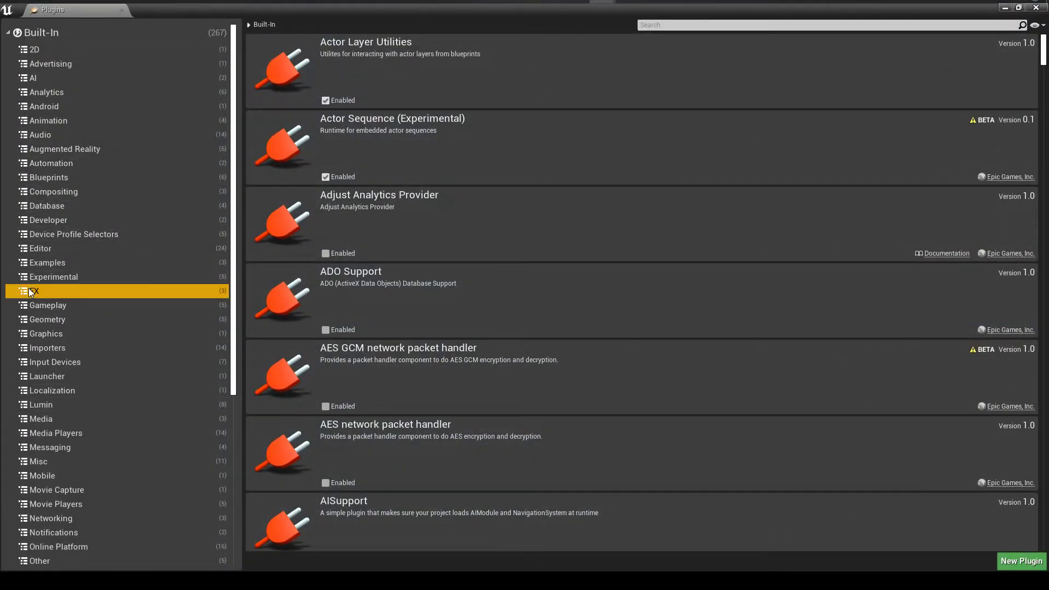
pyautogui.click(356, 140)
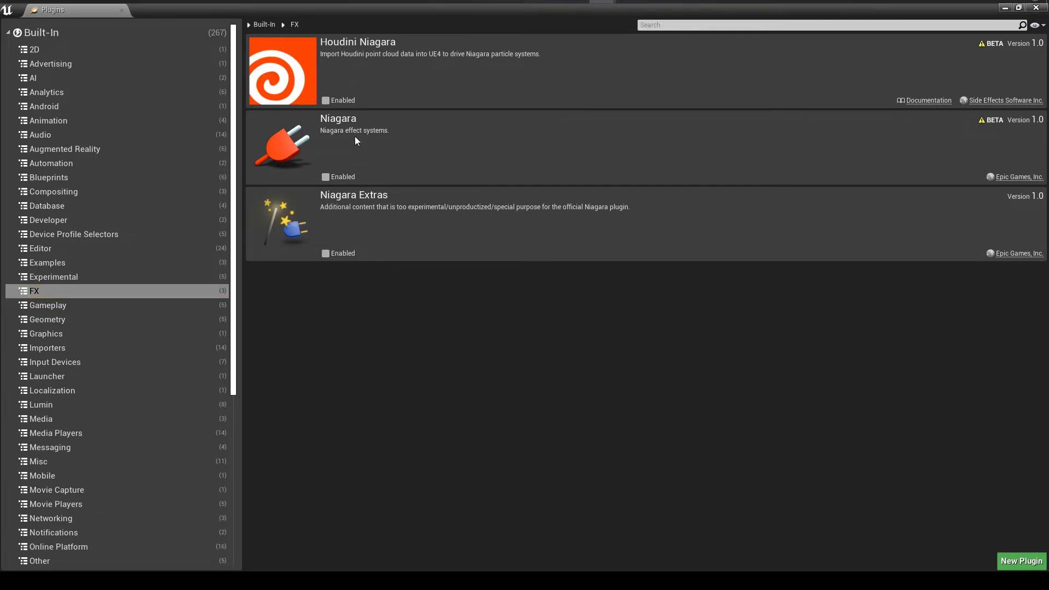
pyautogui.click(326, 177)
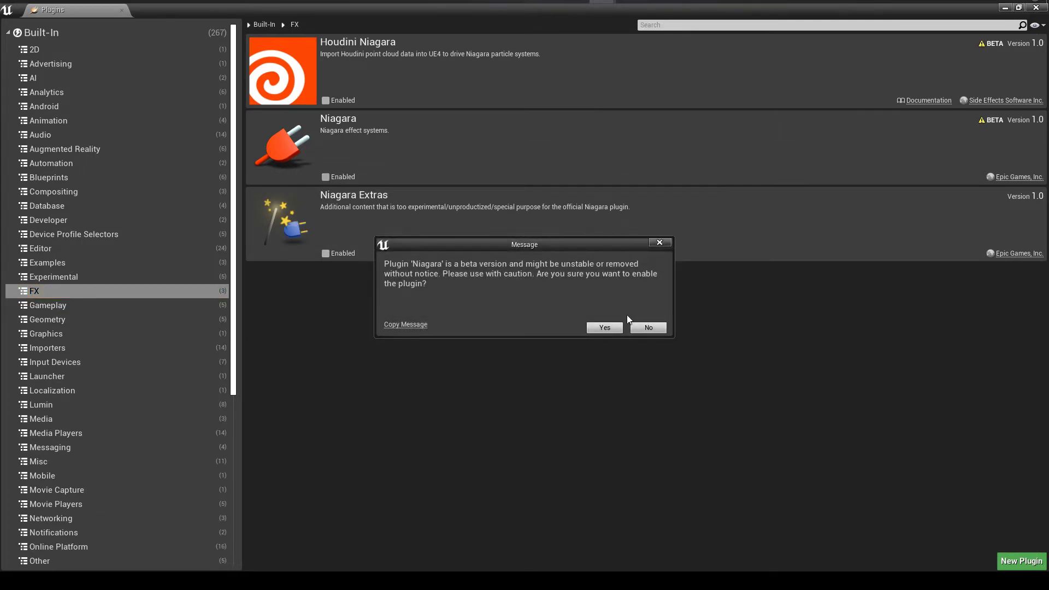
pyautogui.click(605, 327)
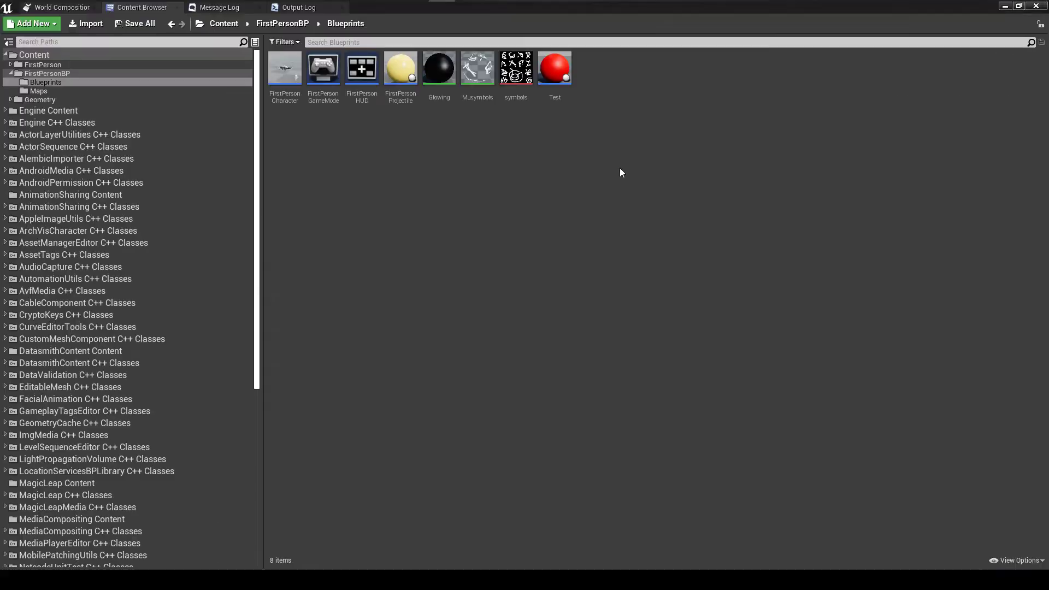
# Step: Create a Niagara emitter from the Fountain template, keep the name NewNiagaraEmitter, and open it
pyautogui.rightClick(623, 169)
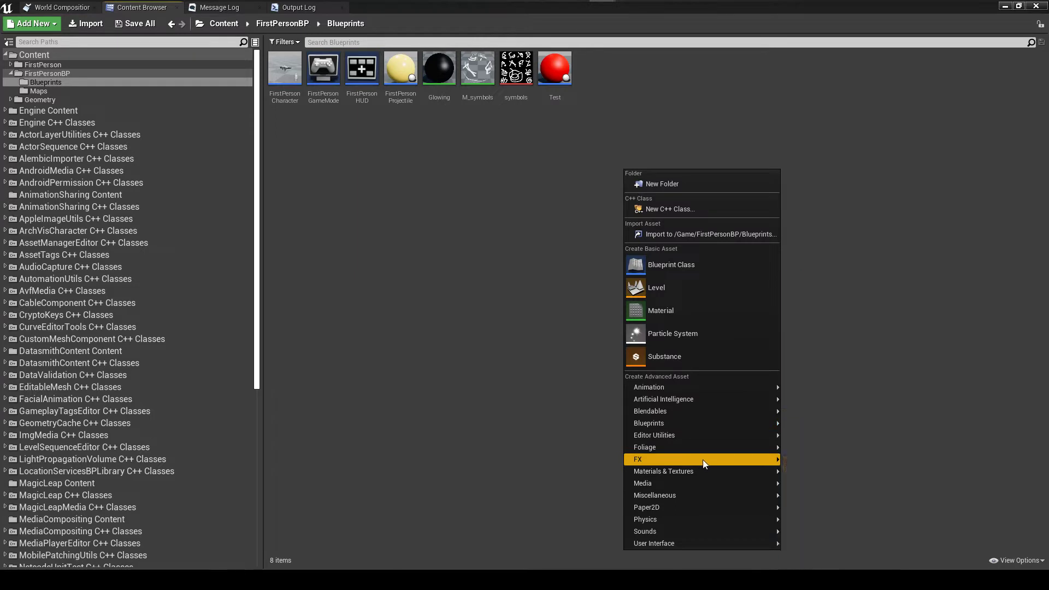
pyautogui.moveTo(749, 458)
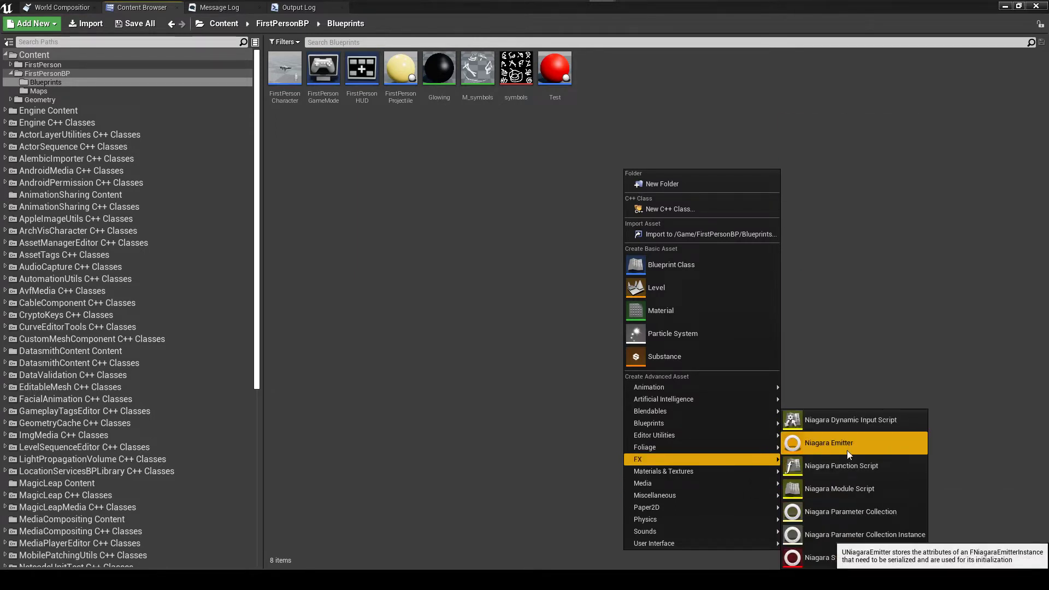
pyautogui.click(846, 447)
pyautogui.click(507, 345)
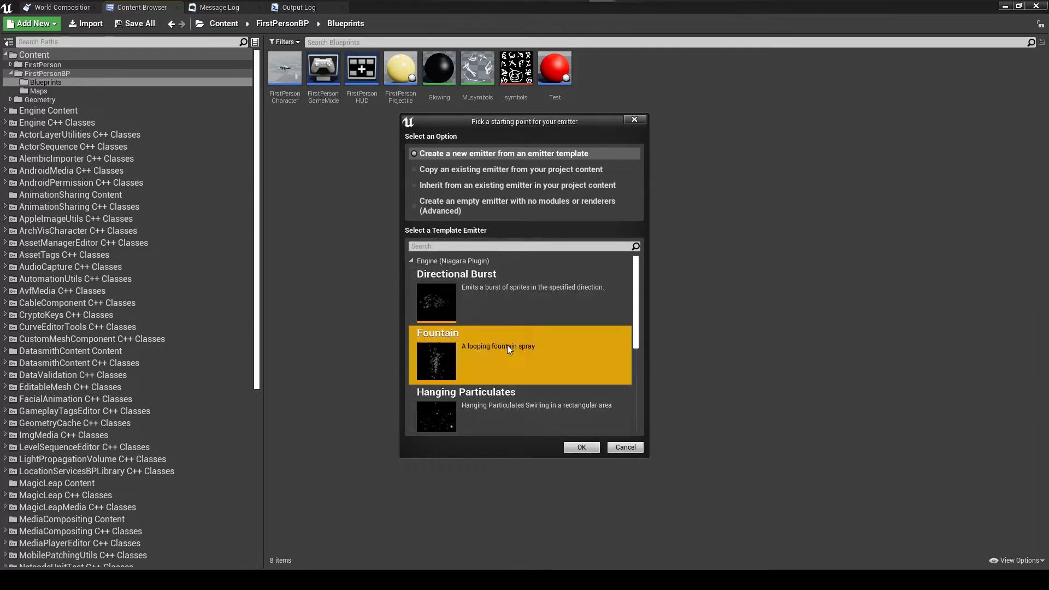
pyautogui.click(582, 448)
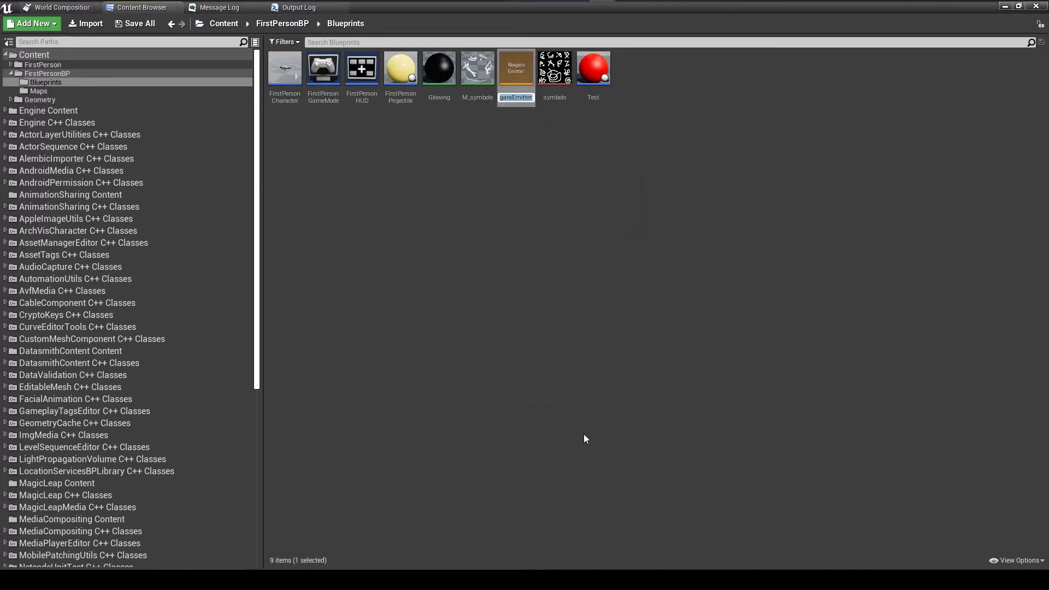
pyautogui.press('Return')
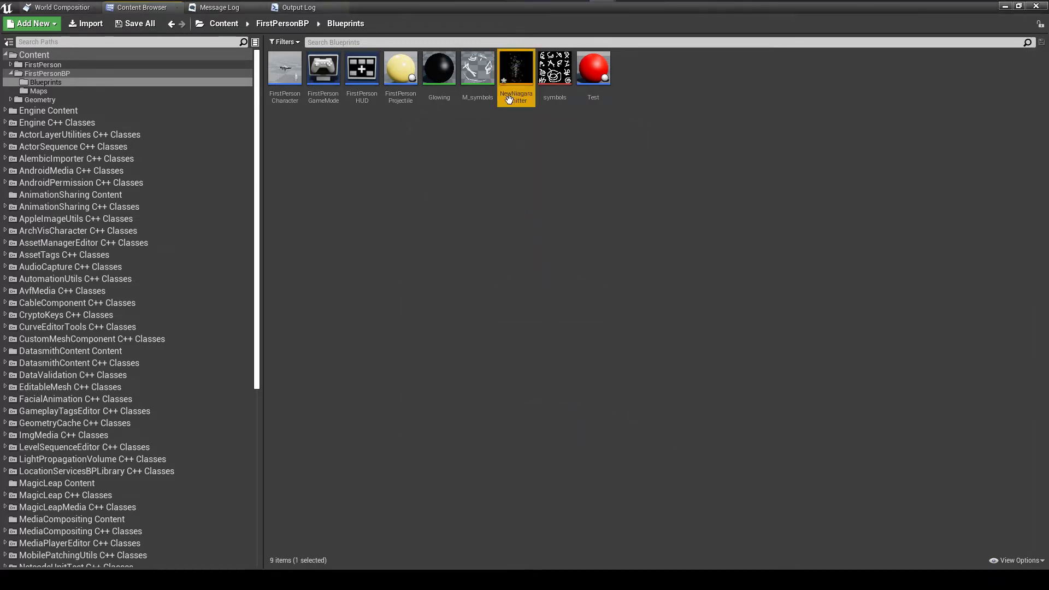
pyautogui.doubleClick(510, 91)
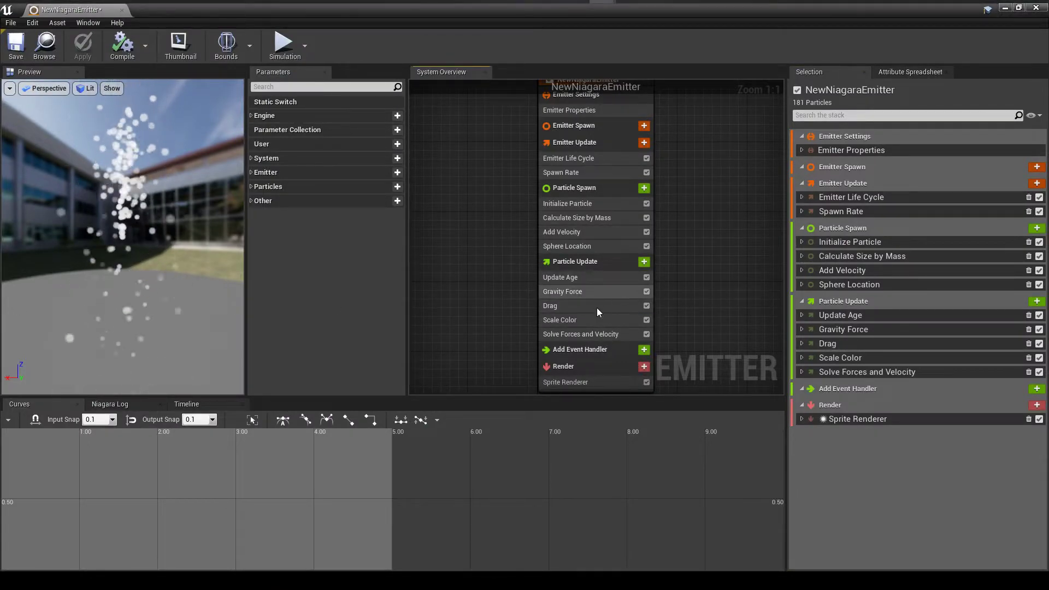
# Step: Assign the M_symbols material to the Sprite Renderer so the fountain sprays symbol sheets
pyautogui.click(592, 382)
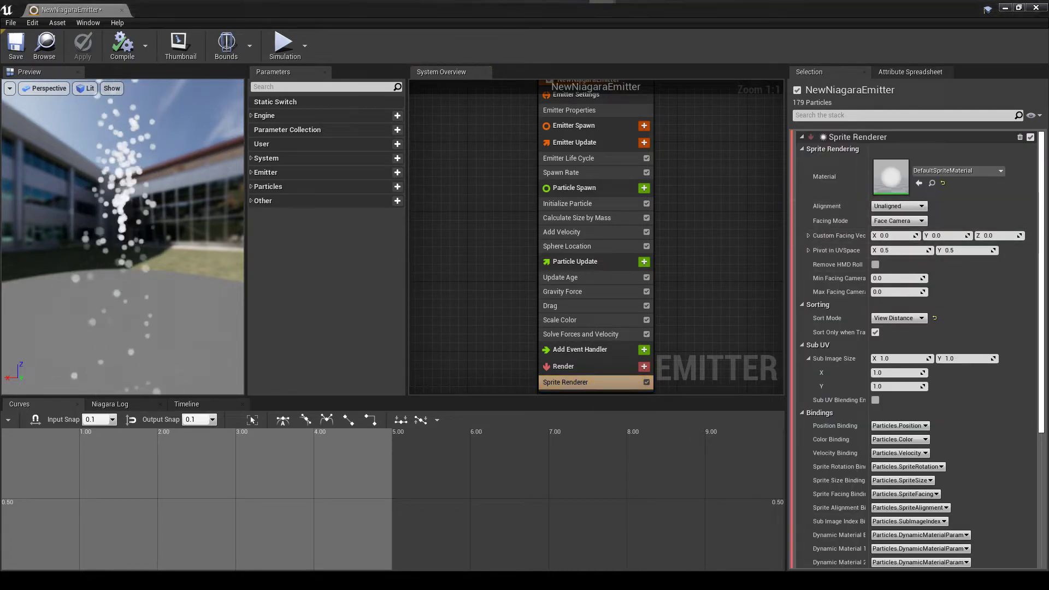
pyautogui.moveTo(808, 106); pyautogui.dragTo(914, 189)
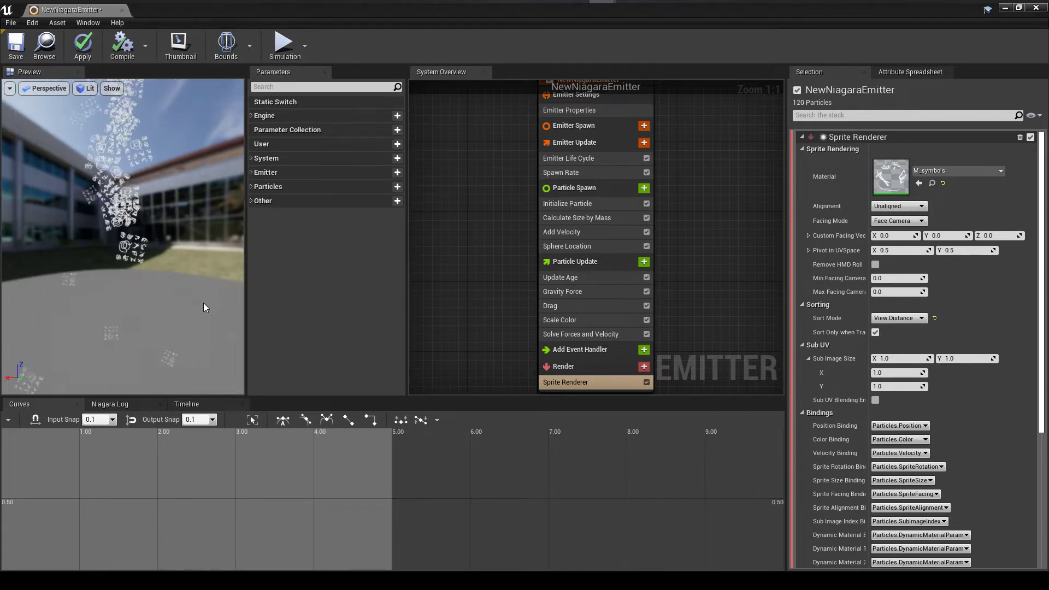
pyautogui.moveTo(204, 302); pyautogui.dragTo(181, 295)
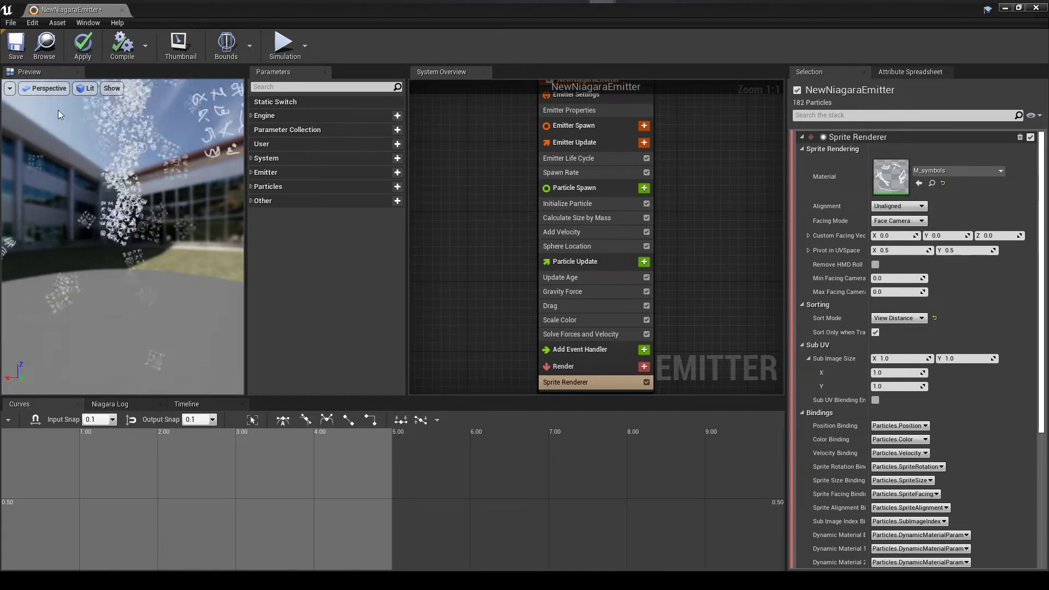
# Step: Check the preview viewport's options and show settings, then orbit around the fountain
pyautogui.click(10, 88)
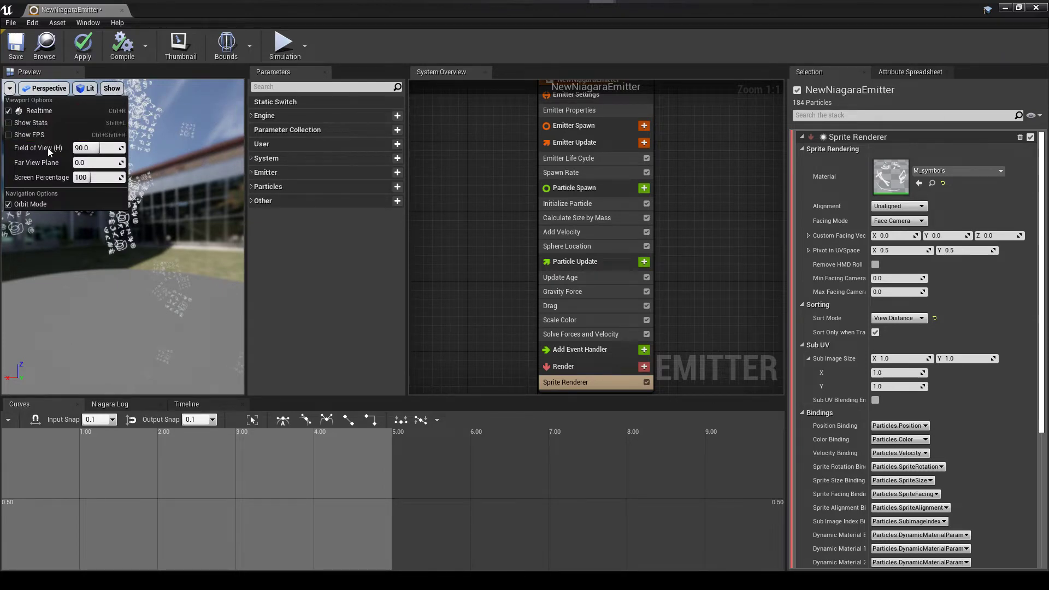
pyautogui.click(86, 89)
pyautogui.click(112, 89)
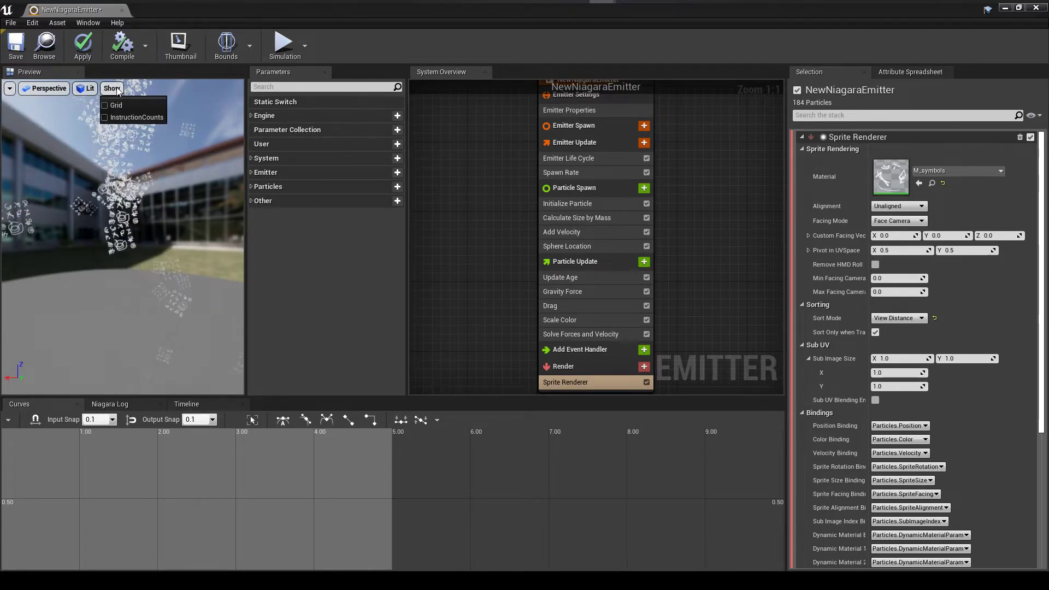
pyautogui.moveTo(83, 91)
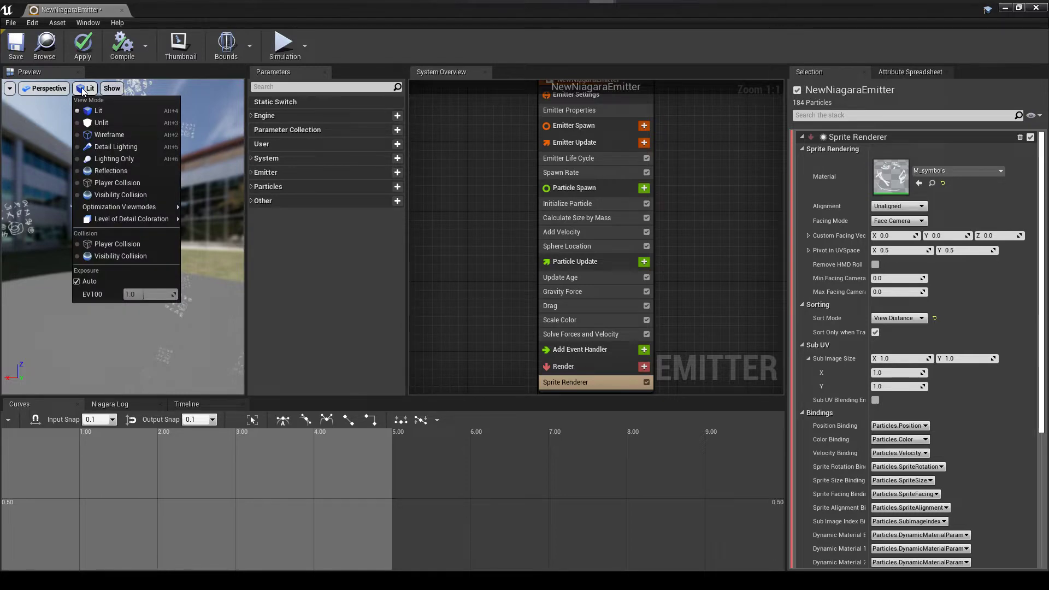
pyautogui.click(30, 178)
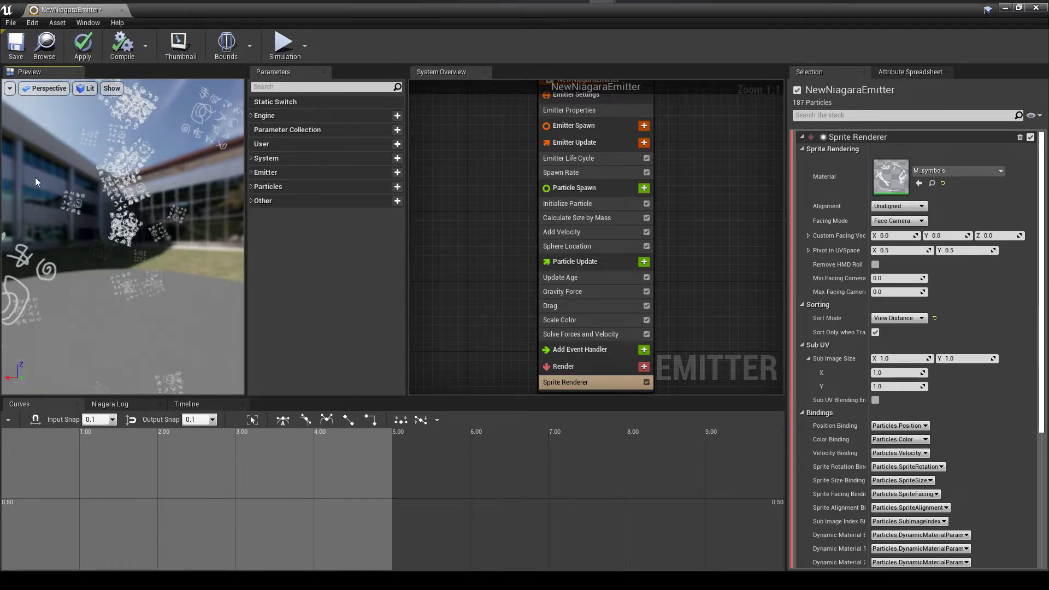
pyautogui.moveTo(109, 214); pyautogui.dragTo(128, 214)
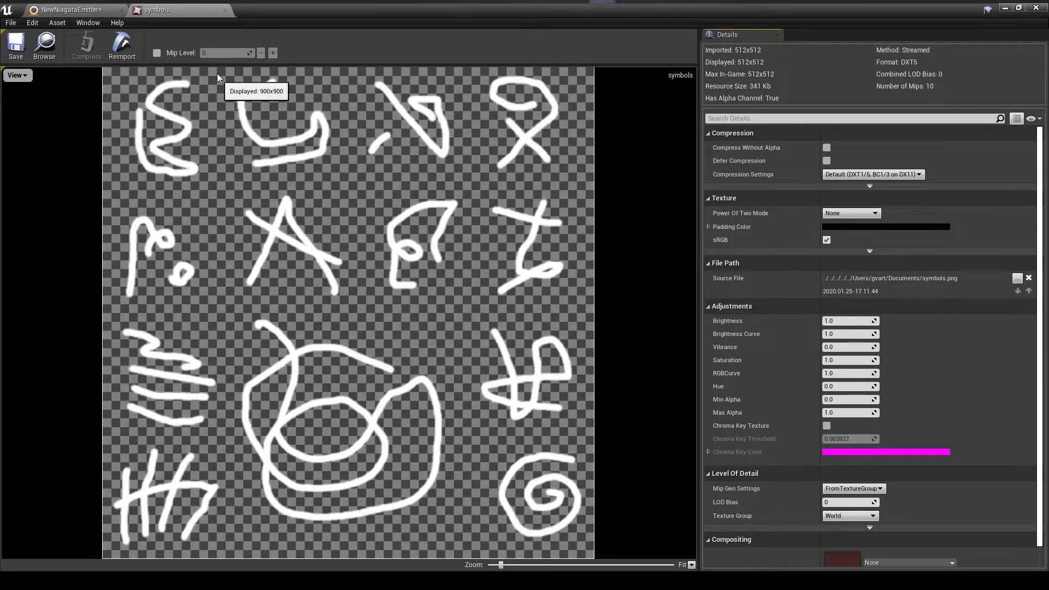
# Step: Close the symbols texture and set the Sprite Renderer's Sub Image Size to 4 × 4
pyautogui.click(224, 10)
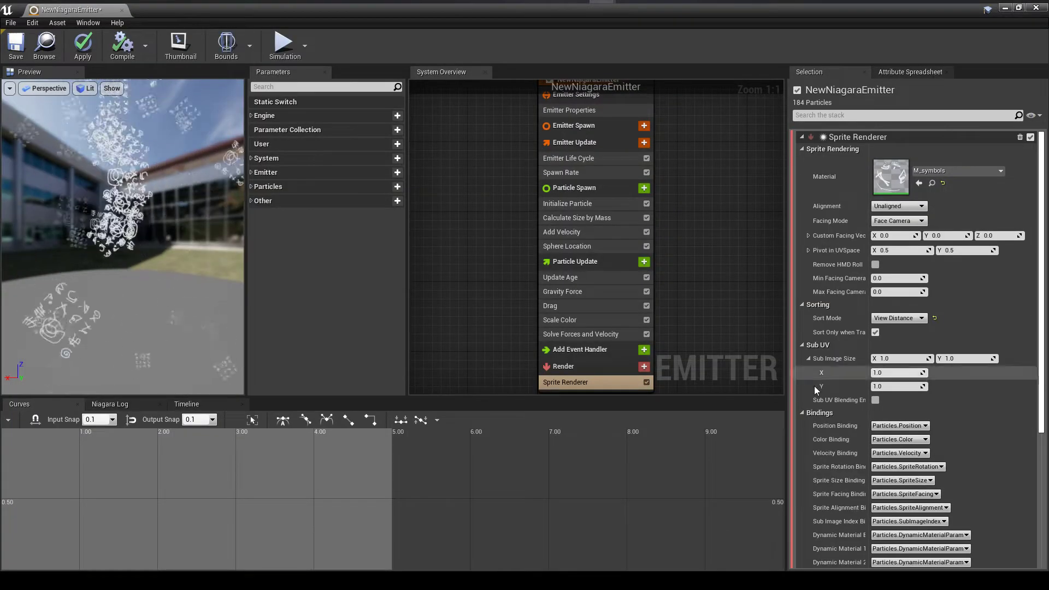
pyautogui.click(901, 359)
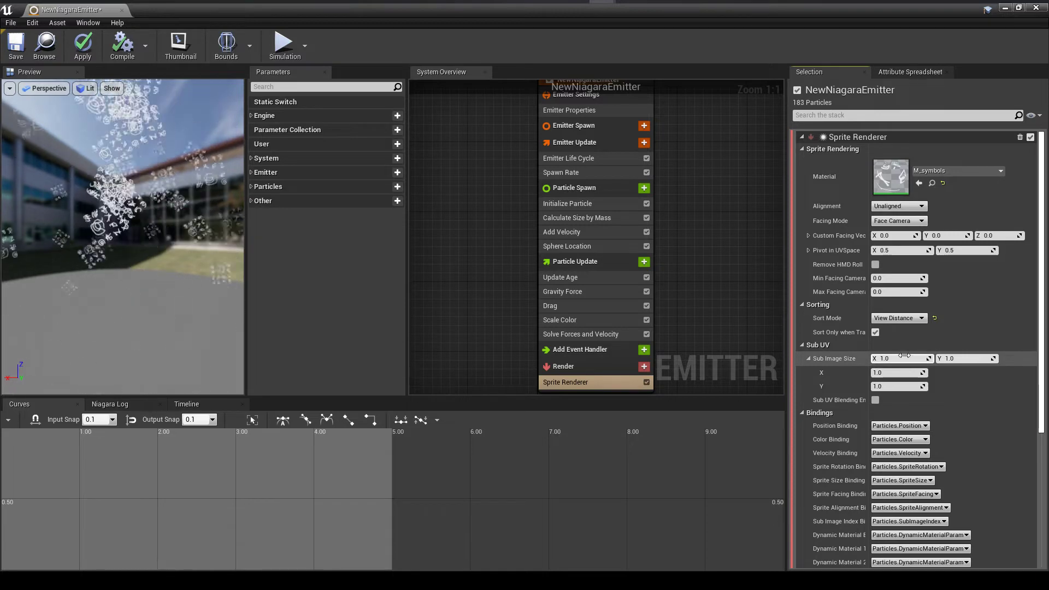
pyautogui.write('4')
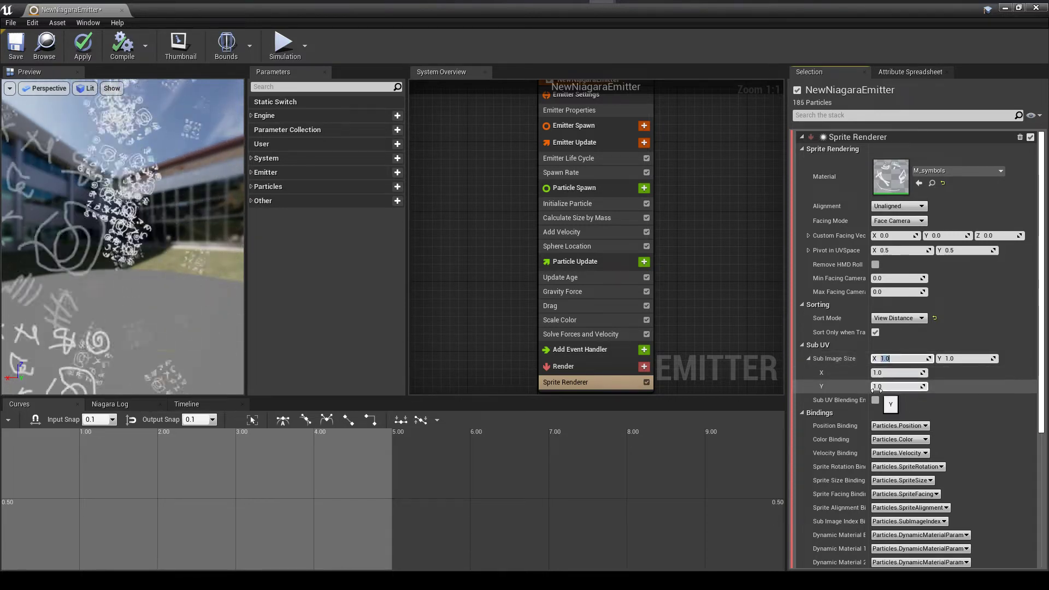
pyautogui.press('Return')
pyautogui.press('Tab')
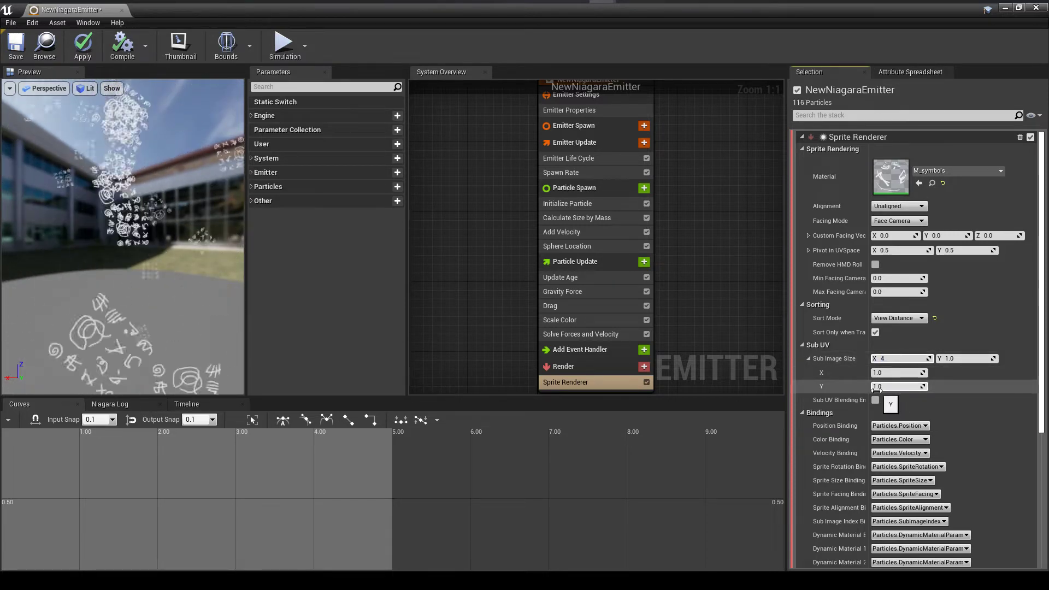
pyautogui.write('4')
pyautogui.press('Return')
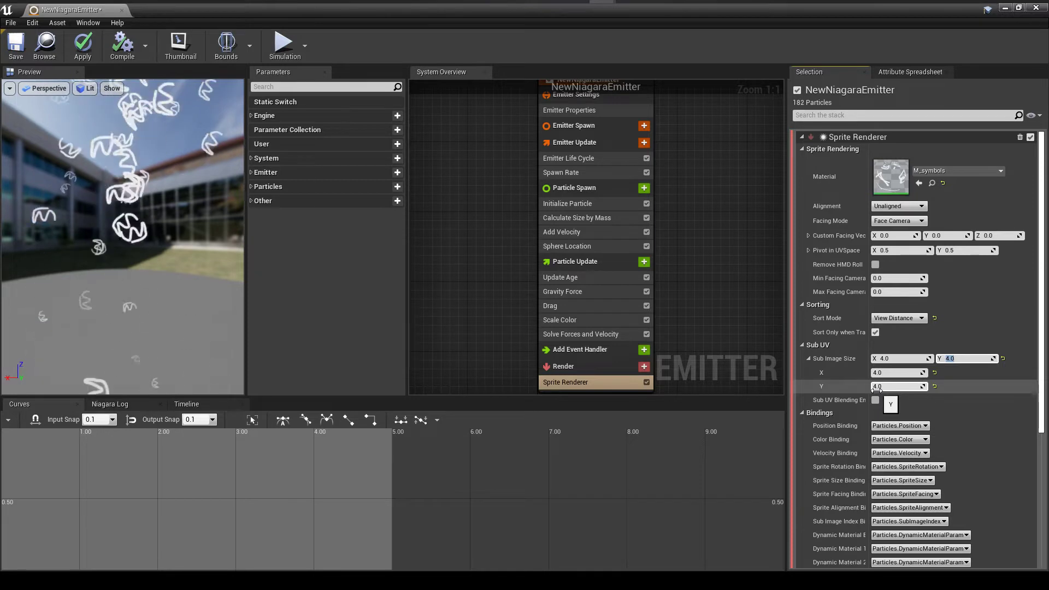
pyautogui.moveTo(124, 182); pyautogui.dragTo(128, 201)
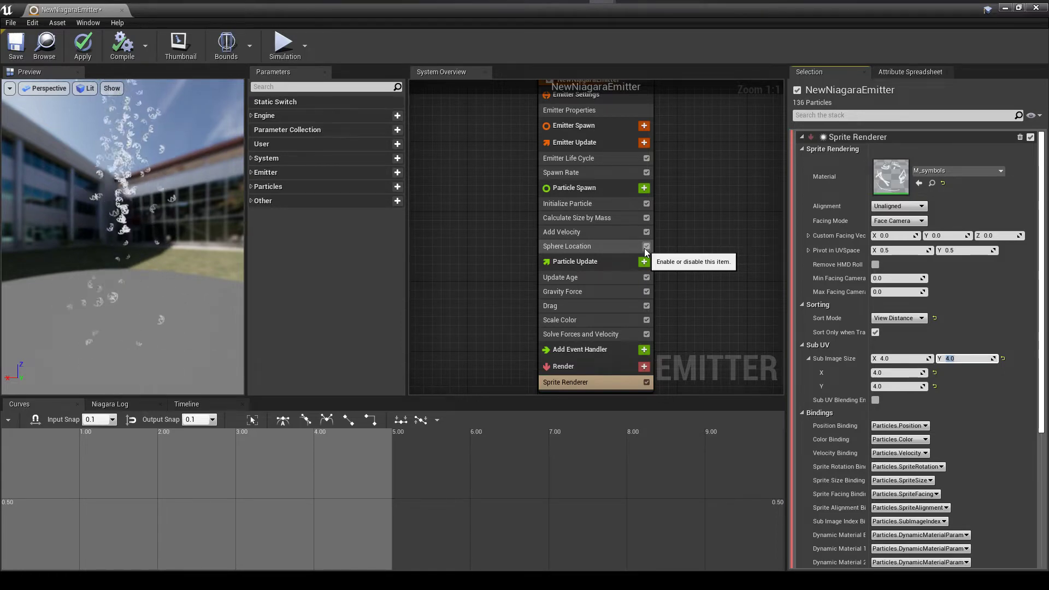
# Step: Lower Add Velocity's Z launch speed range to roughly 237–272
pyautogui.click(618, 230)
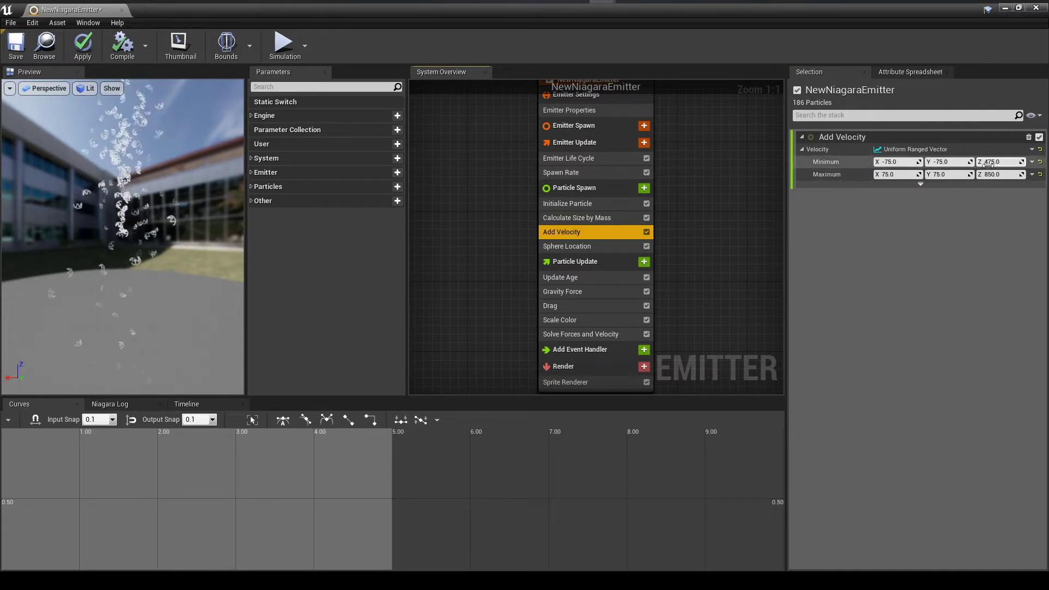
pyautogui.moveTo(1006, 175); pyautogui.dragTo(977, 174)
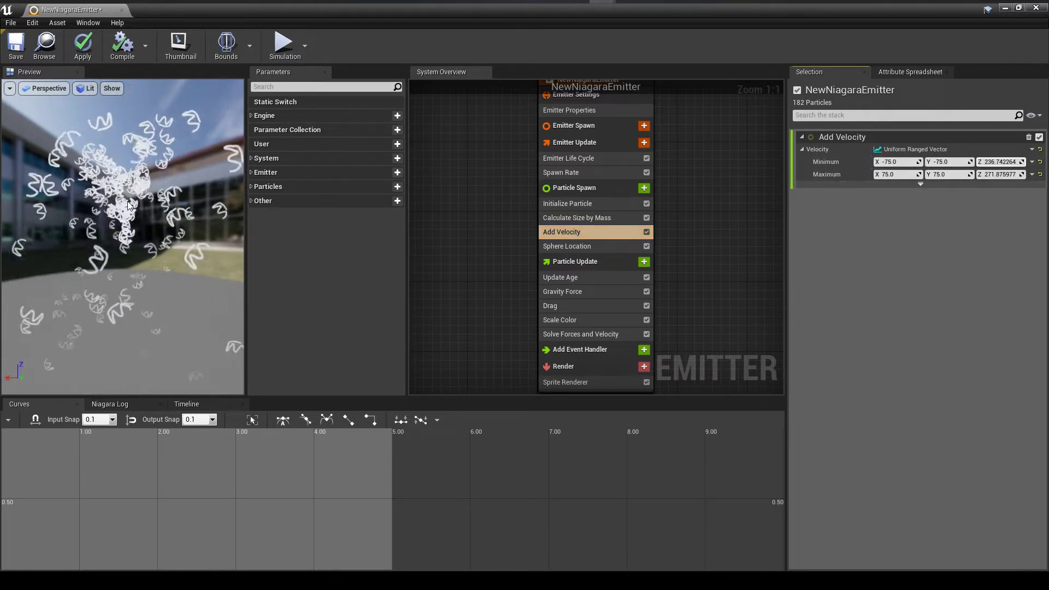
pyautogui.moveTo(231, 208); pyautogui.dragTo(142, 210)
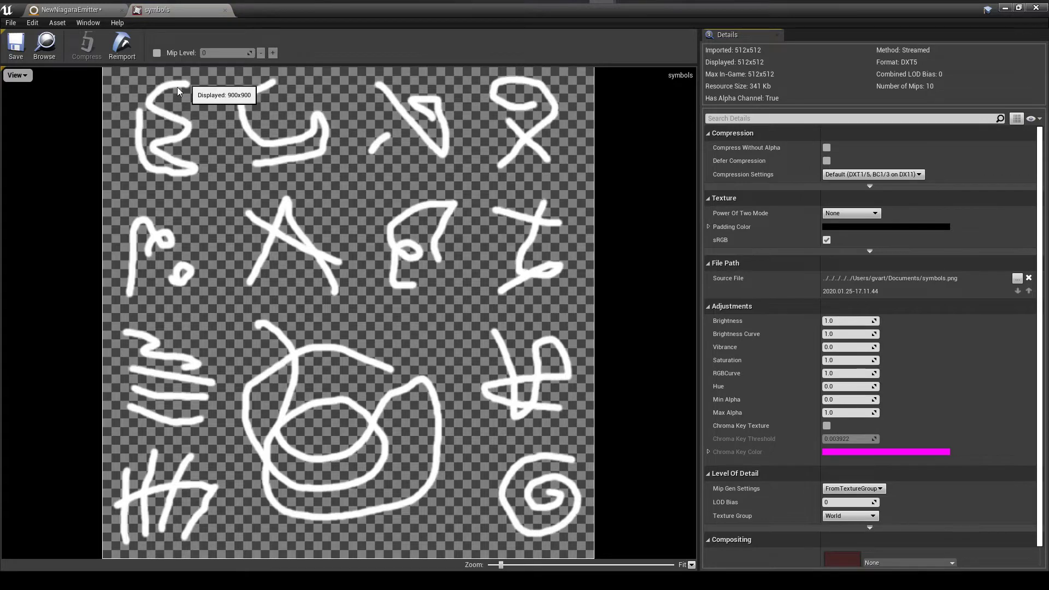
pyautogui.click(103, 10)
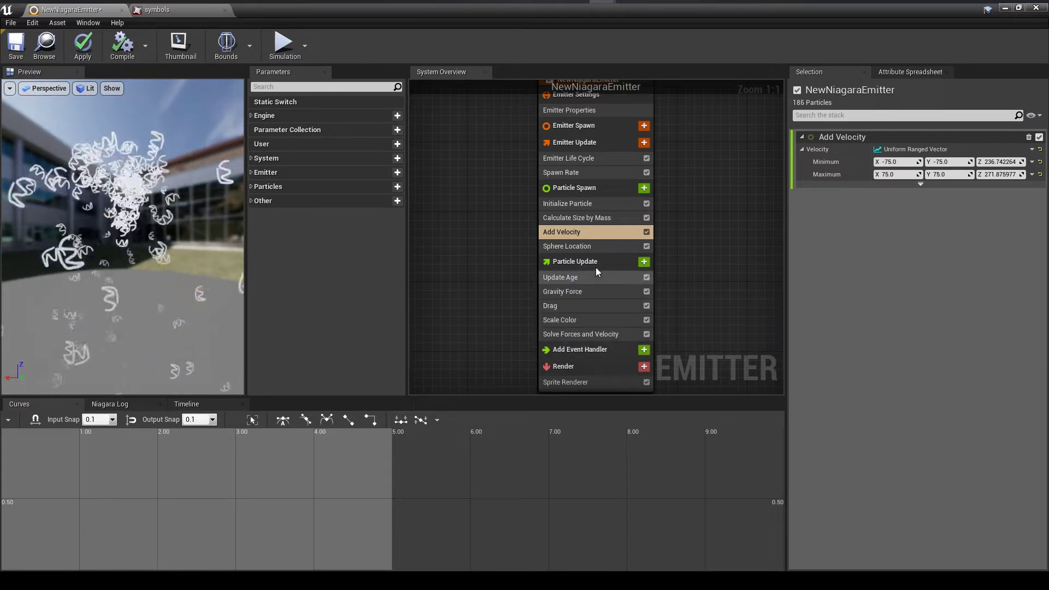
pyautogui.click(643, 262)
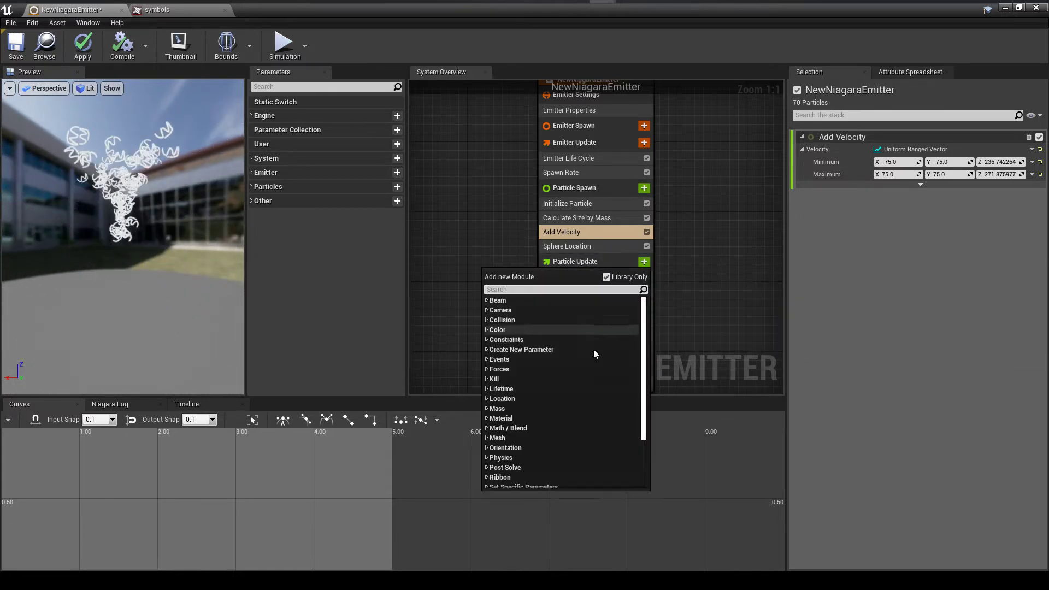
# Step: Add a Set Variables module for Particles.Sub Image Index to Particle Update
pyautogui.scroll(-3, 526, 396)
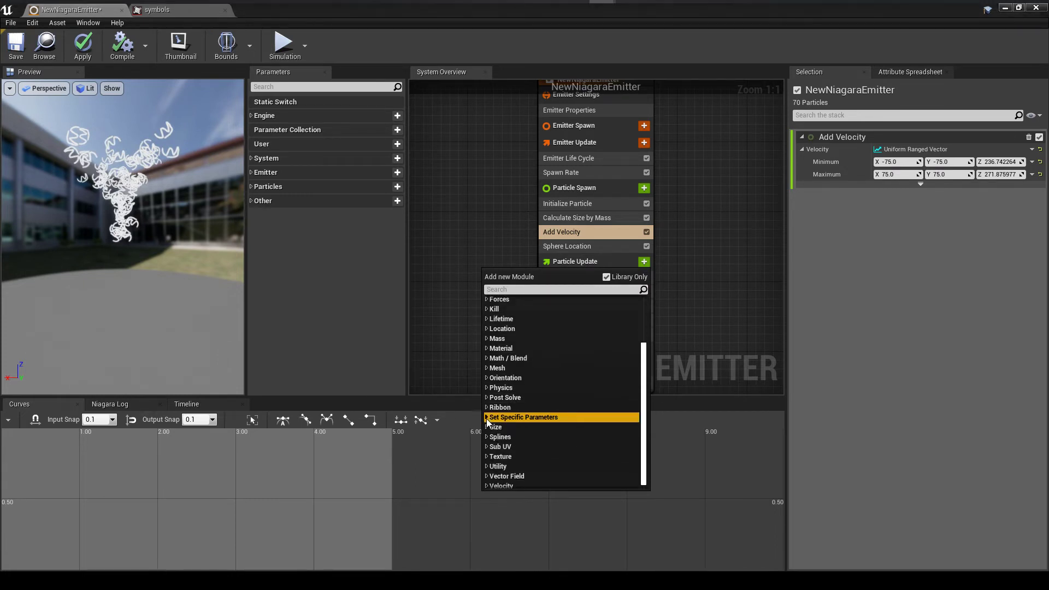
pyautogui.click(486, 417)
pyautogui.scroll(-6, 516, 432)
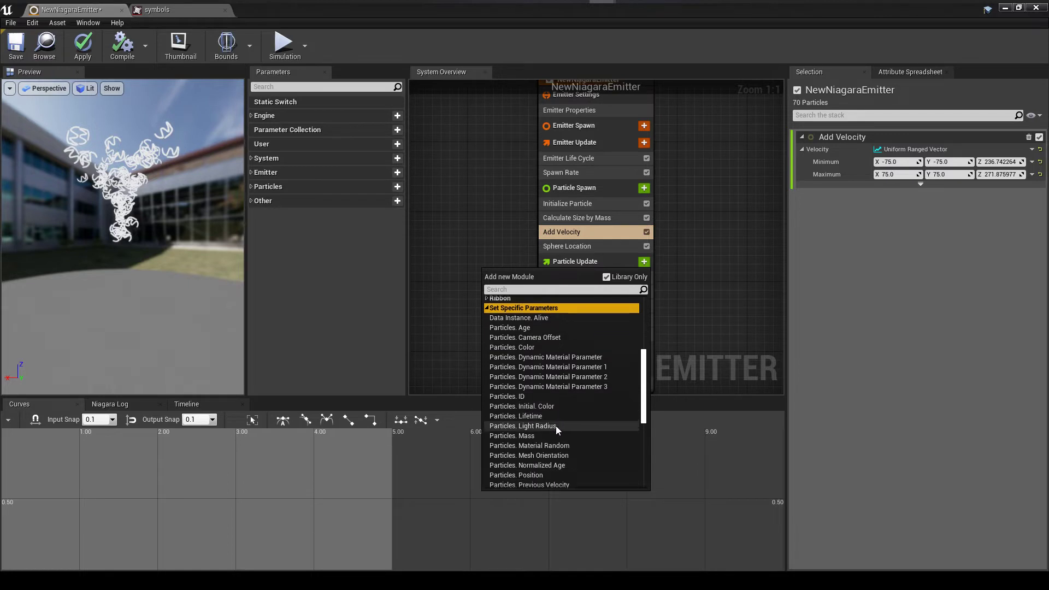
pyautogui.scroll(-3, 568, 421)
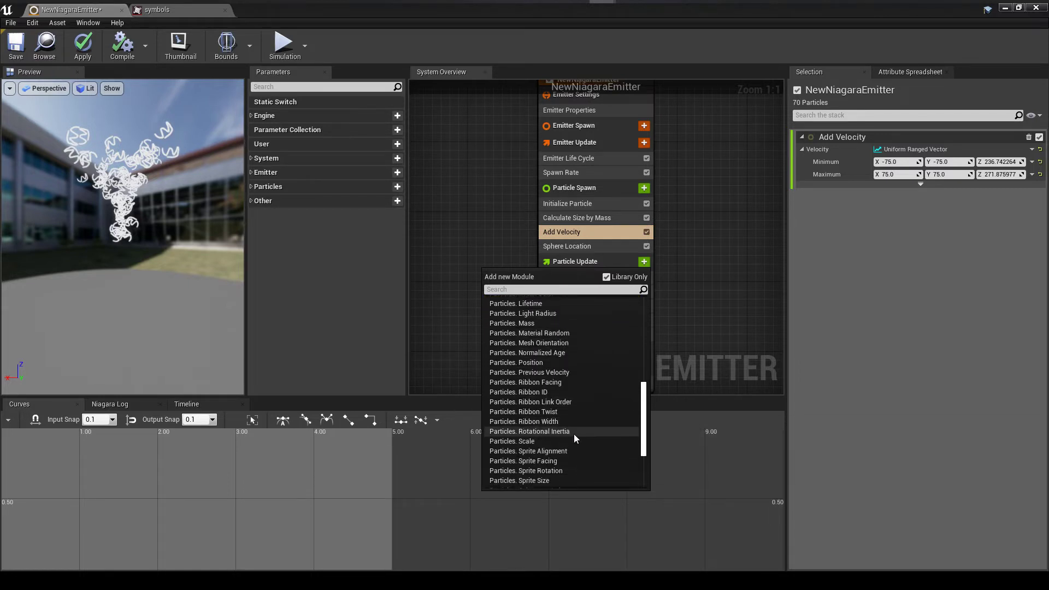
pyautogui.scroll(-2, 572, 415)
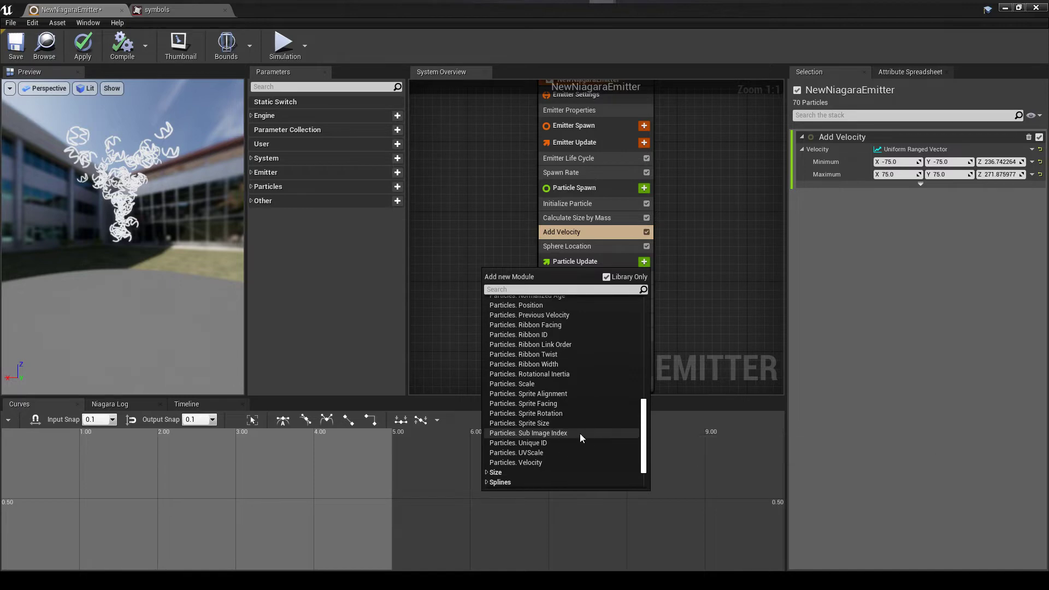
pyautogui.click(579, 434)
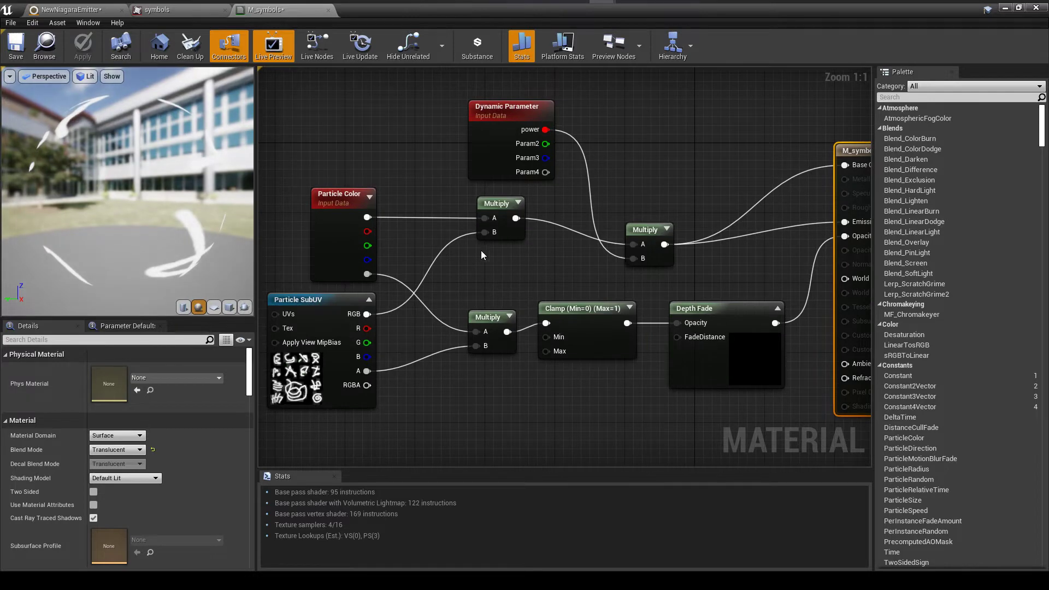
# Step: Review the material's Particle Color and Particle SubUV nodes and the symbols texture, then return to the emitter
pyautogui.click(341, 244)
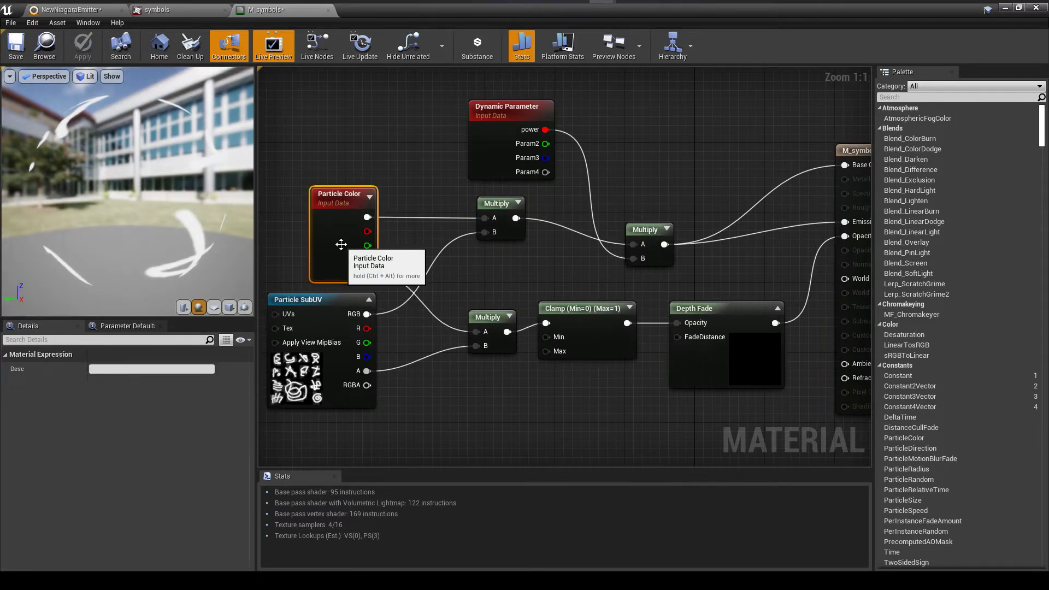
pyautogui.click(309, 305)
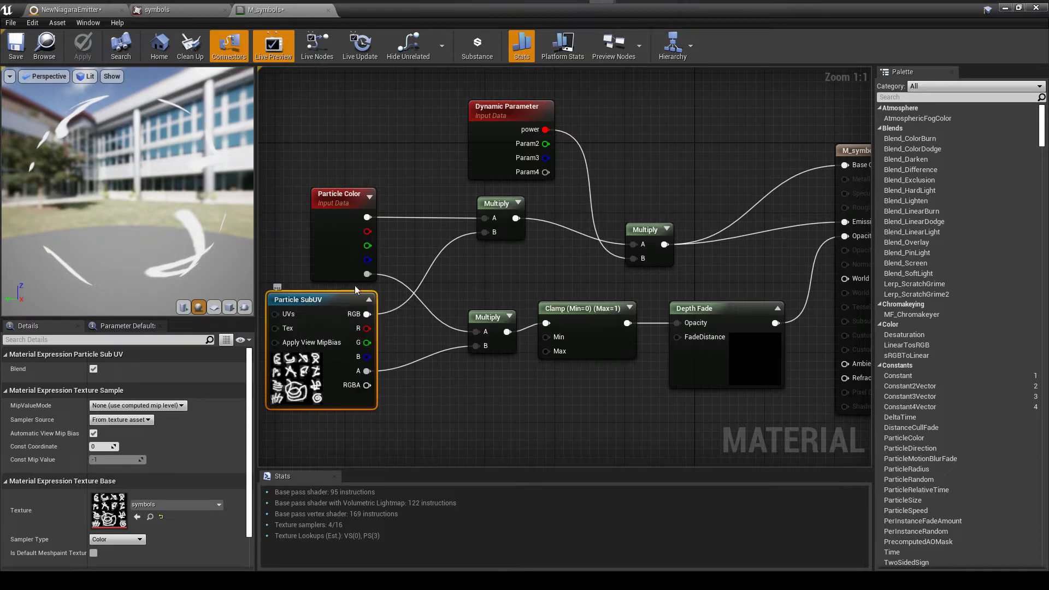
pyautogui.click(161, 16)
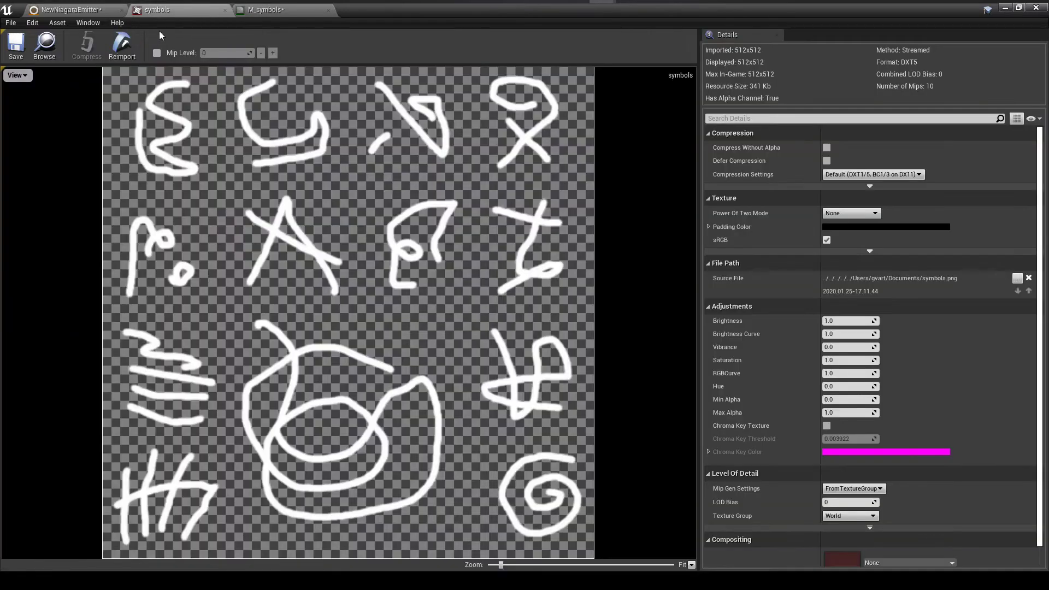
pyautogui.click(51, 16)
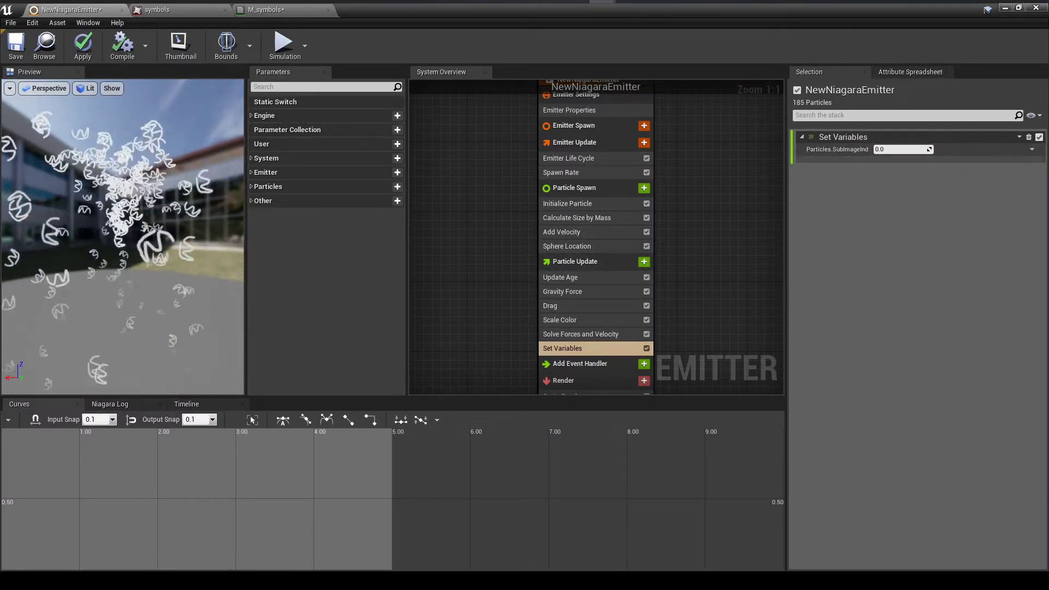
# Step: Drive SubImageIndex with a Uniform Ranged Float dynamic input
pyautogui.click(1030, 150)
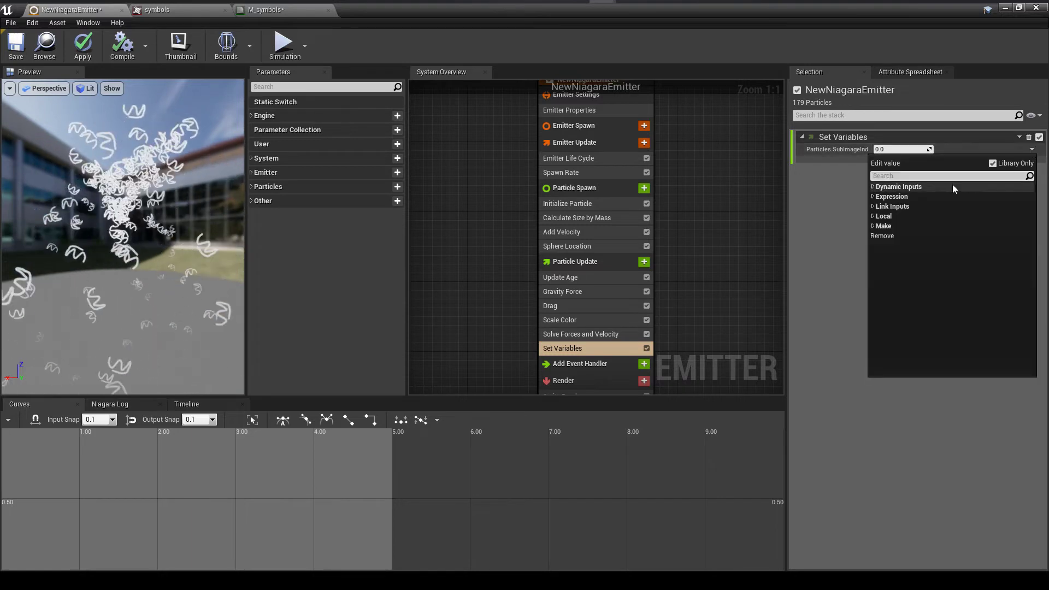
pyautogui.click(872, 186)
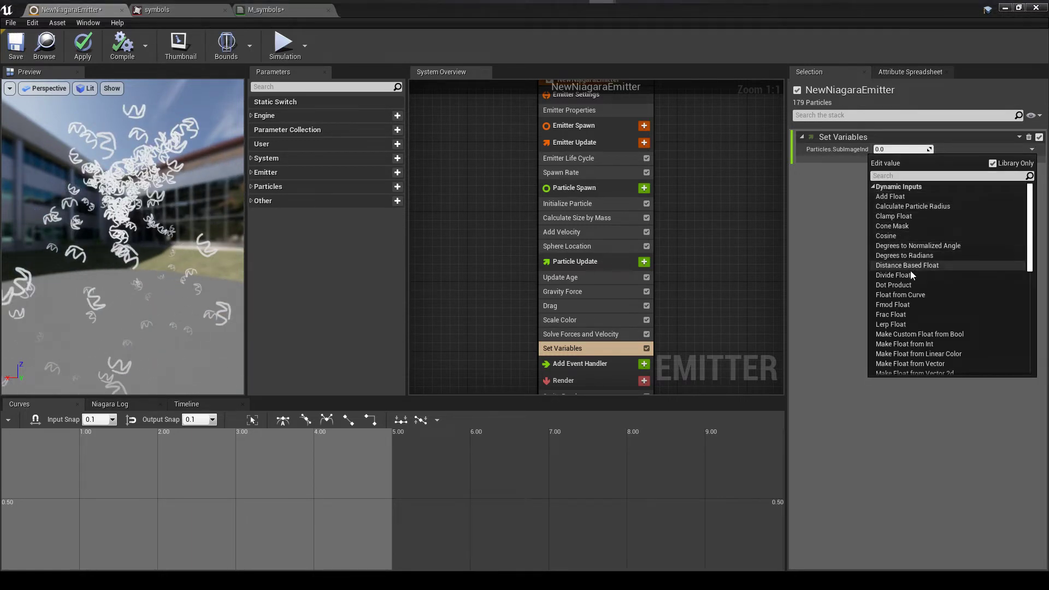
pyautogui.scroll(-3, 909, 274)
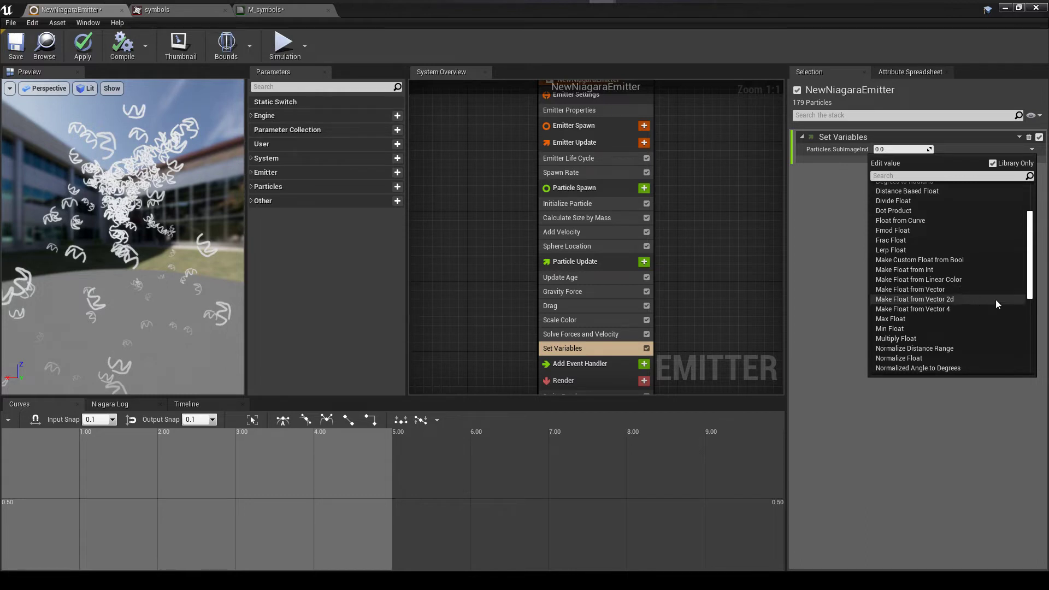
pyautogui.scroll(-3, 977, 344)
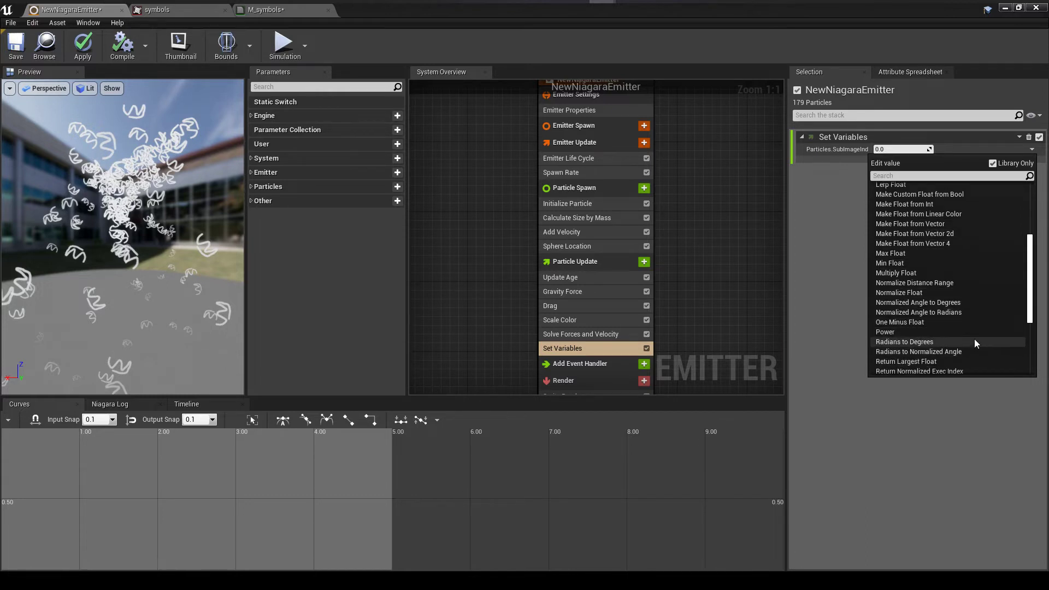
pyautogui.scroll(-2, 972, 322)
pyautogui.scroll(-1, 973, 337)
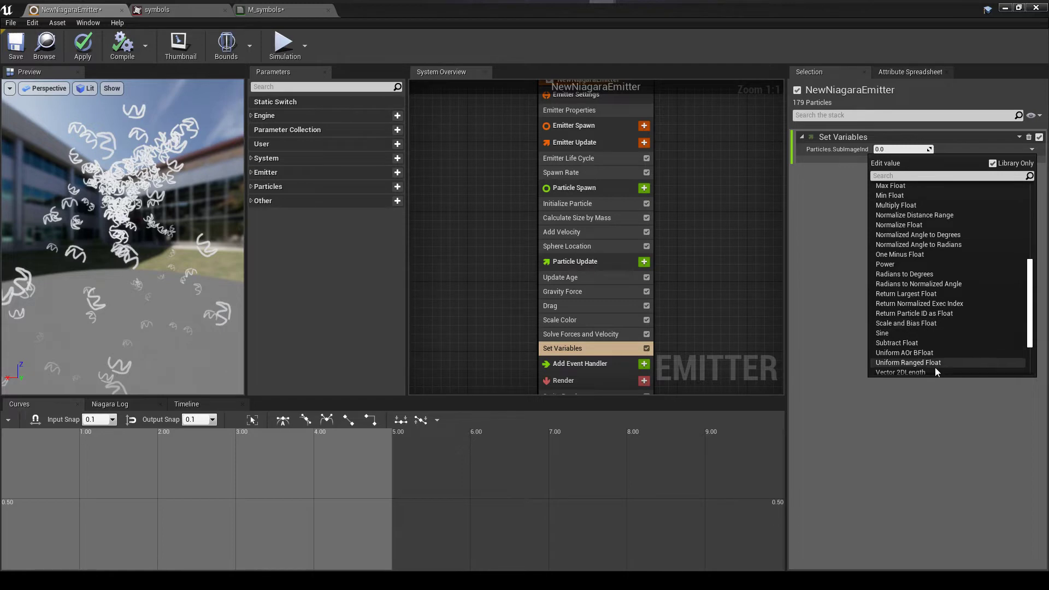
pyautogui.click(917, 363)
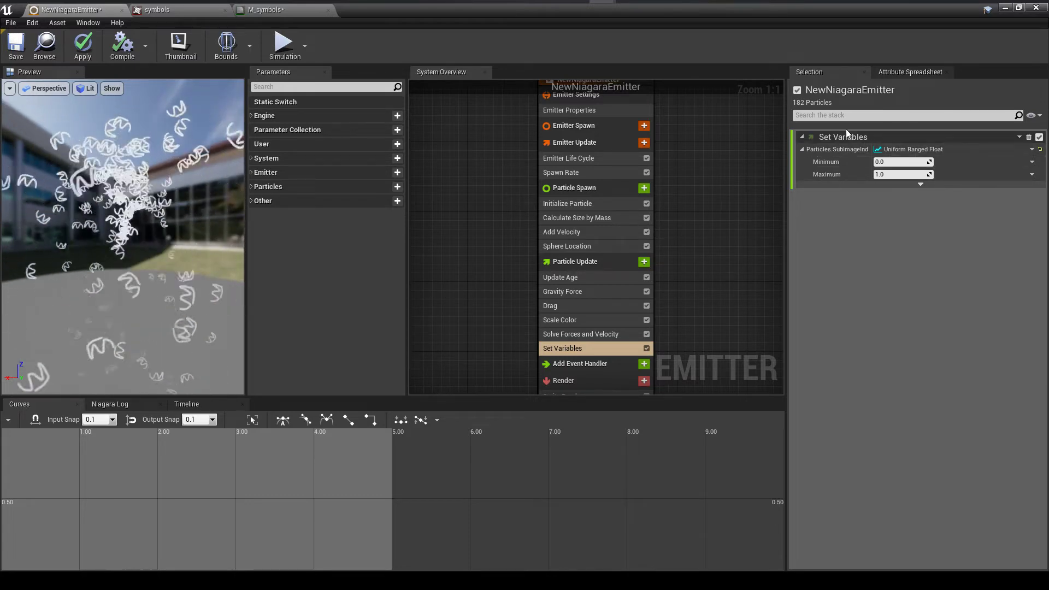
# Step: Set the random range Maximum to 15.0 and move Set Variables into Particle Spawn
pyautogui.click(896, 175)
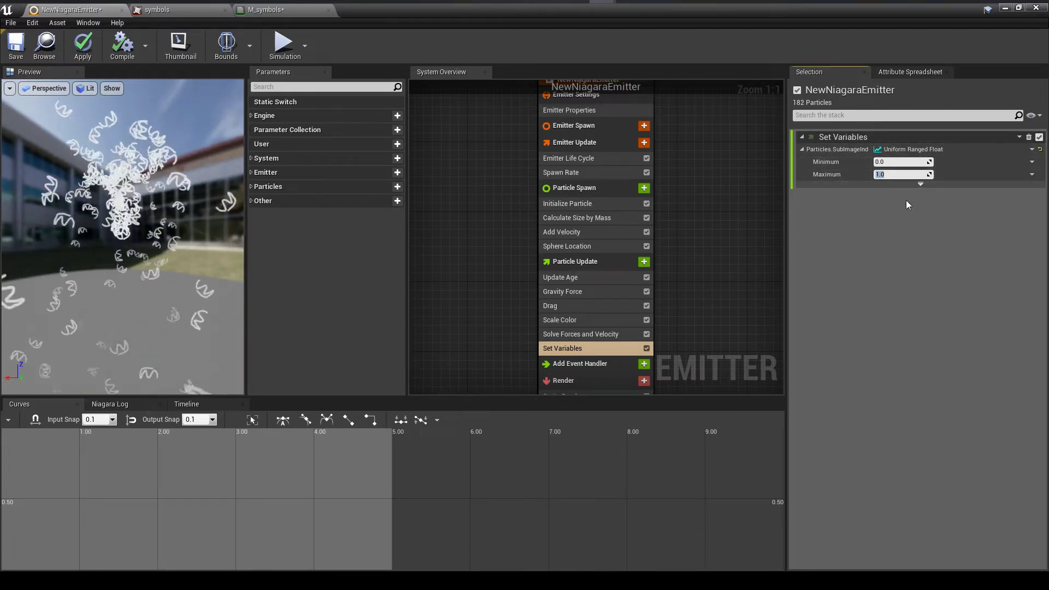
pyautogui.write('1')
pyautogui.press('Return')
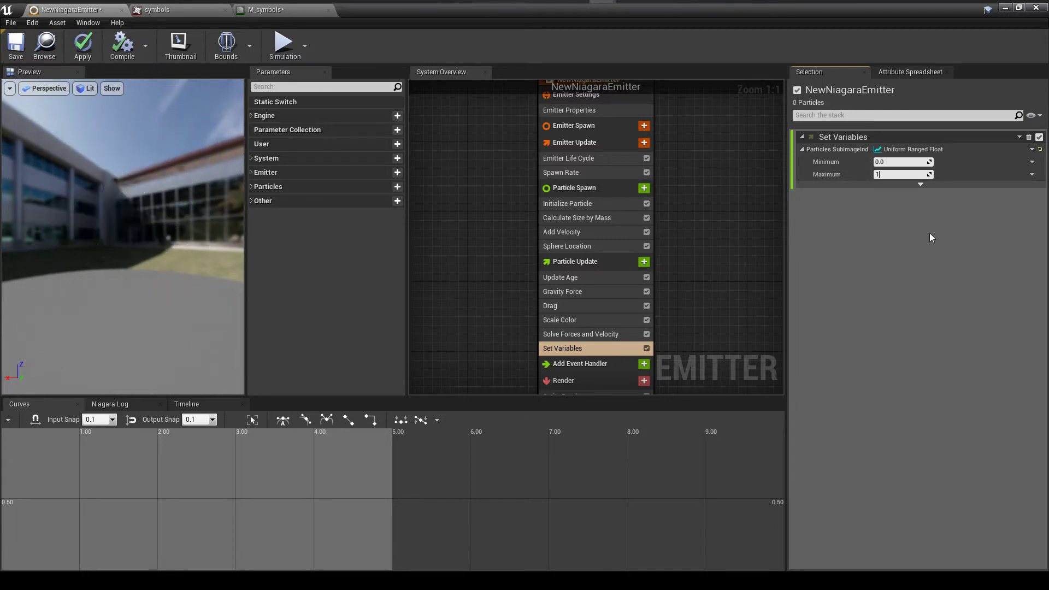
pyautogui.write('5')
pyautogui.press('Return')
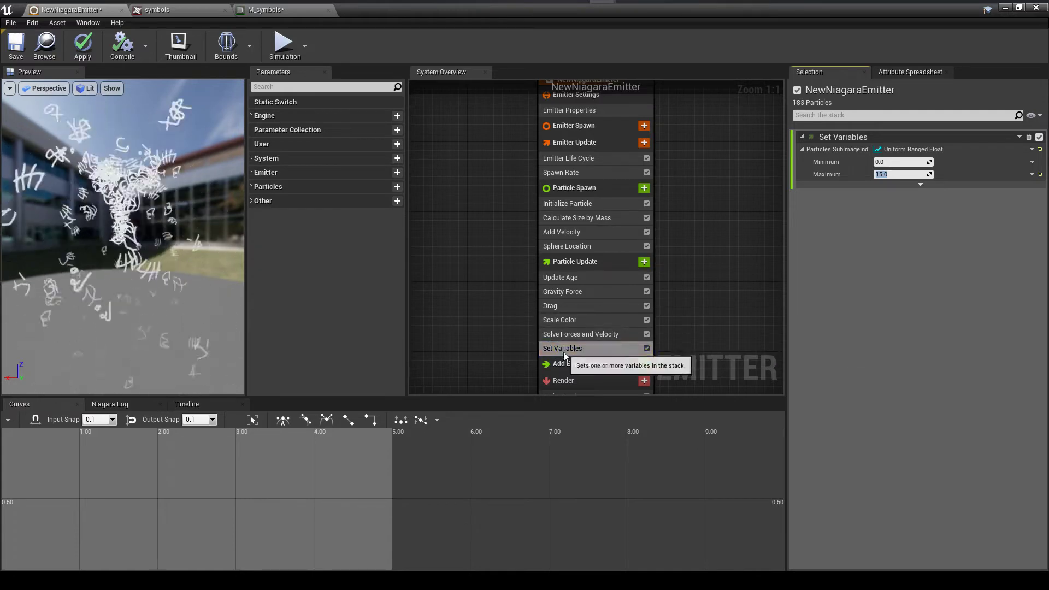
pyautogui.moveTo(563, 350); pyautogui.dragTo(587, 256)
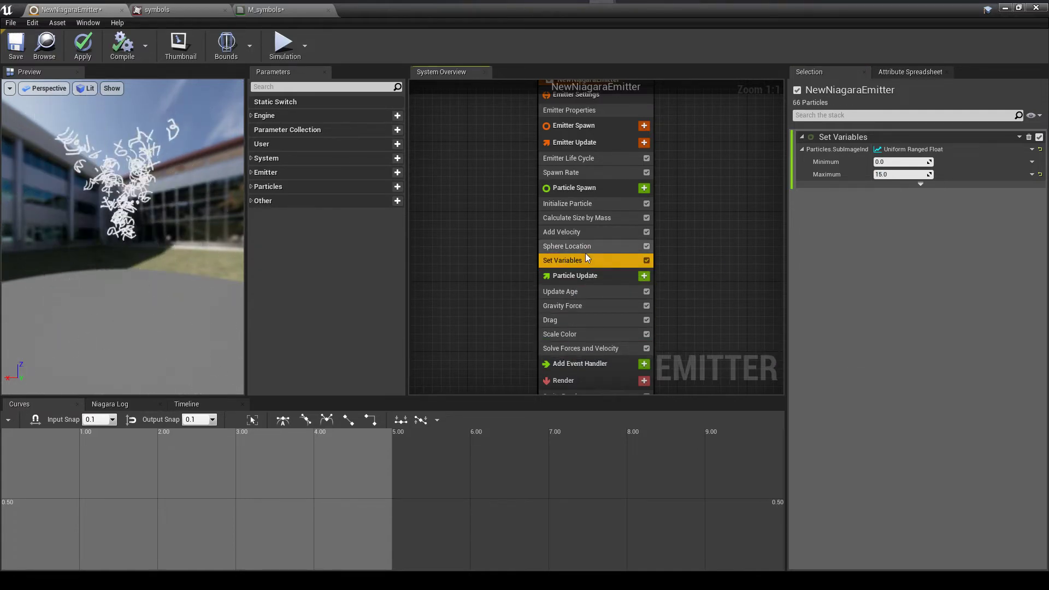
# Step: View the particles from another angle and bring up Particle Spawn's module list
pyautogui.moveTo(175, 192)
pyautogui.mouseDown()
pyautogui.moveTo(147, 194)
pyautogui.moveTo(183, 197)
pyautogui.mouseUp()
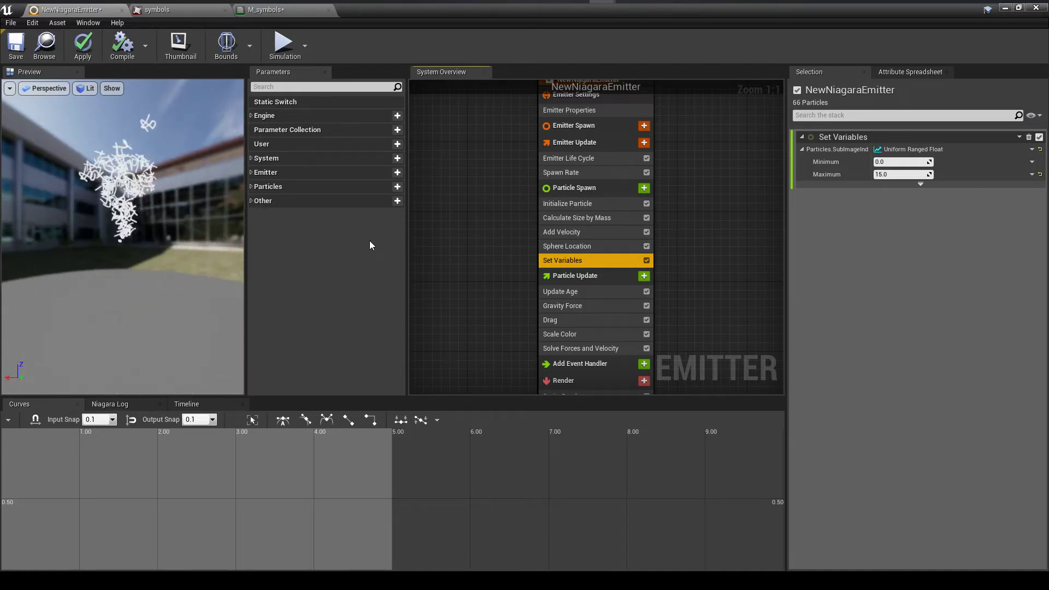
pyautogui.click(644, 188)
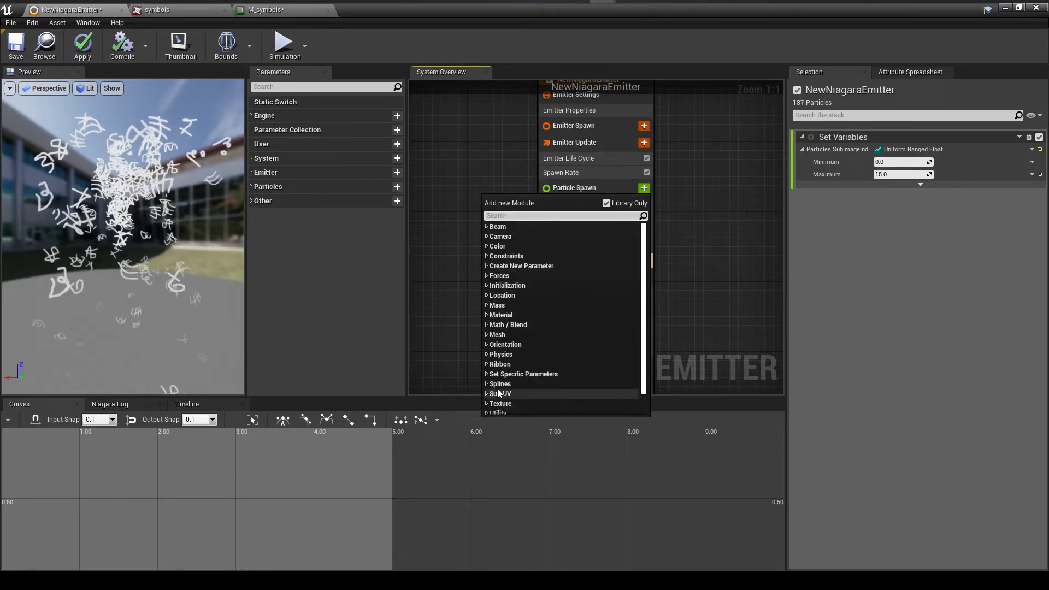
# Step: Add a Set Variables module for Particles.Dynamic Material Parameter (1.0 each) to Particle Spawn
pyautogui.click(486, 375)
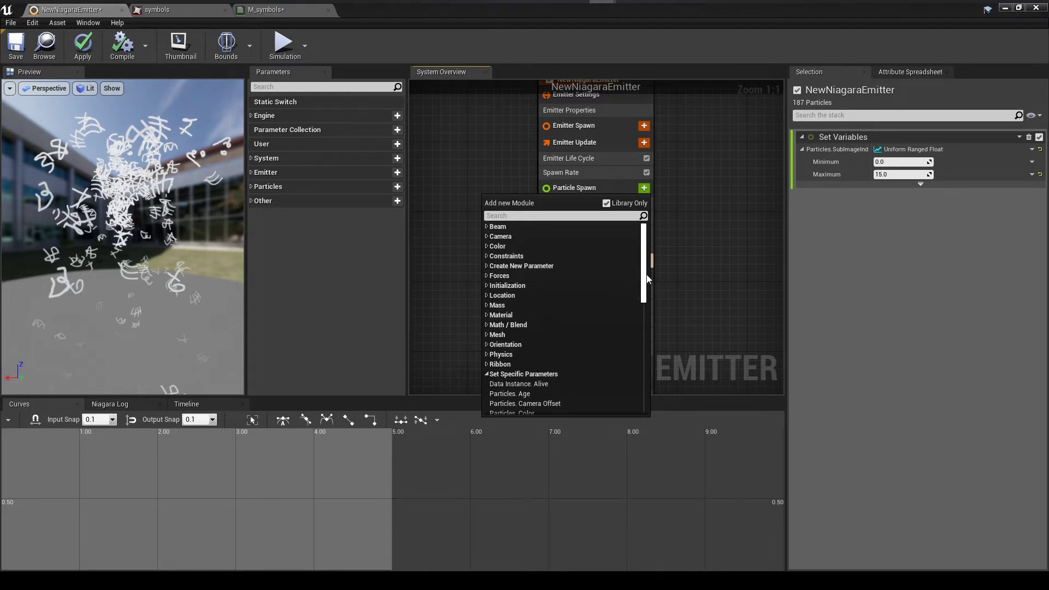
pyautogui.moveTo(646, 277); pyautogui.dragTo(647, 313)
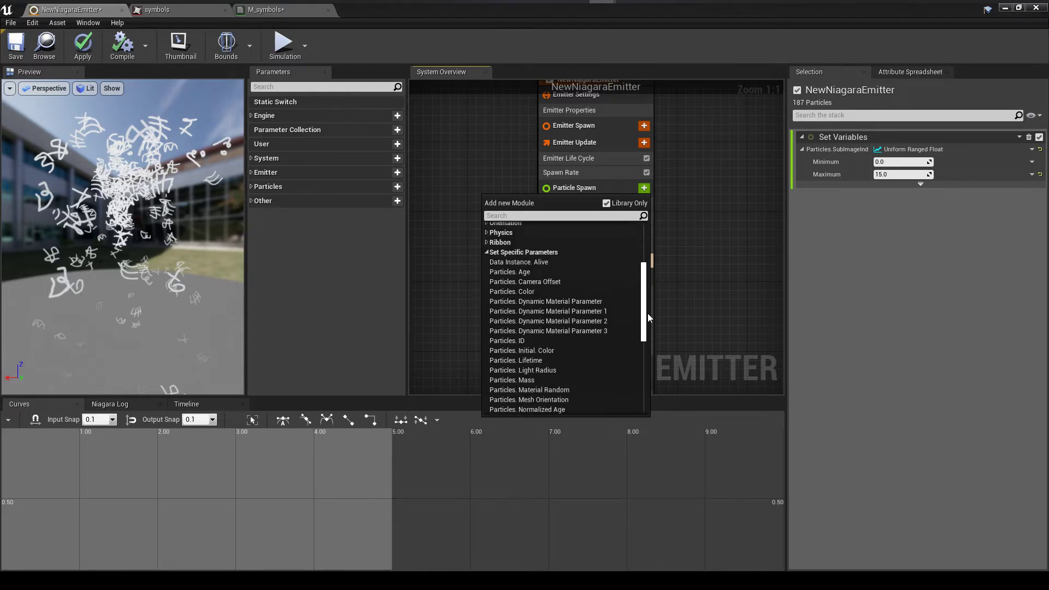
pyautogui.click(592, 302)
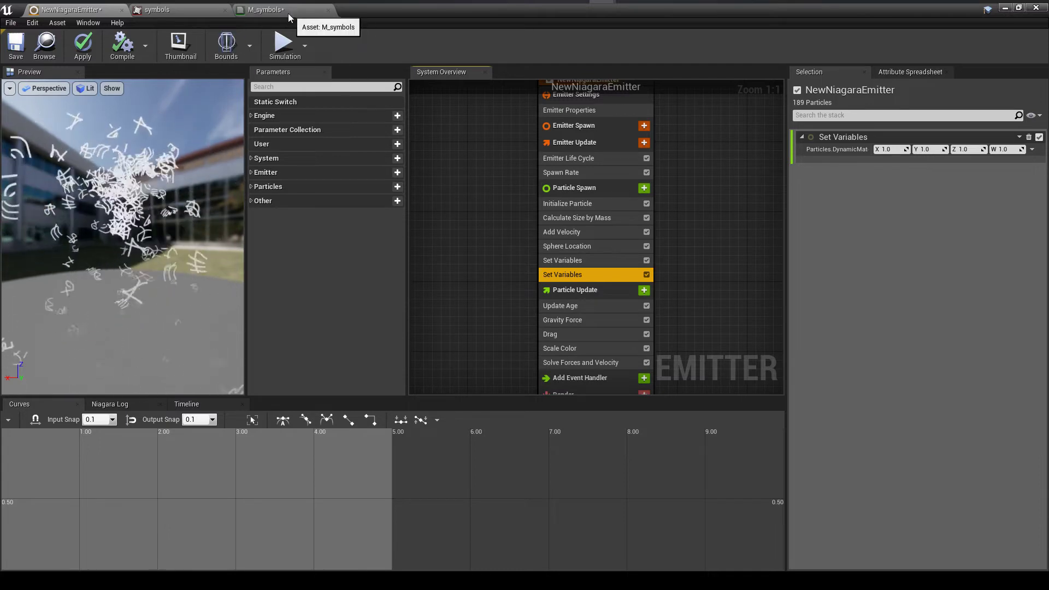
pyautogui.click(266, 10)
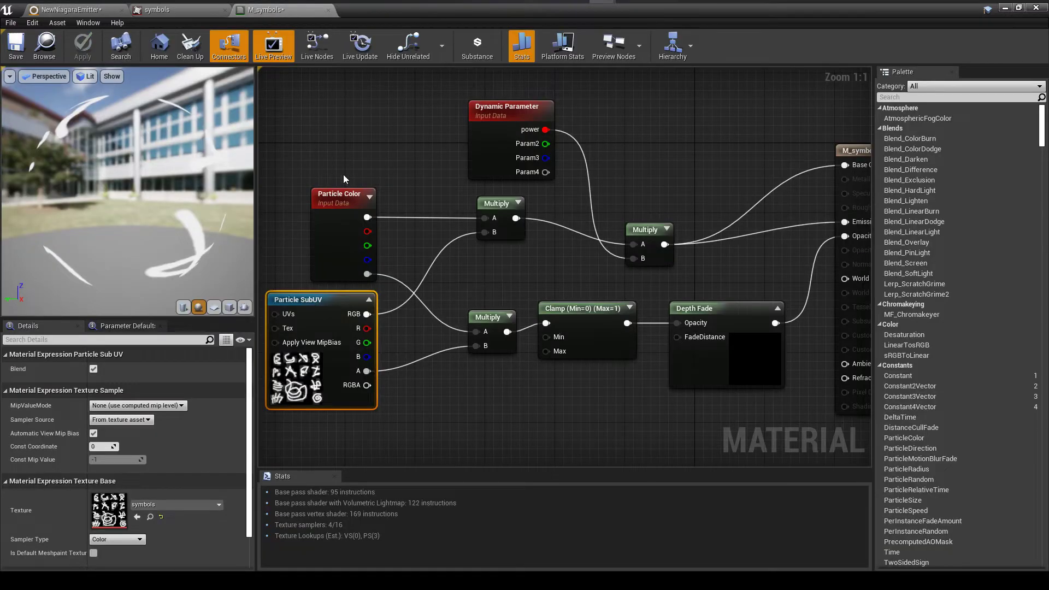
# Step: Follow the Dynamic Parameter node to the M_symbols output, then return to the emitter
pyautogui.click(496, 153)
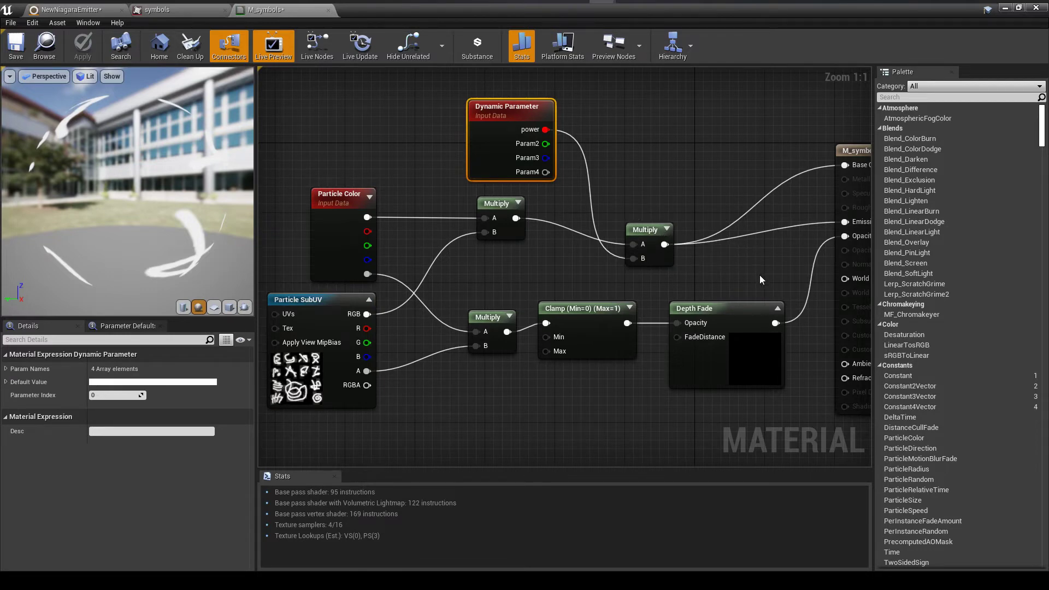
pyautogui.moveTo(760, 275); pyautogui.dragTo(688, 276, button='right')
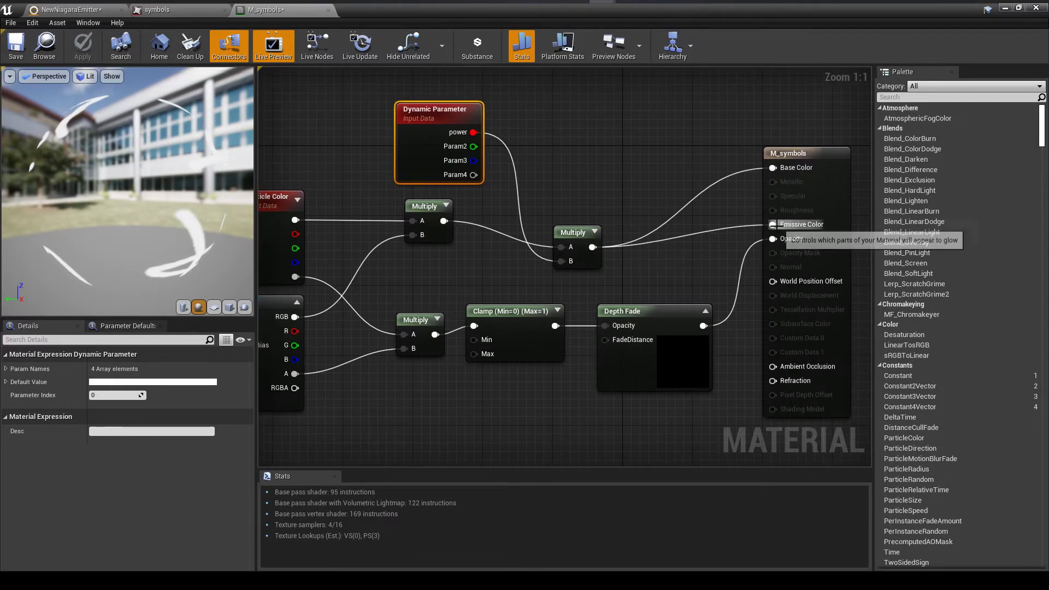
pyautogui.click(178, 12)
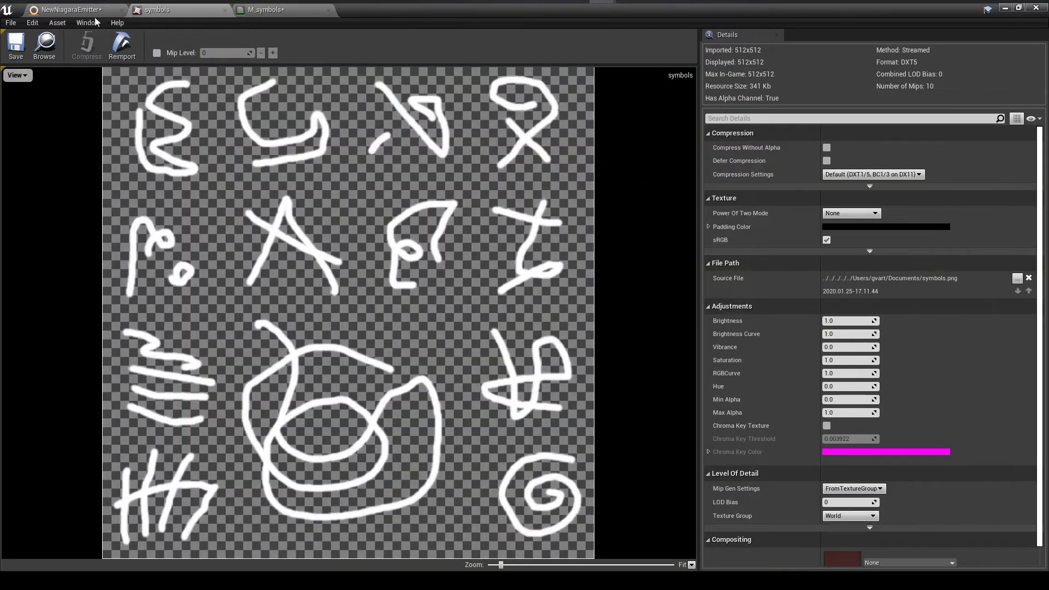
pyautogui.click(71, 10)
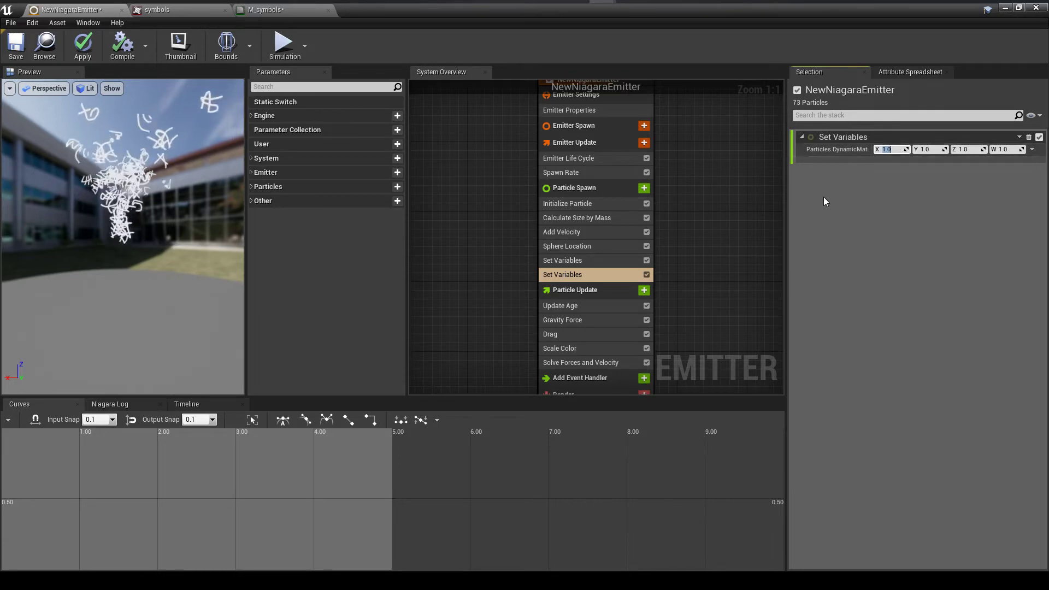
pyautogui.write('100')
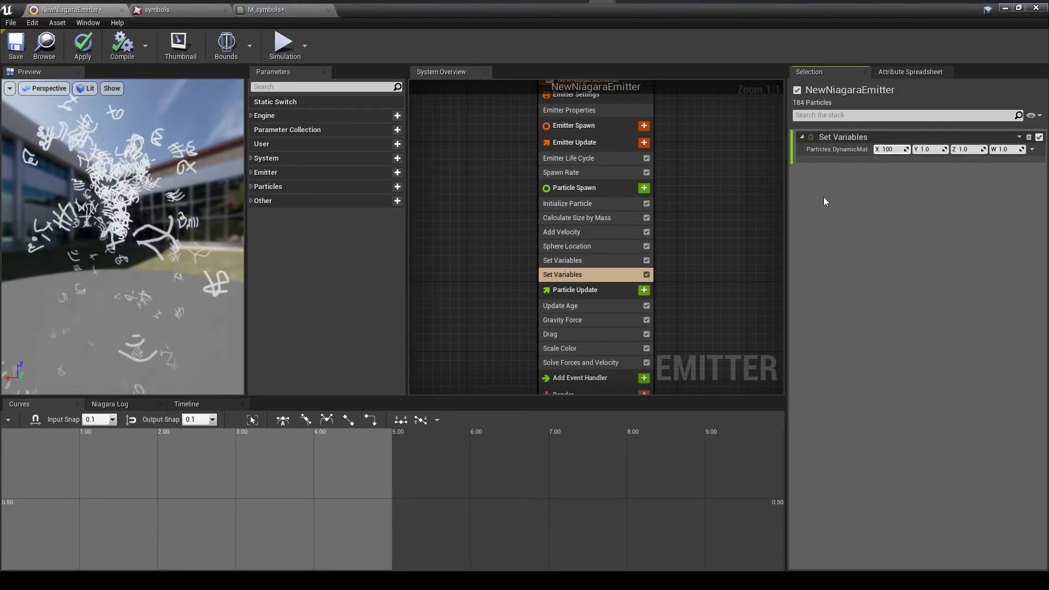
pyautogui.press('Return')
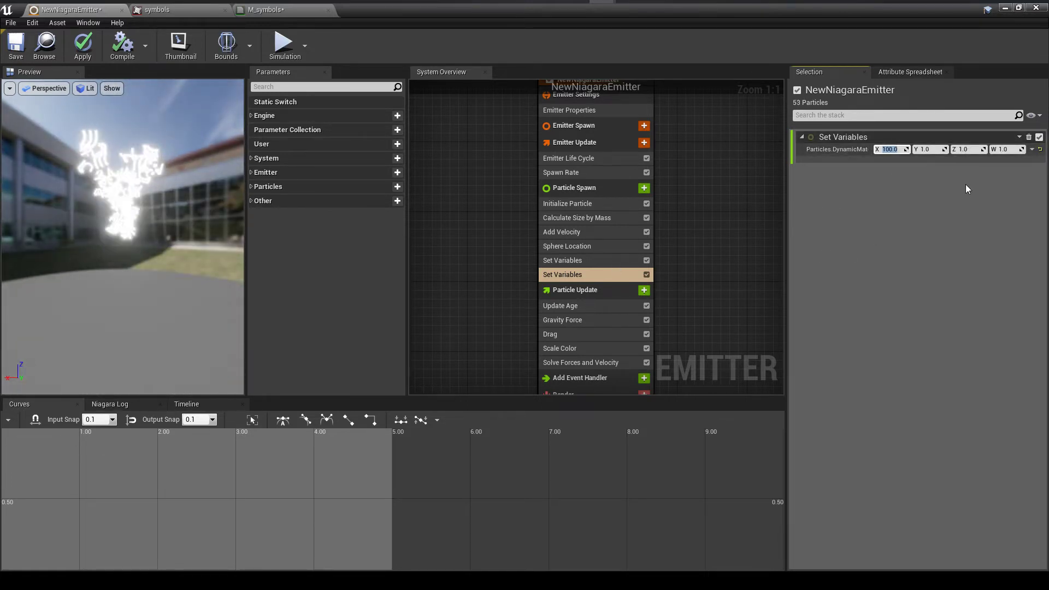
pyautogui.click(1040, 150)
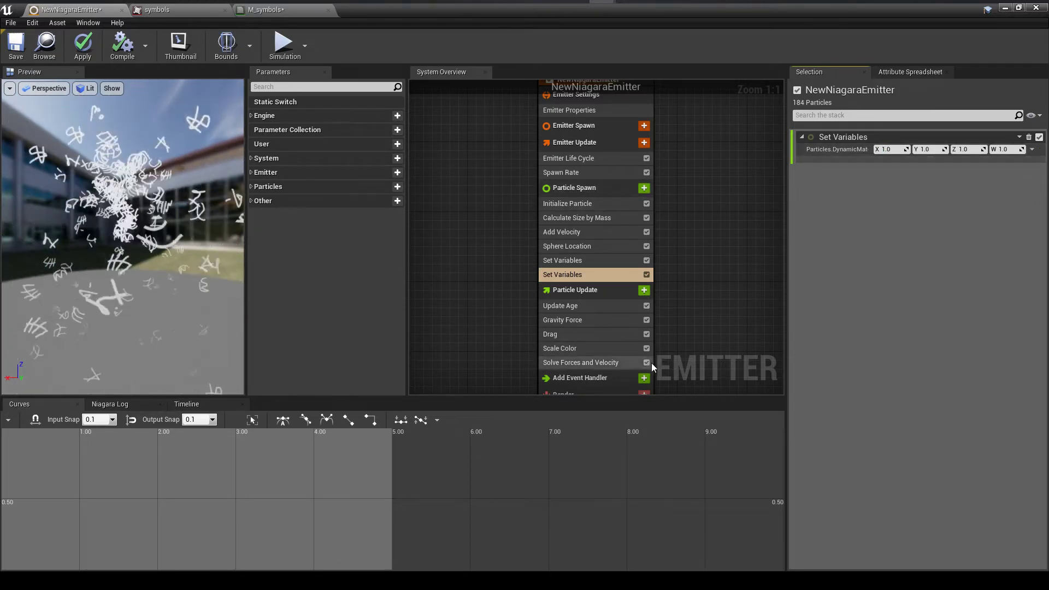
pyautogui.click(645, 290)
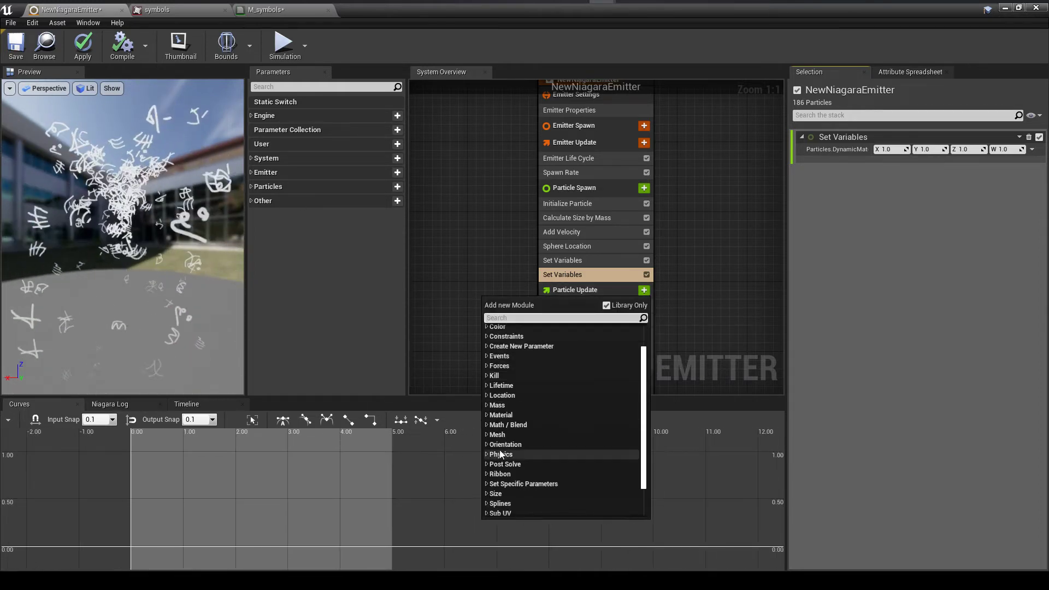
# Step: Add a Set Variables module for Particles.Dynamic Material Parameter to Particle Update
pyautogui.scroll(-3, 519, 460)
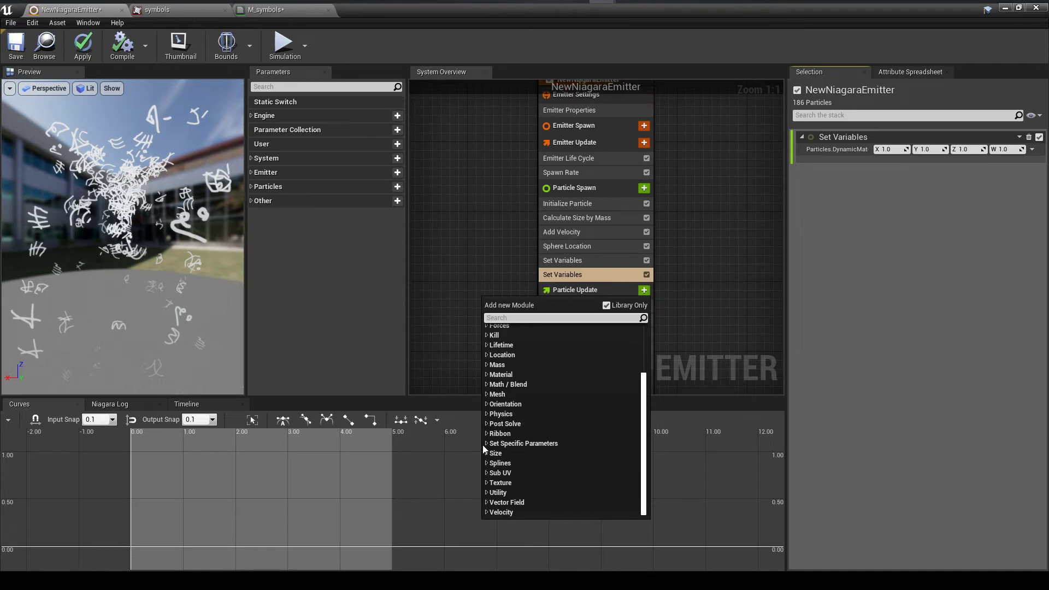
pyautogui.click(485, 444)
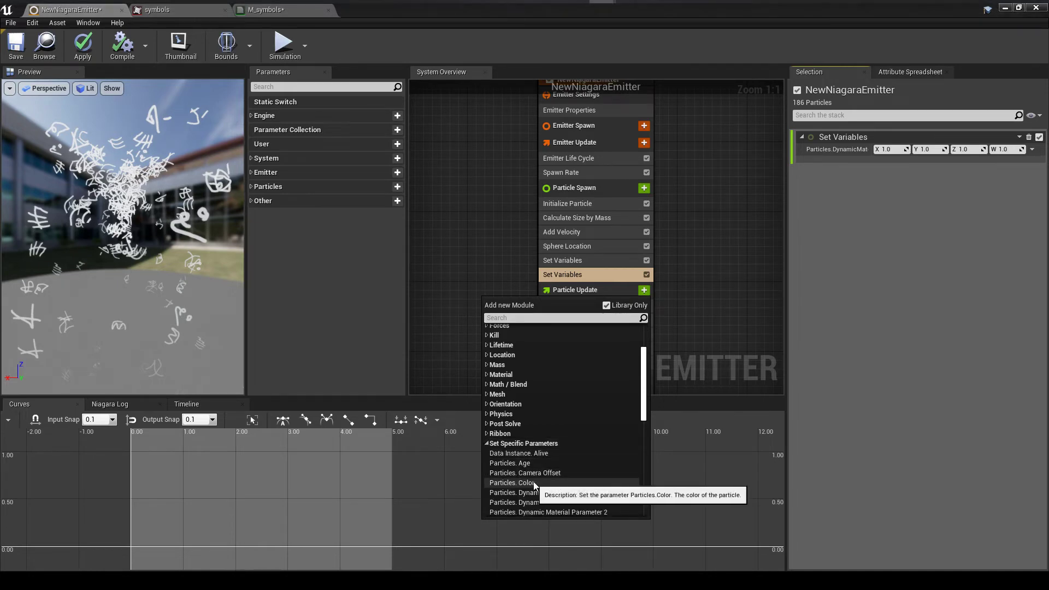
pyautogui.click(586, 494)
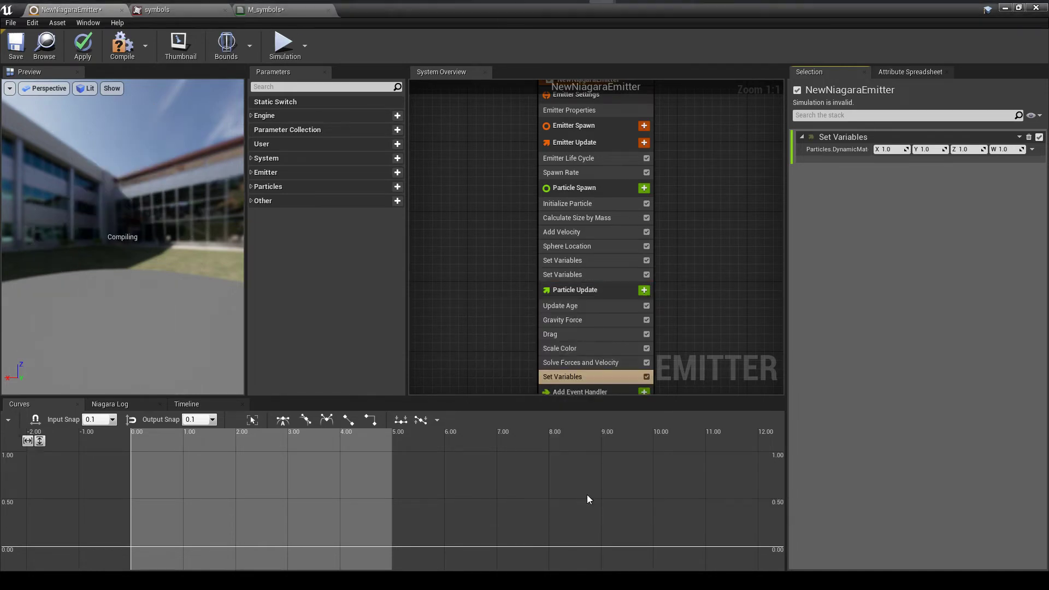
# Step: Drive the Dynamic Material Parameter with Vector 4 From Curve over NormalizedAge and show its curve
pyautogui.scroll(-4, 601, 323)
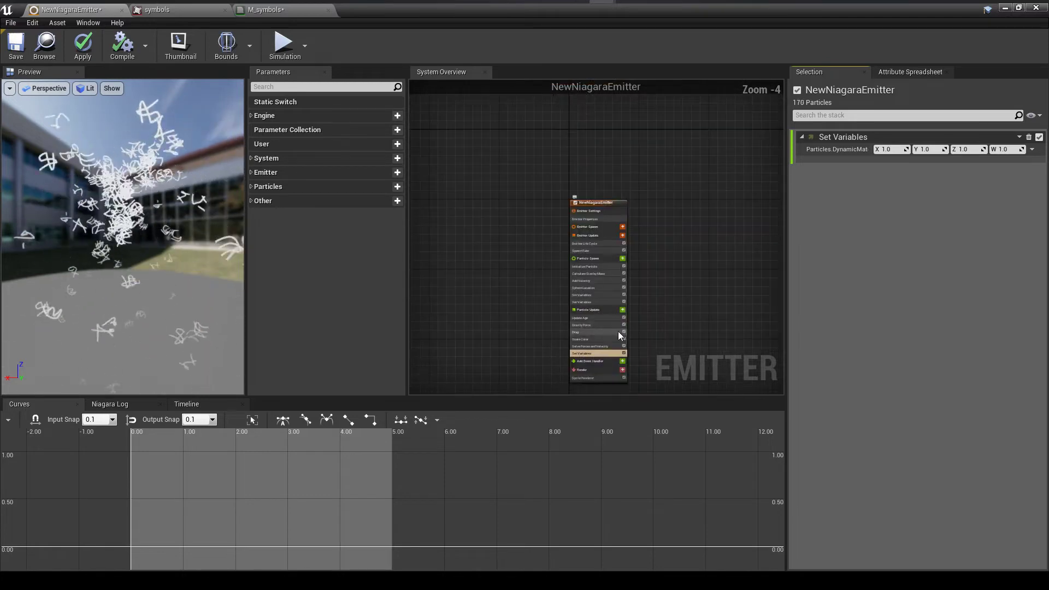
pyautogui.scroll(3, 618, 331)
pyautogui.scroll(1, 644, 331)
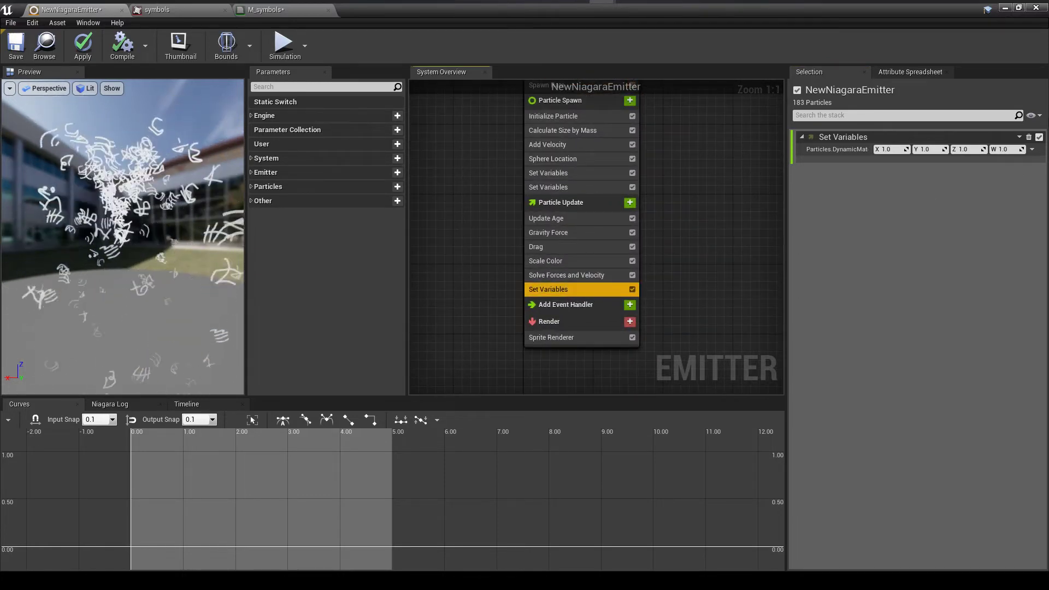
pyautogui.click(1032, 150)
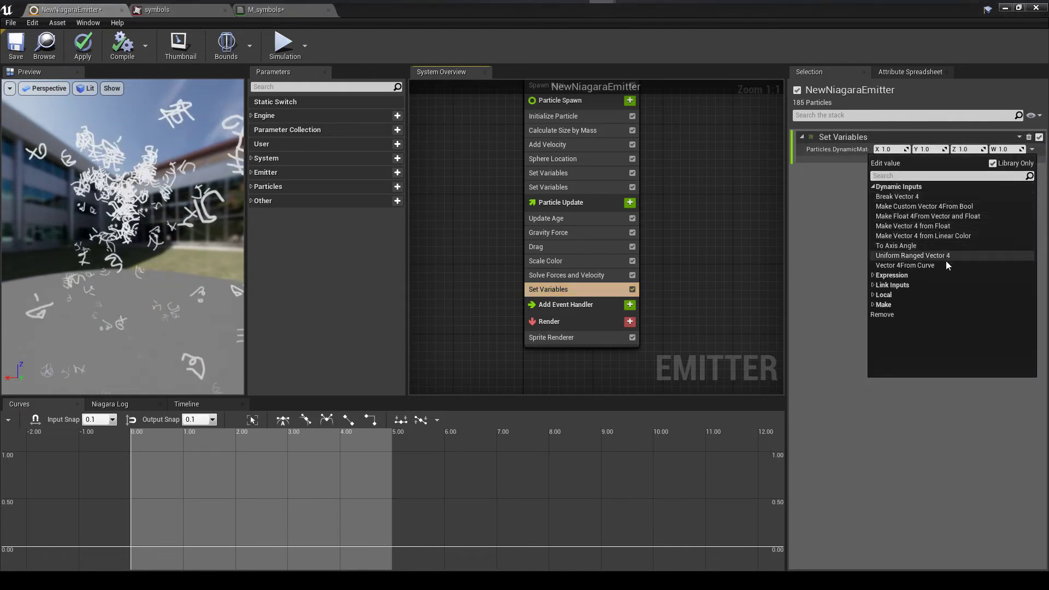
pyautogui.click(947, 266)
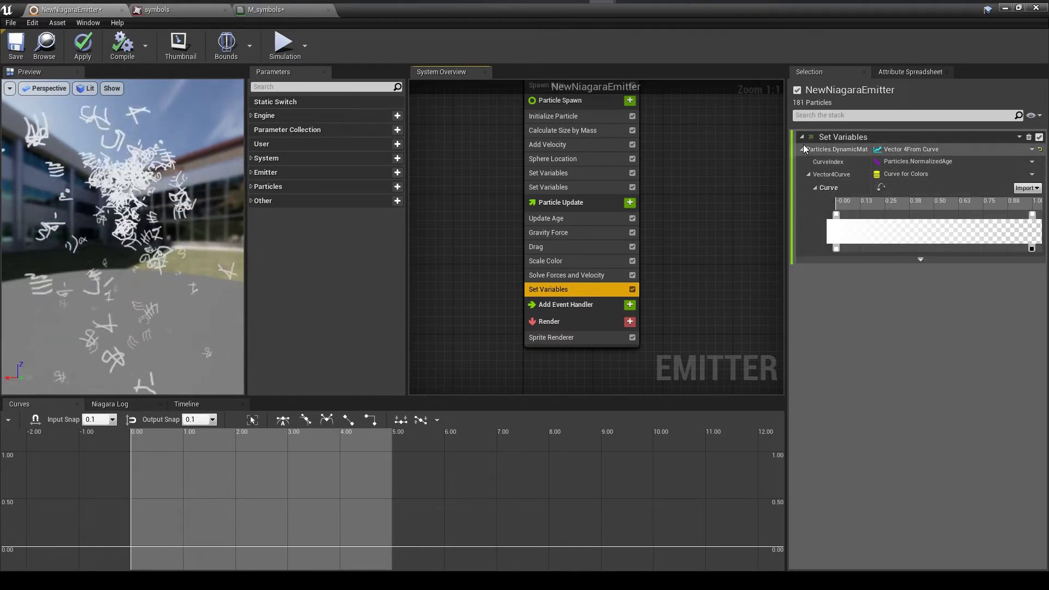
pyautogui.click(881, 188)
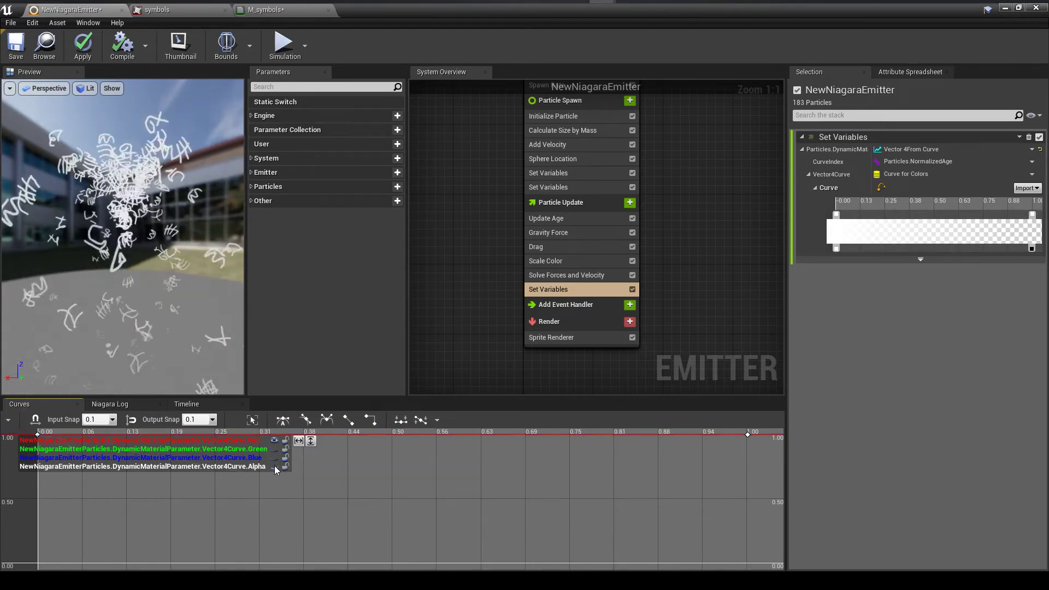
# Step: Set the dynamic material curve's first key to time 0
pyautogui.scroll(-3, 264, 493)
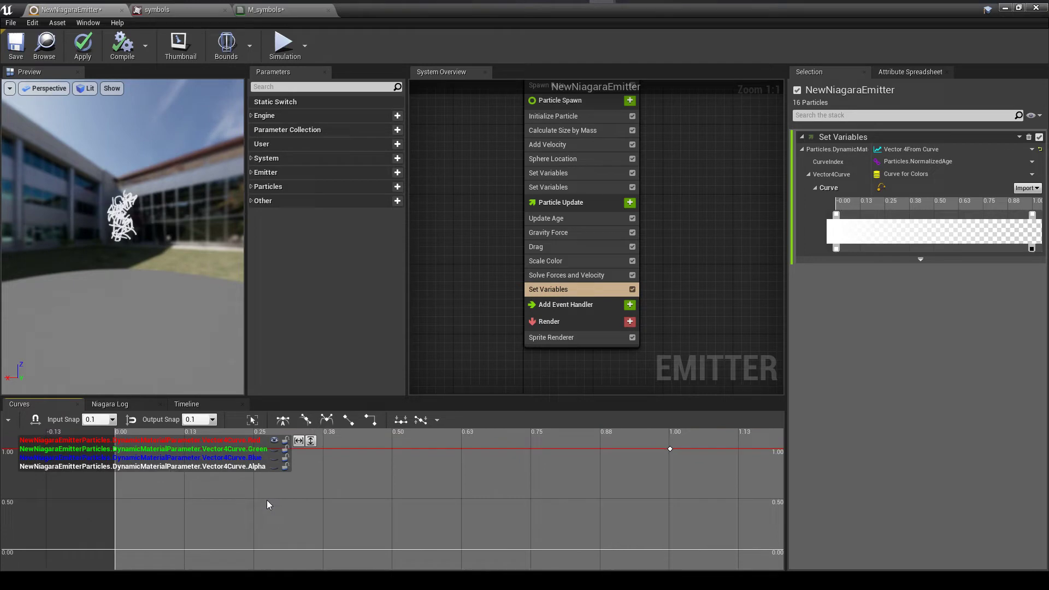
pyautogui.scroll(-2, 586, 507)
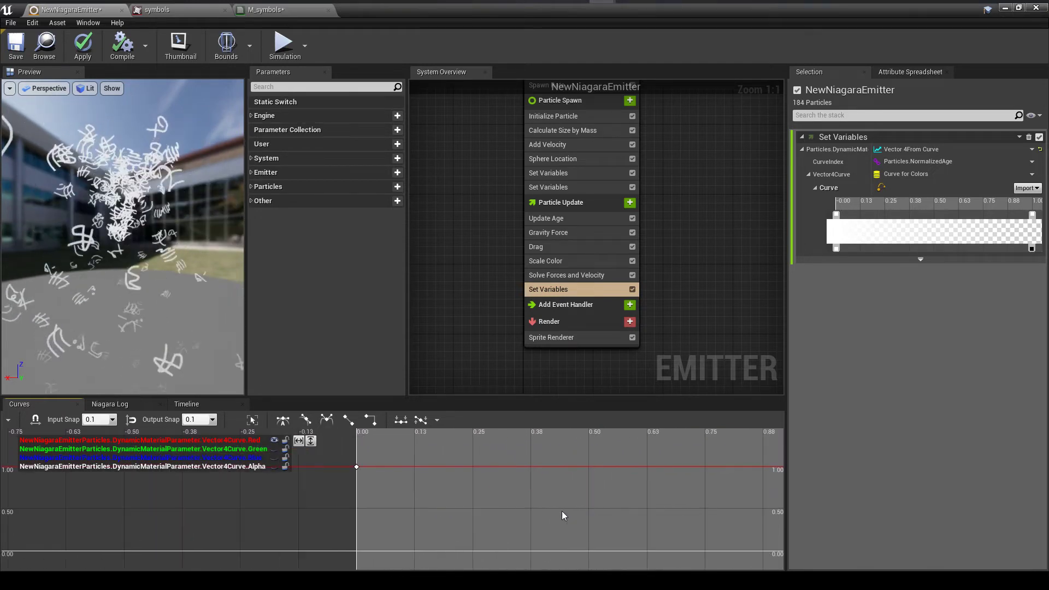
pyautogui.scroll(-1, 503, 499)
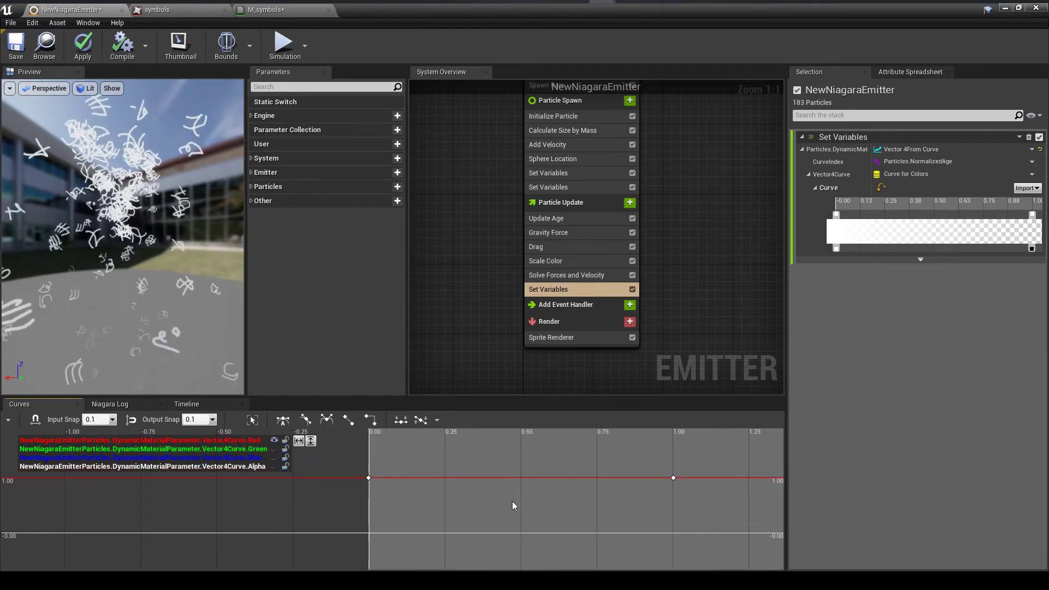
pyautogui.scroll(-1, 512, 500)
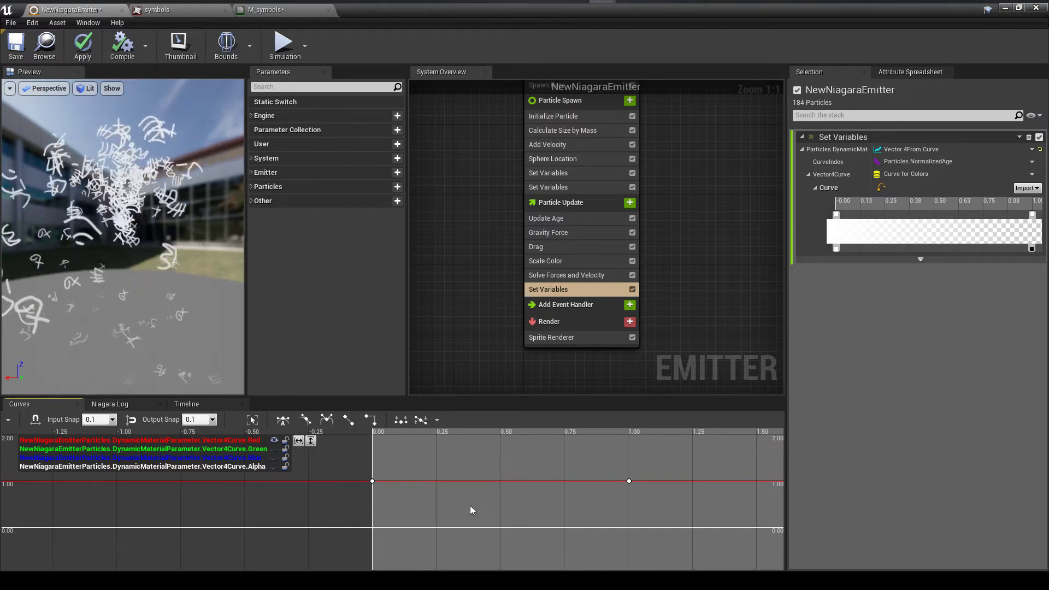
pyautogui.click(372, 481)
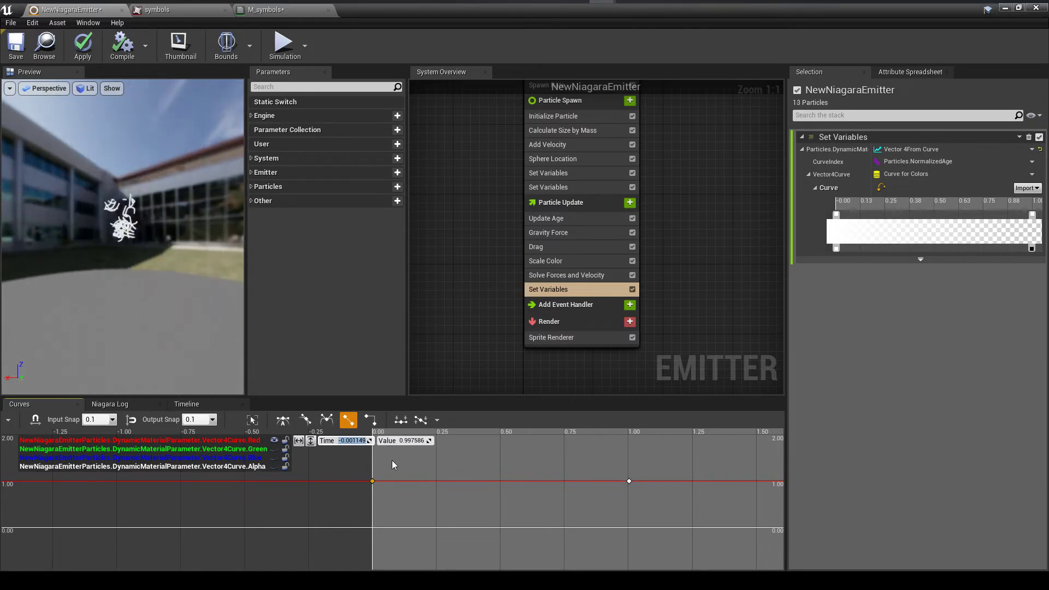
pyautogui.write('0')
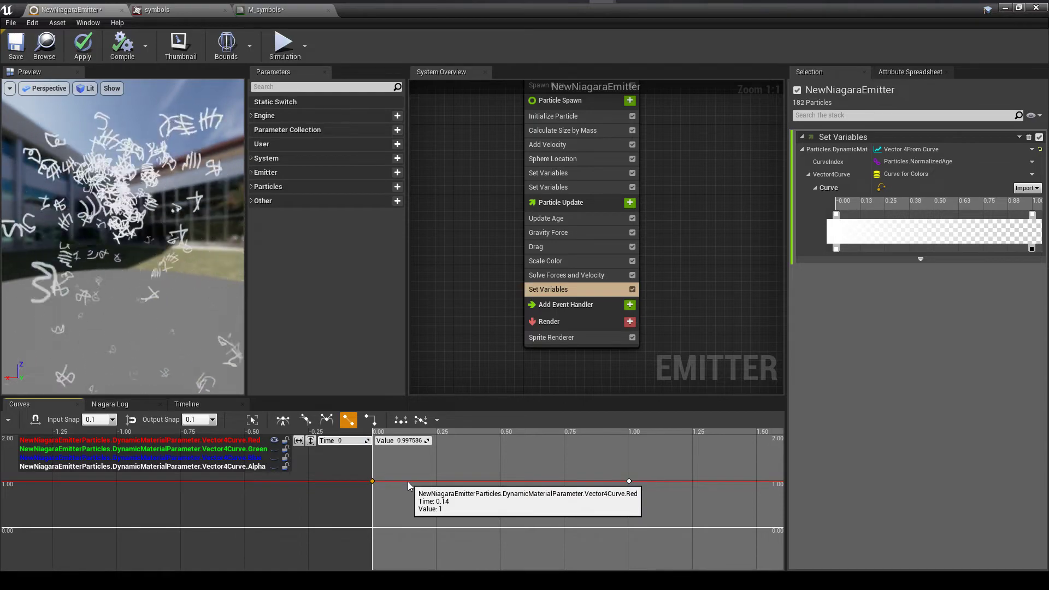
pyautogui.press('Tab')
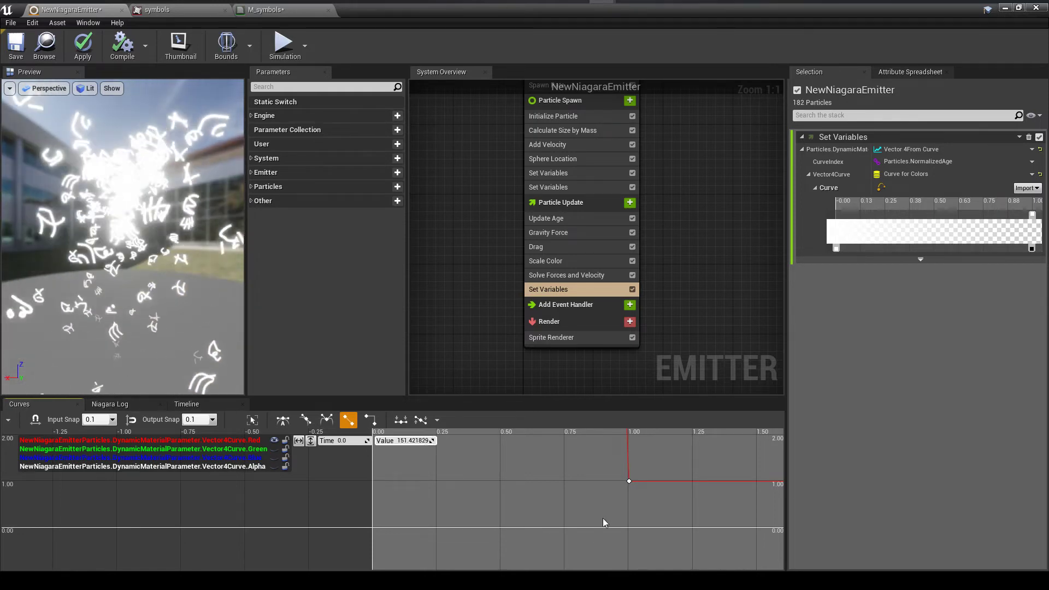
# Step: Set the curve key at time 1.00 to value 0.0
pyautogui.click(628, 480)
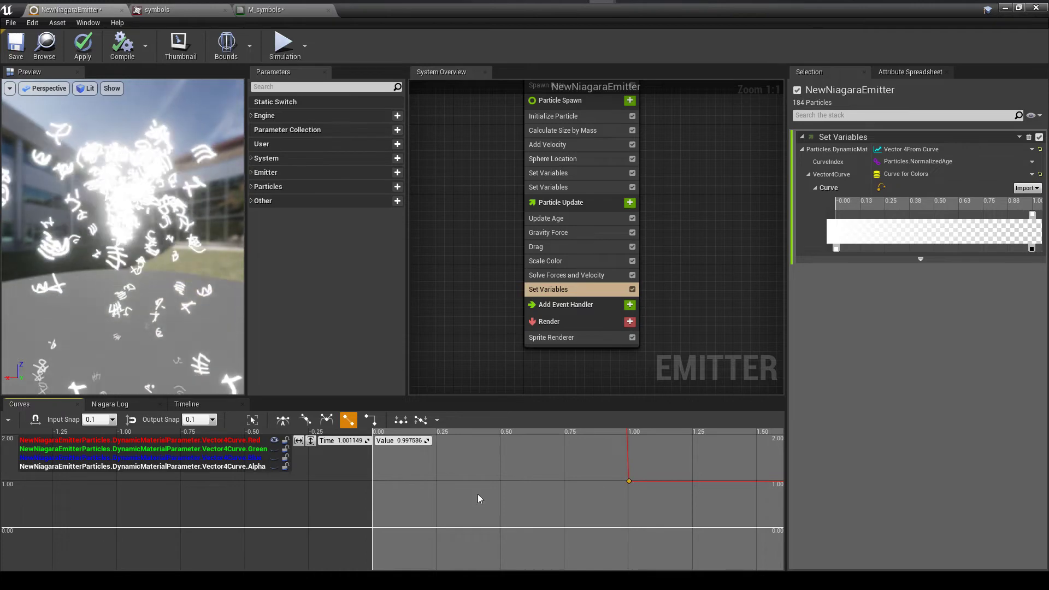
pyautogui.click(407, 440)
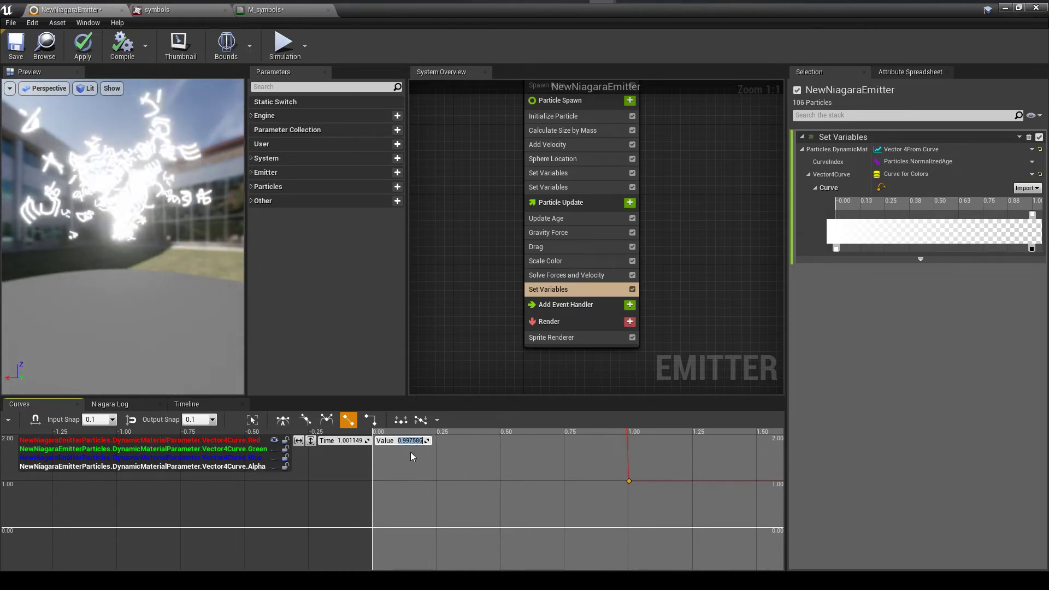
pyautogui.write('0.0')
pyautogui.press('Return')
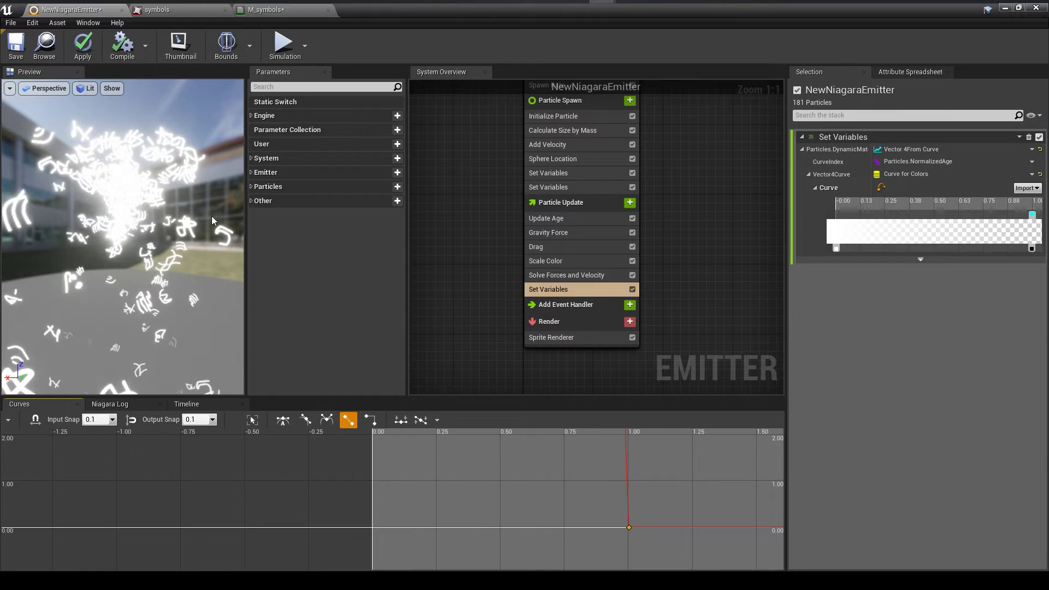
pyautogui.click(561, 188)
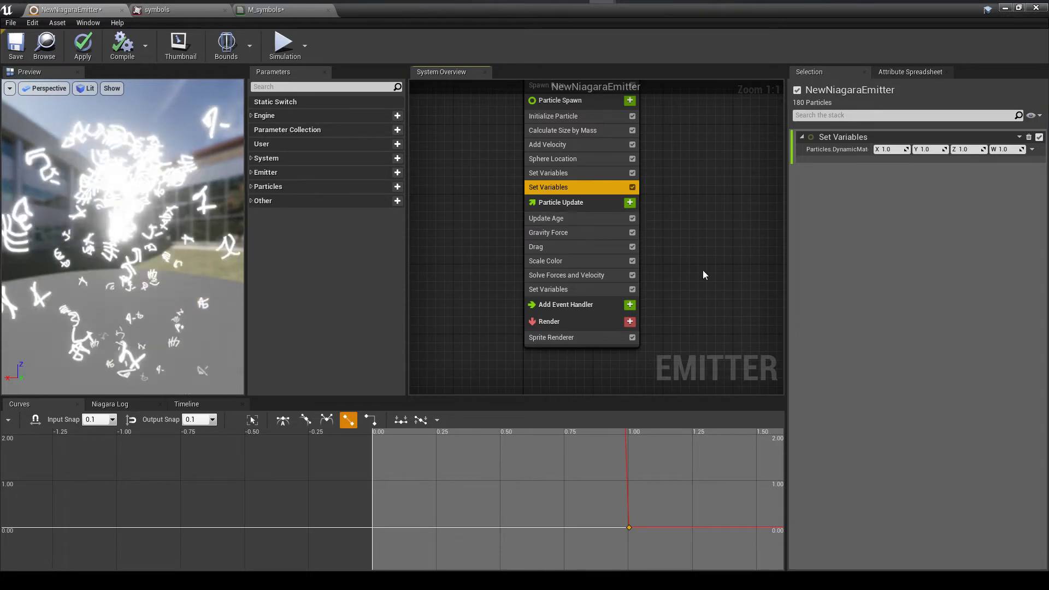
# Step: Set the Initialize Particle lifetime range to 0.870545–2.024246 seconds
pyautogui.moveTo(663, 146); pyautogui.dragTo(601, 227, button='right')
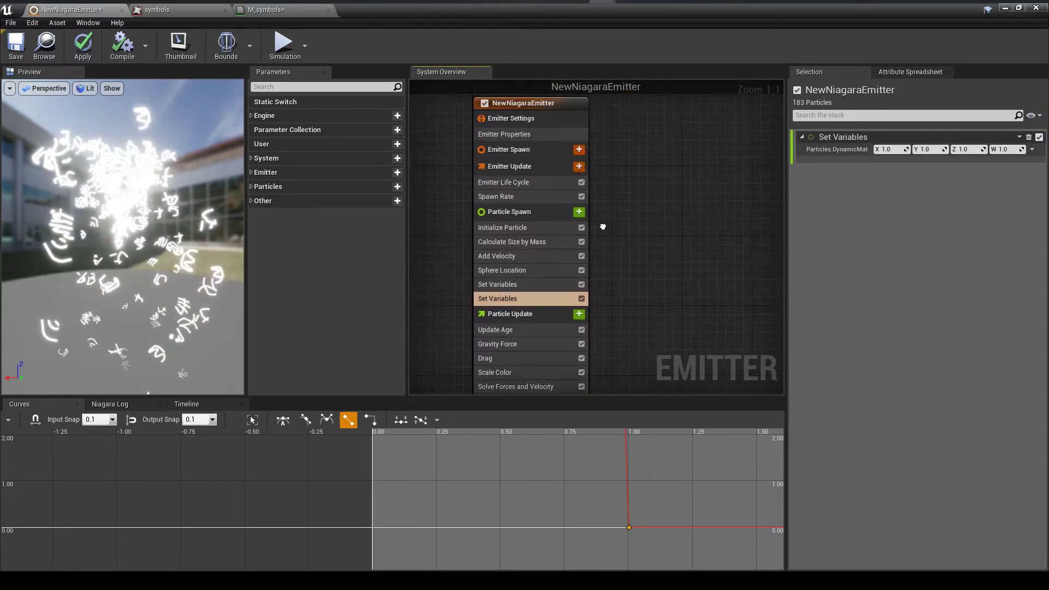
pyautogui.click(555, 232)
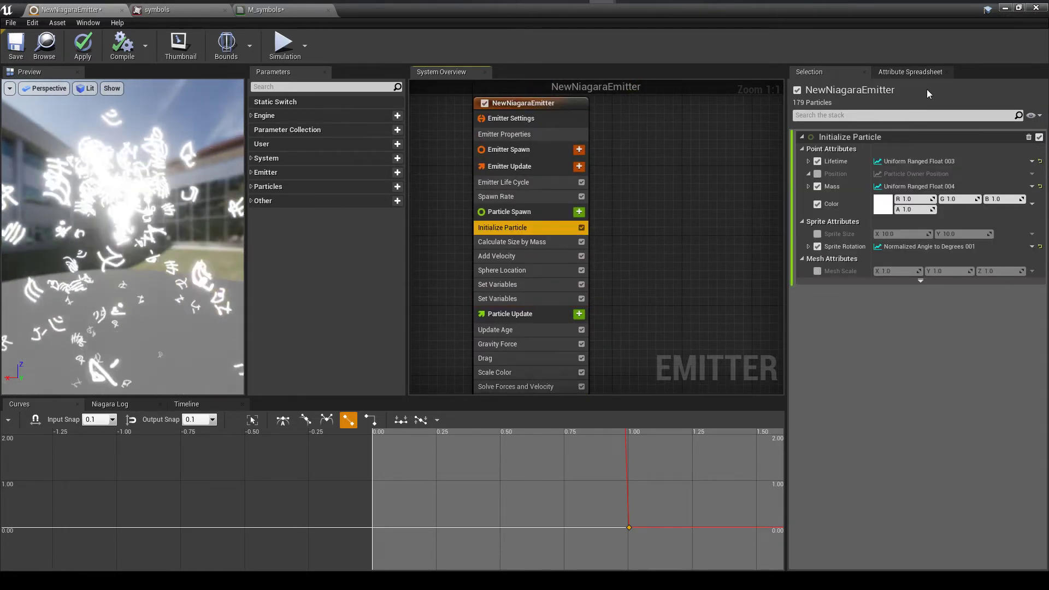
pyautogui.click(808, 161)
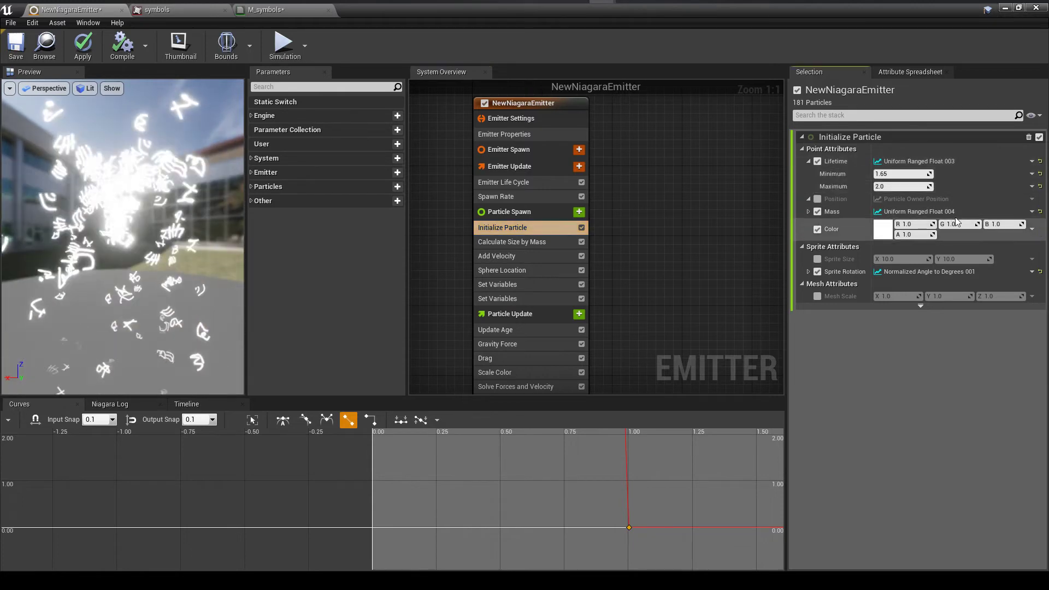
pyautogui.moveTo(912, 175); pyautogui.dragTo(902, 175)
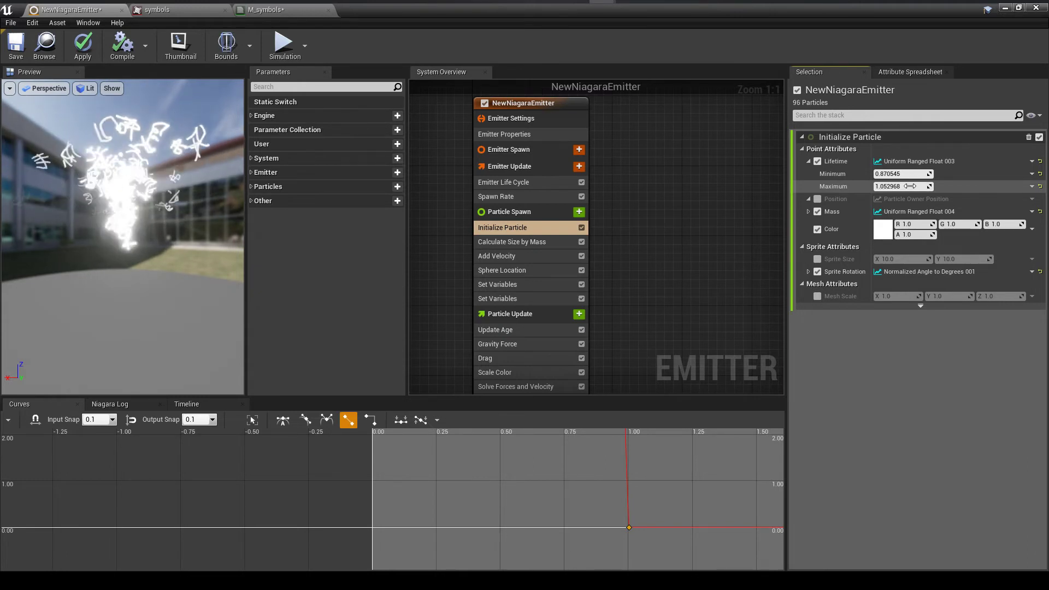
pyautogui.moveTo(909, 186)
pyautogui.mouseDown()
pyautogui.moveTo(945, 186)
pyautogui.moveTo(912, 186)
pyautogui.mouseUp()
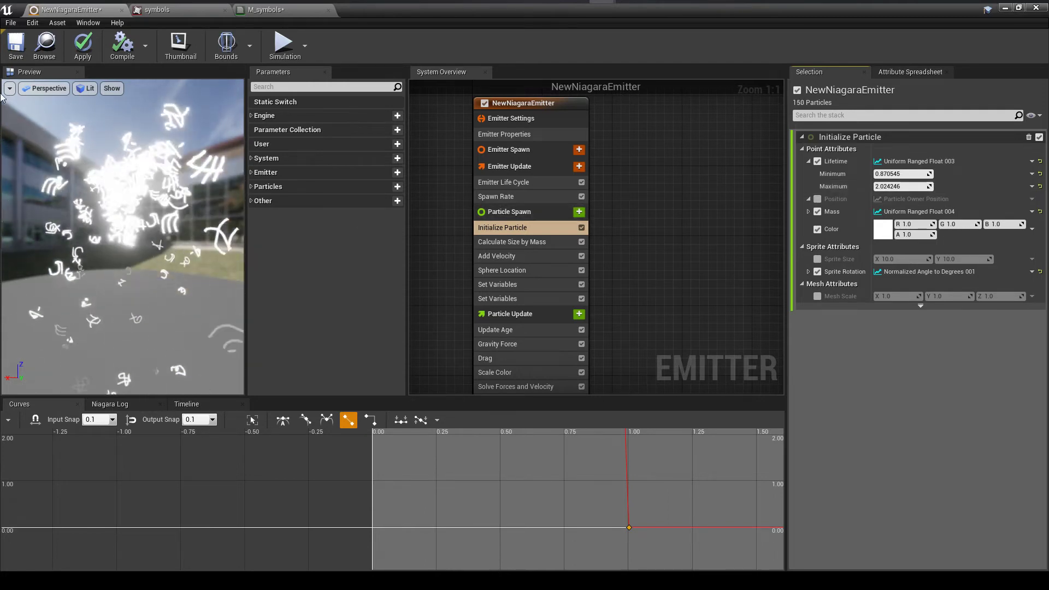
# Step: Apply the emitter and orbit the preview to check the fading symbols
pyautogui.click(83, 48)
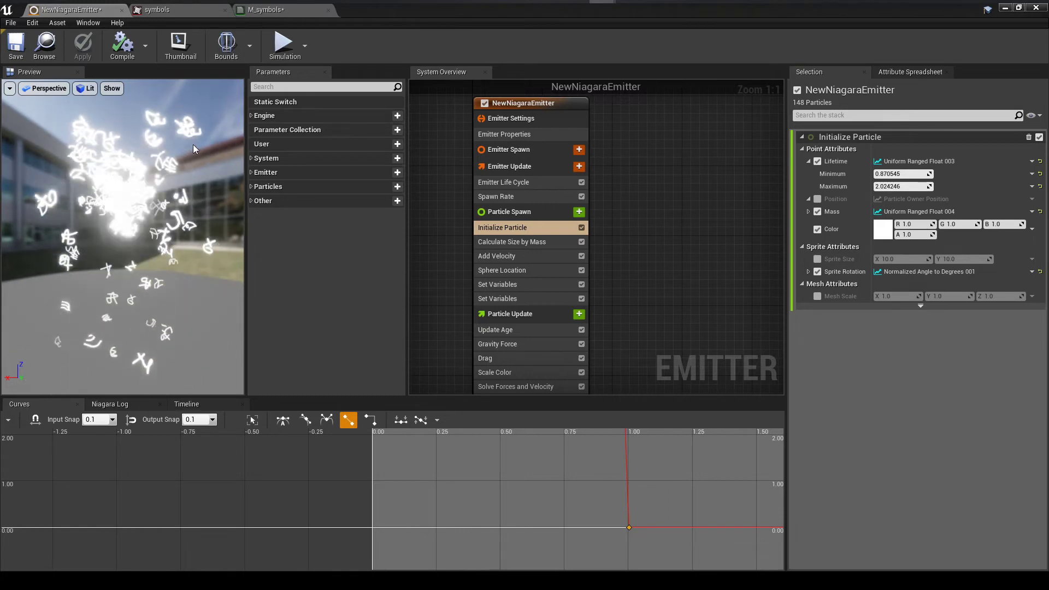
pyautogui.moveTo(175, 171); pyautogui.dragTo(142, 192)
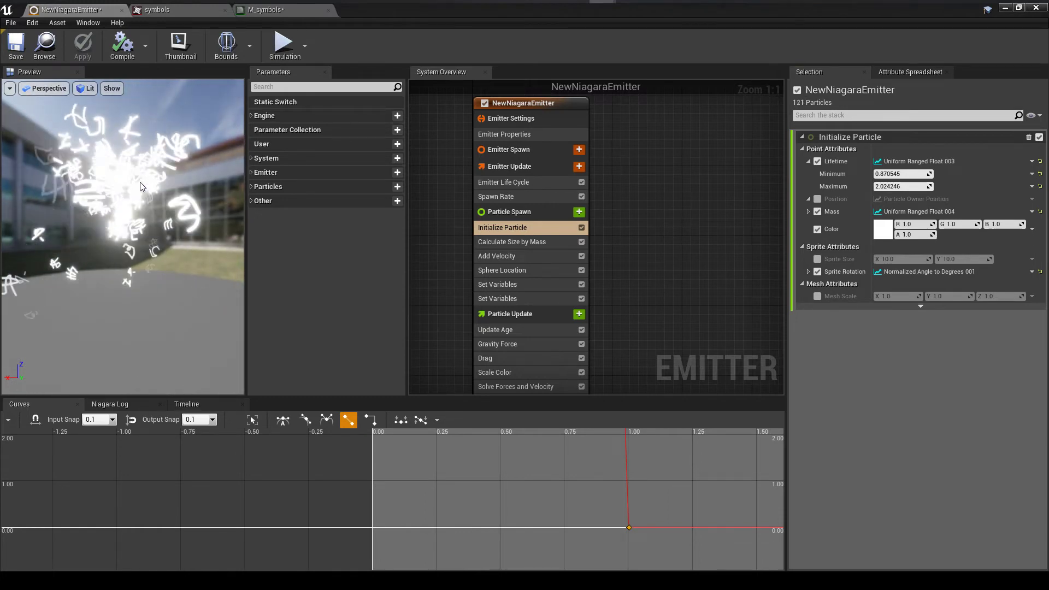
pyautogui.moveTo(140, 185); pyautogui.dragTo(140, 181)
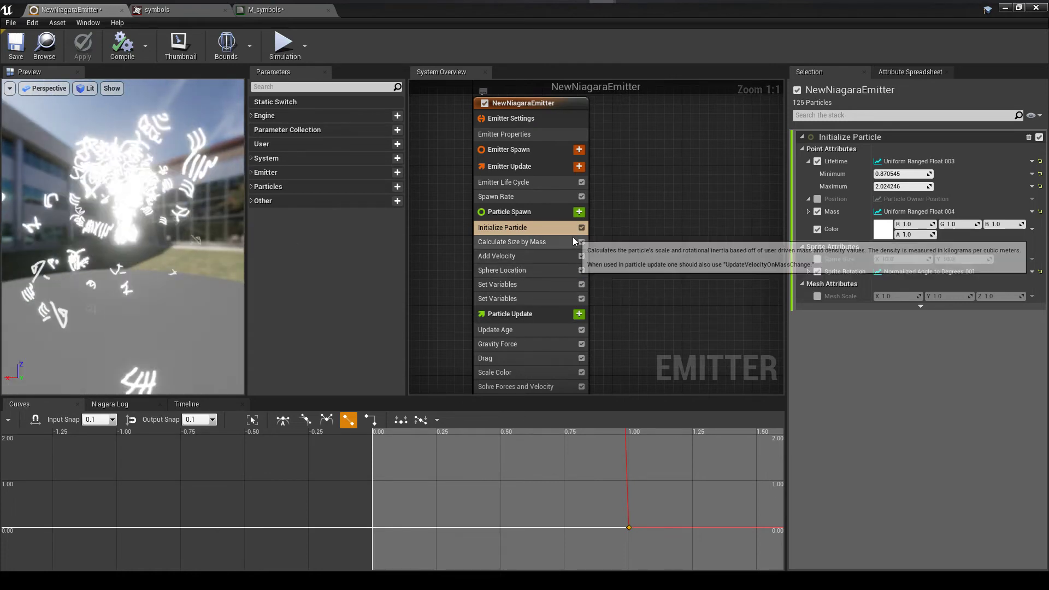
# Step: Add a Color module to Particle Spawn, then delete the separate Color module
pyautogui.click(581, 213)
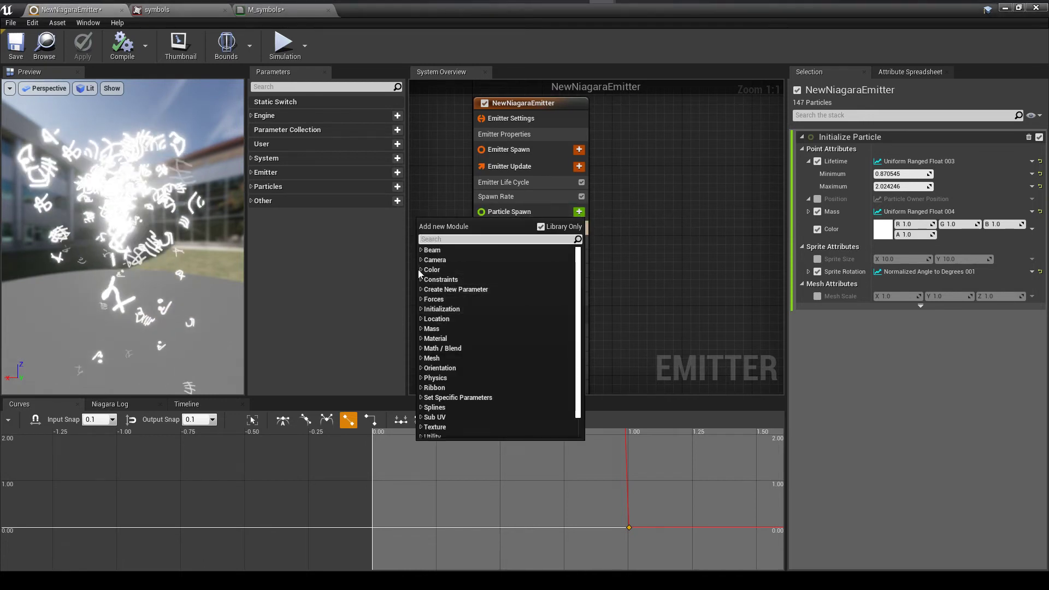
pyautogui.scroll(-2, 416, 384)
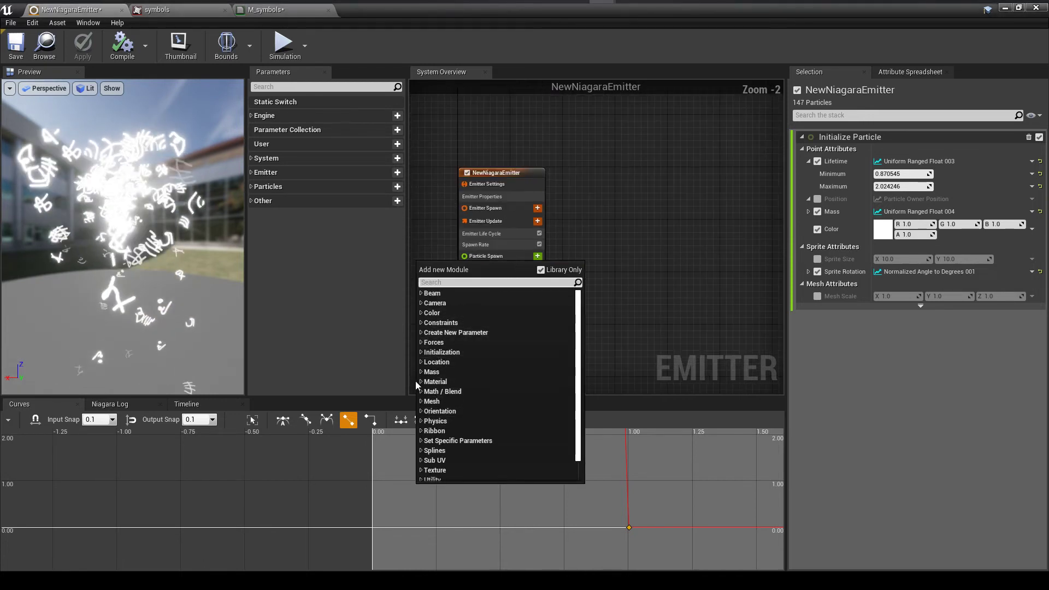
pyautogui.click(421, 312)
pyautogui.click(446, 324)
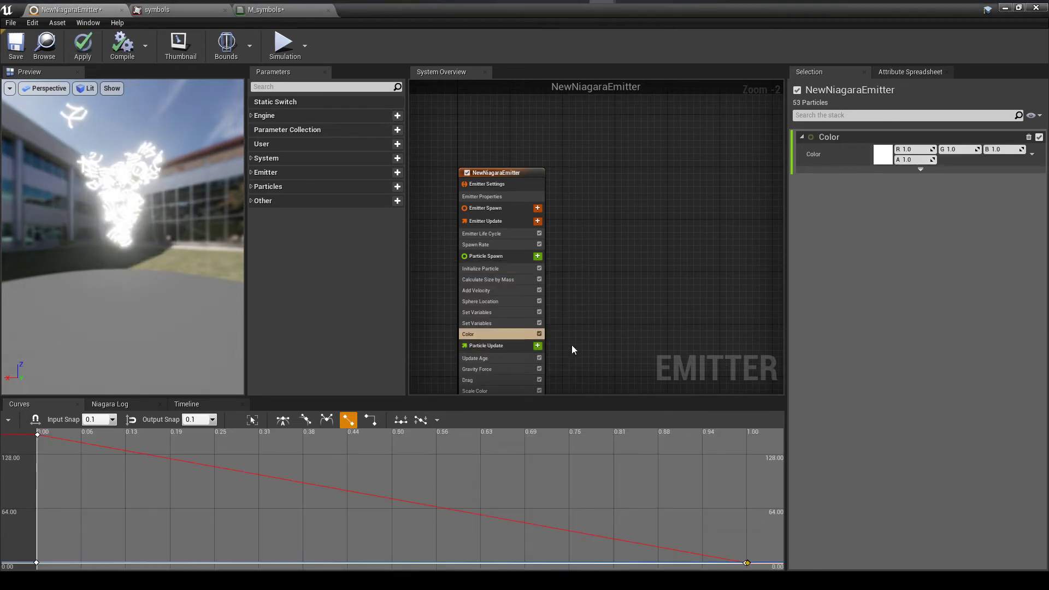
pyautogui.click(484, 270)
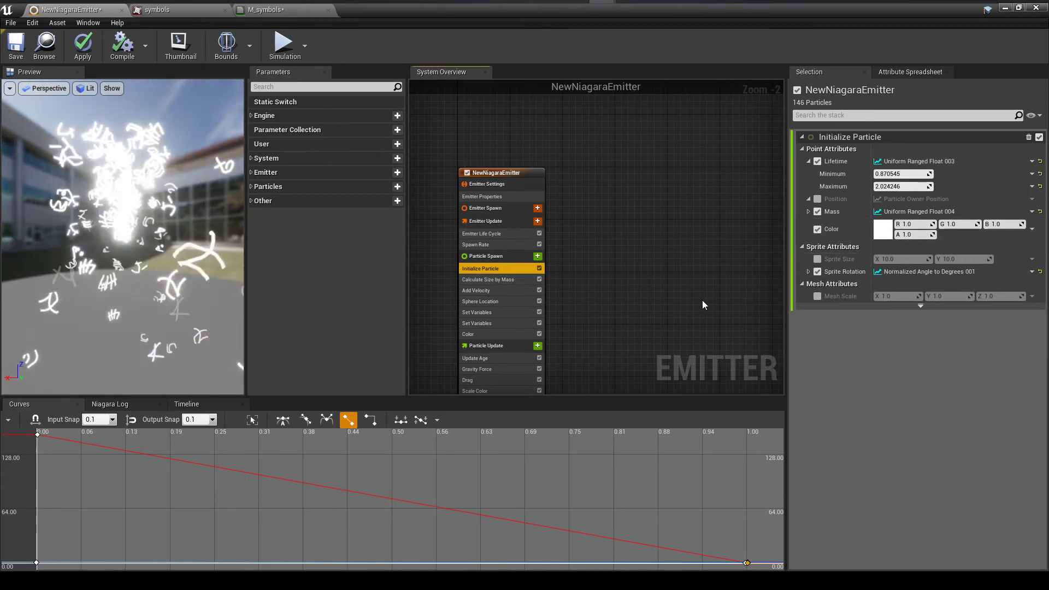
pyautogui.click(499, 335)
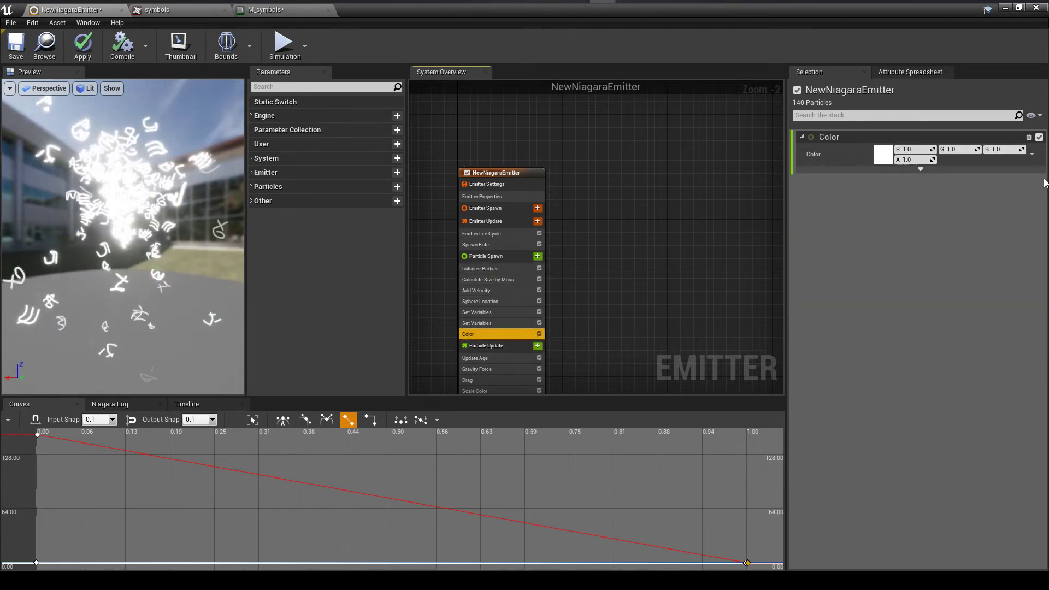
pyautogui.click(1028, 137)
# Step: Set Initialize Particle's colour to full-saturation red
pyautogui.click(483, 269)
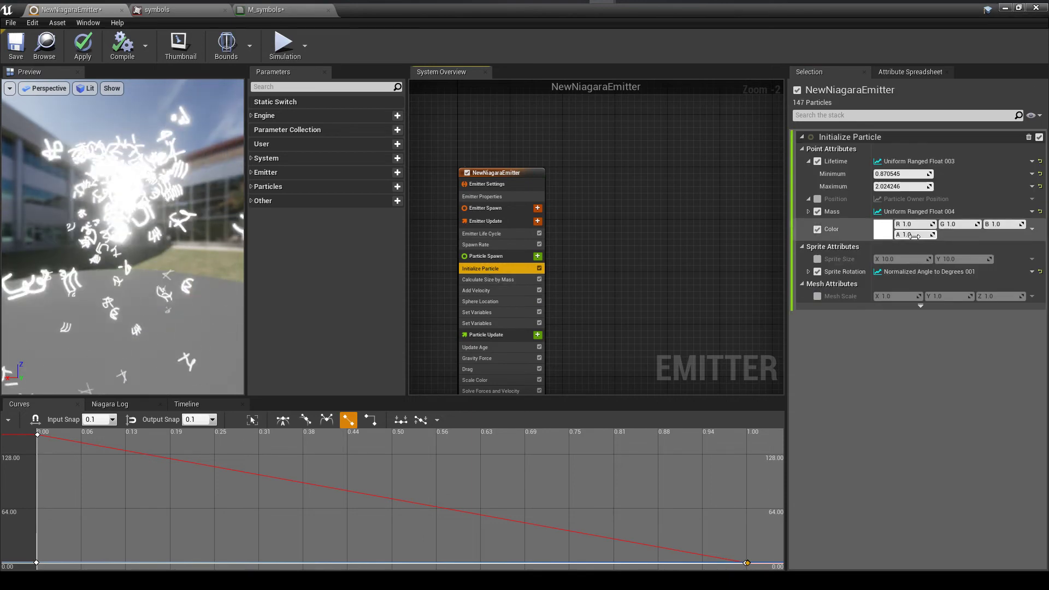
pyautogui.click(1031, 230)
pyautogui.click(883, 228)
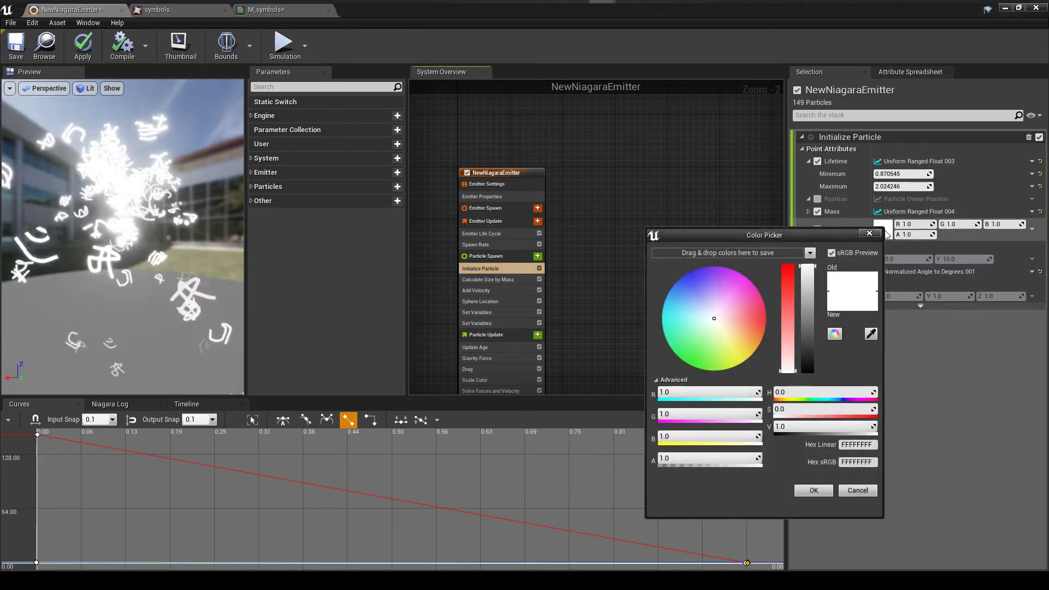
pyautogui.moveTo(787, 366); pyautogui.dragTo(793, 270)
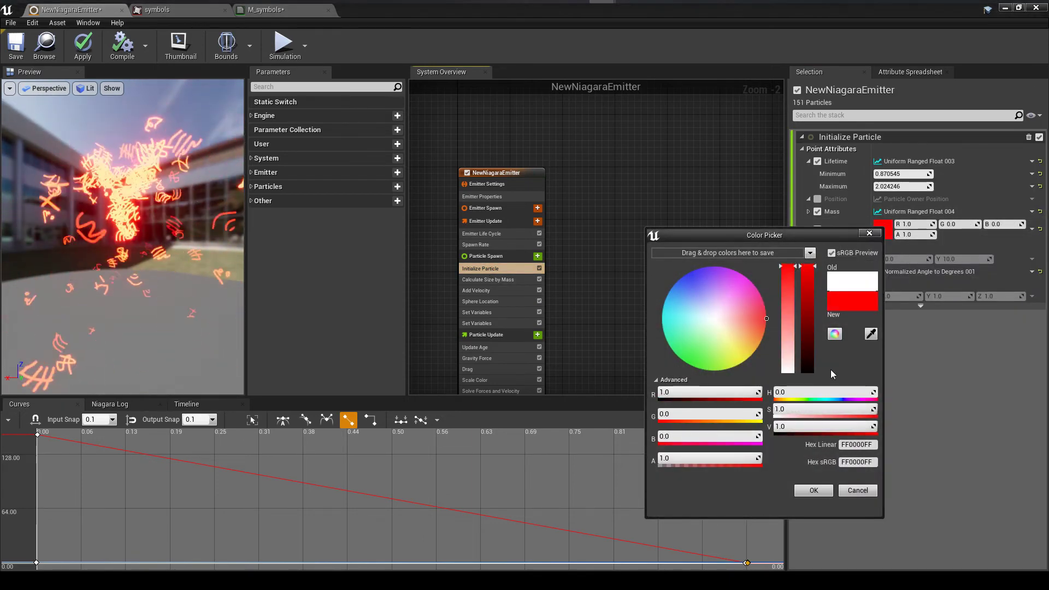
pyautogui.click(814, 490)
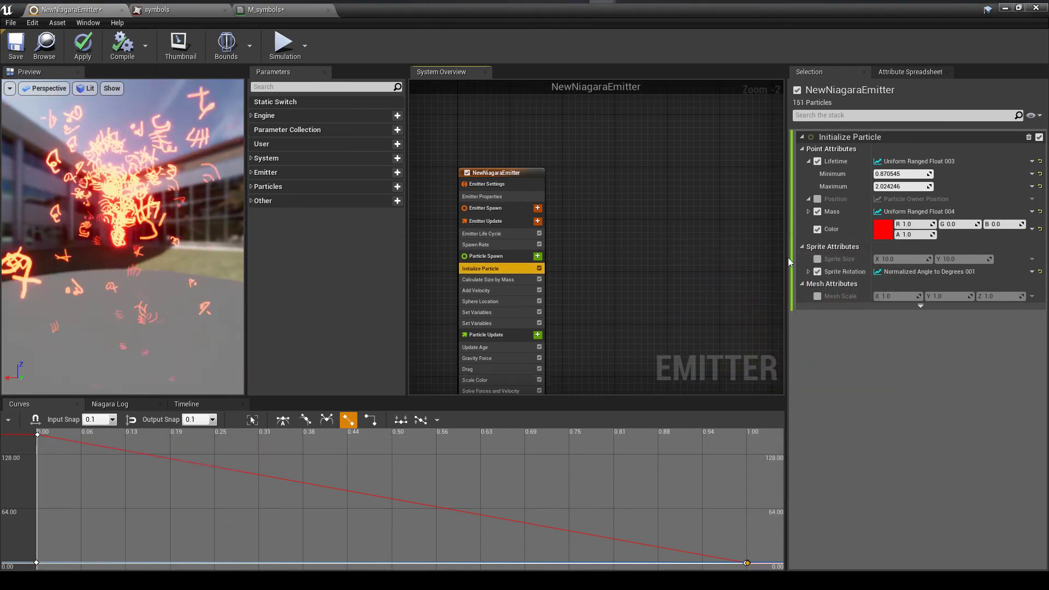
pyautogui.click(500, 323)
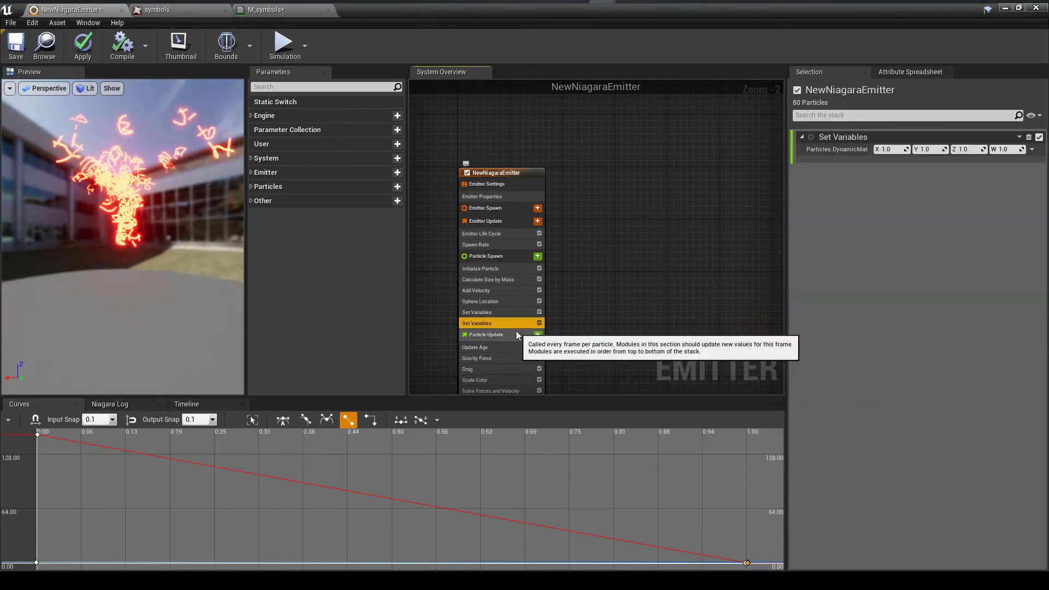
# Step: Raise the Particle Update colour curve's first red key to 582.34 and apply the emitter
pyautogui.scroll(2, 499, 375)
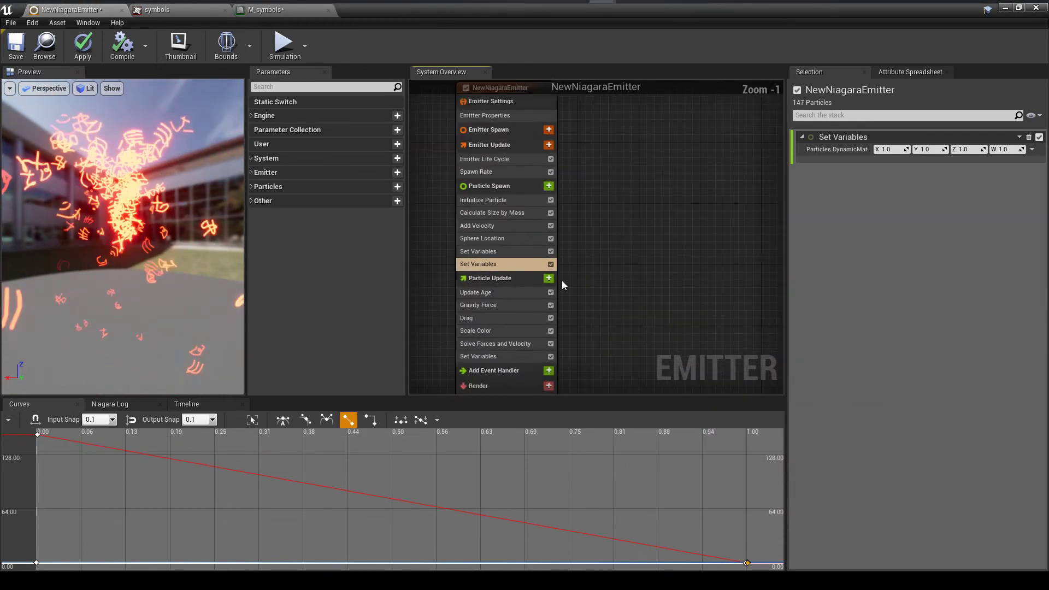
pyautogui.click(503, 357)
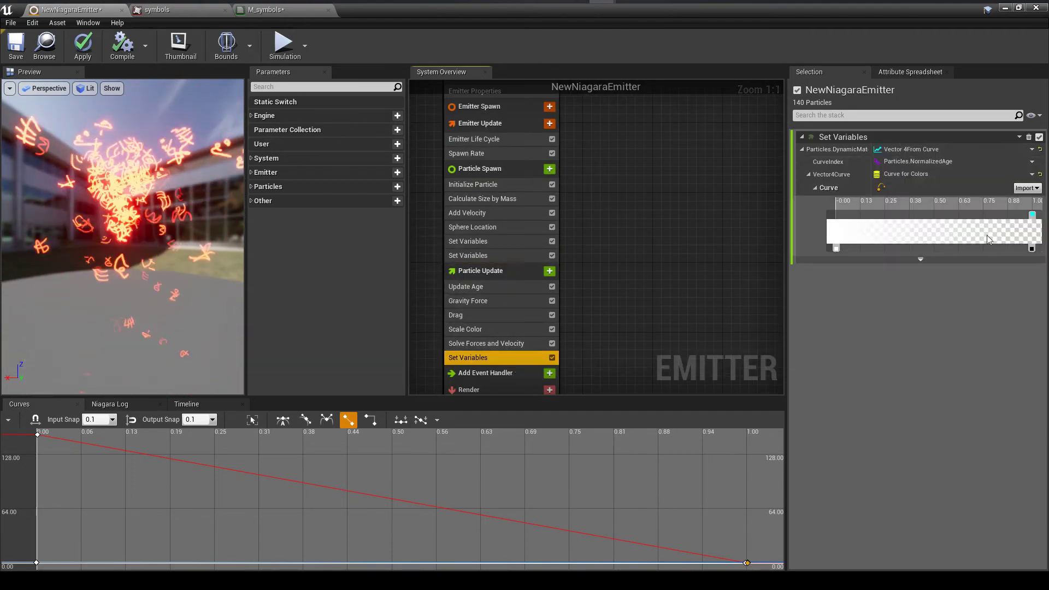
pyautogui.click(808, 260)
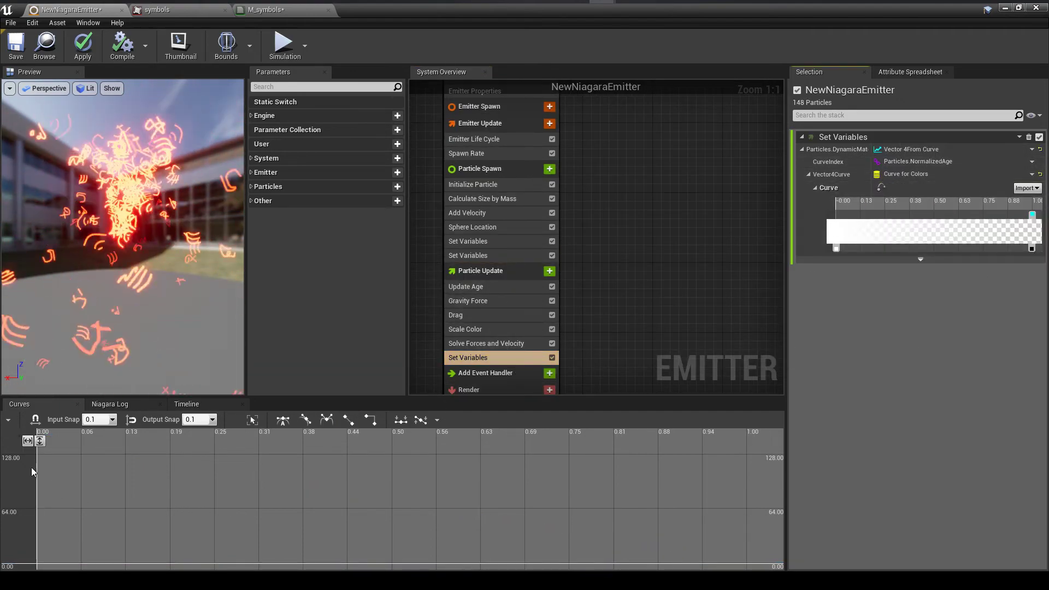
pyautogui.click(881, 188)
pyautogui.click(38, 434)
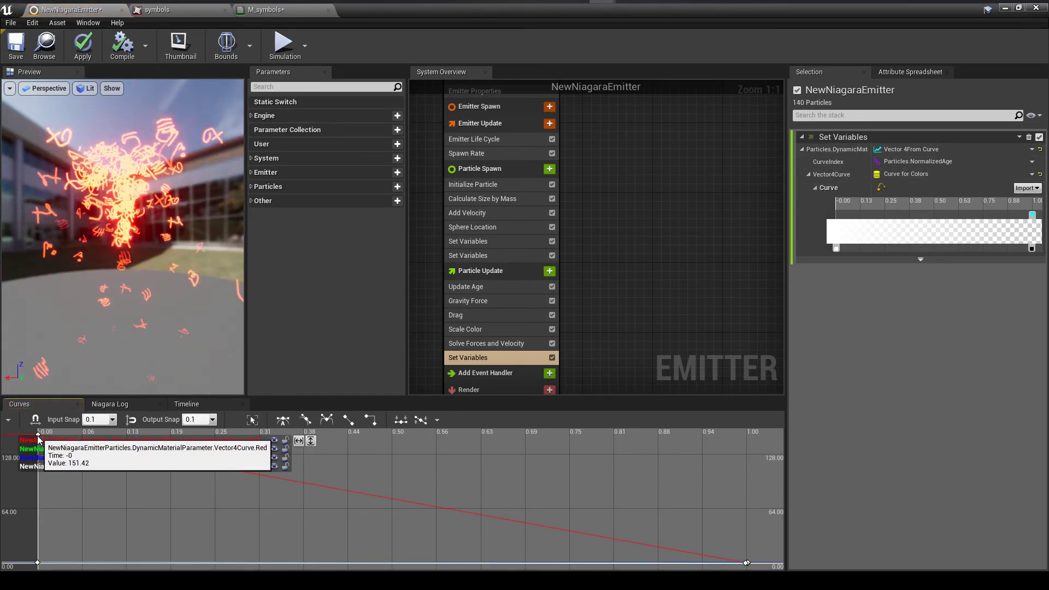
pyautogui.moveTo(405, 440); pyautogui.dragTo(481, 440)
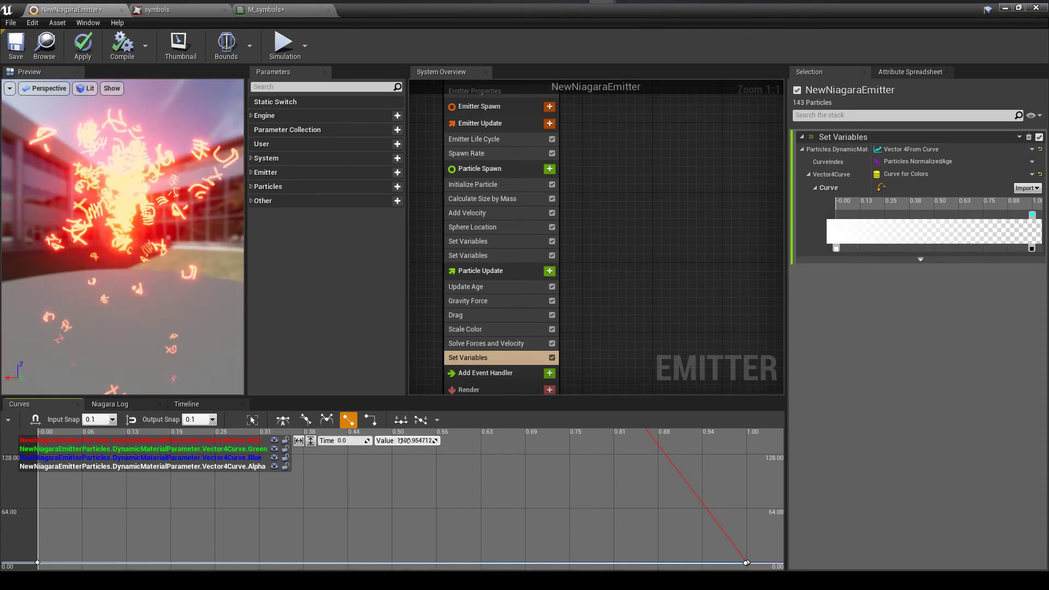
pyautogui.click(83, 44)
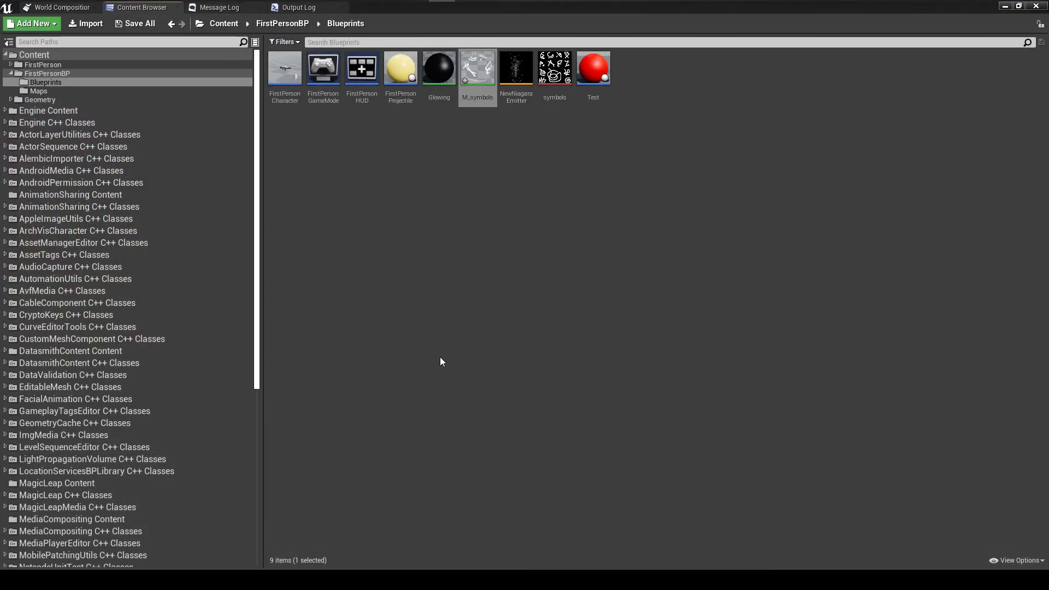
# Step: Create an Actor-based Blueprint named NewBlueprint in the Blueprints folder and open it
pyautogui.rightClick(466, 144)
pyautogui.click(497, 228)
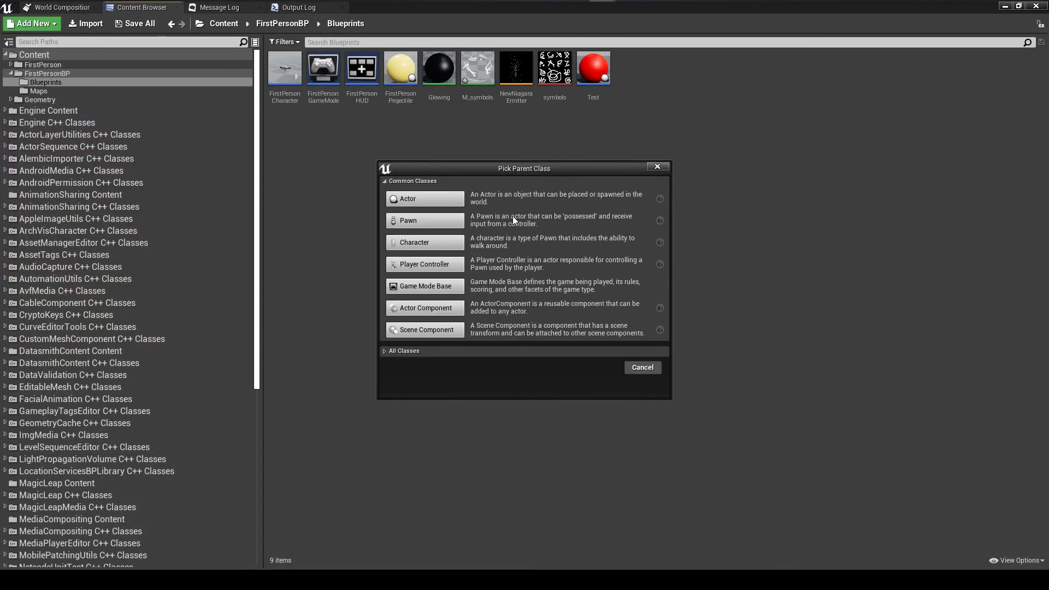
pyautogui.click(458, 197)
pyautogui.press('Return')
pyautogui.doubleClick(516, 69)
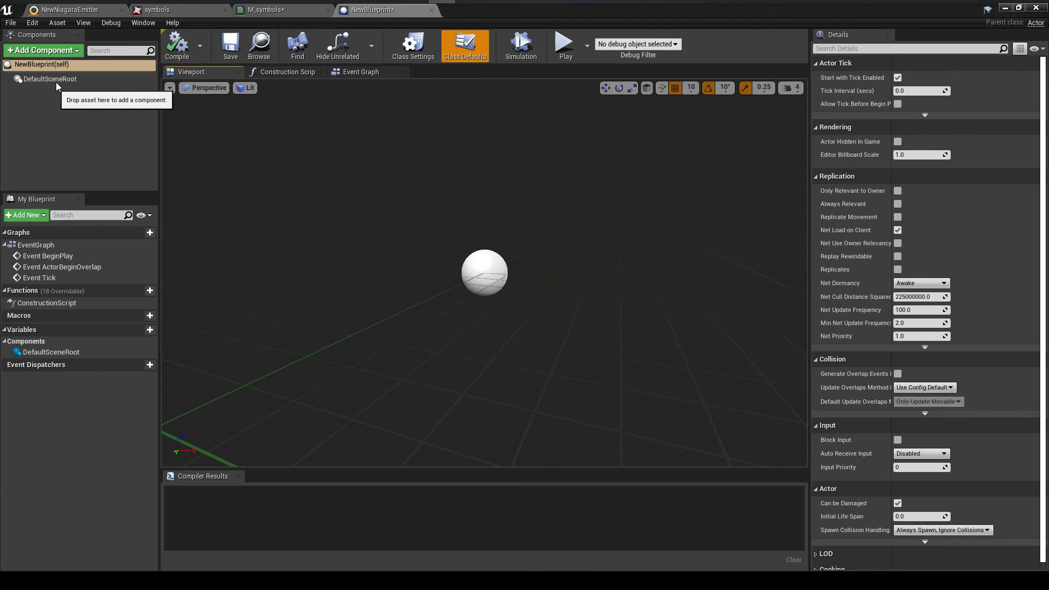
# Step: Add a Niagara System component and create NewNiagaraEmitter_System from NewNiagaraEmitter
pyautogui.click(63, 50)
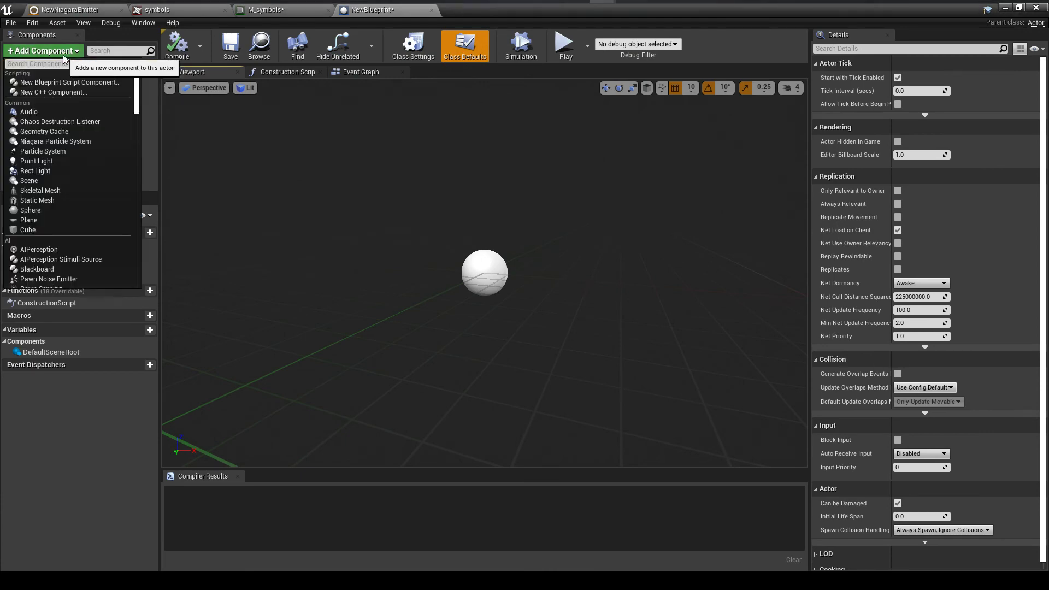
pyautogui.click(70, 142)
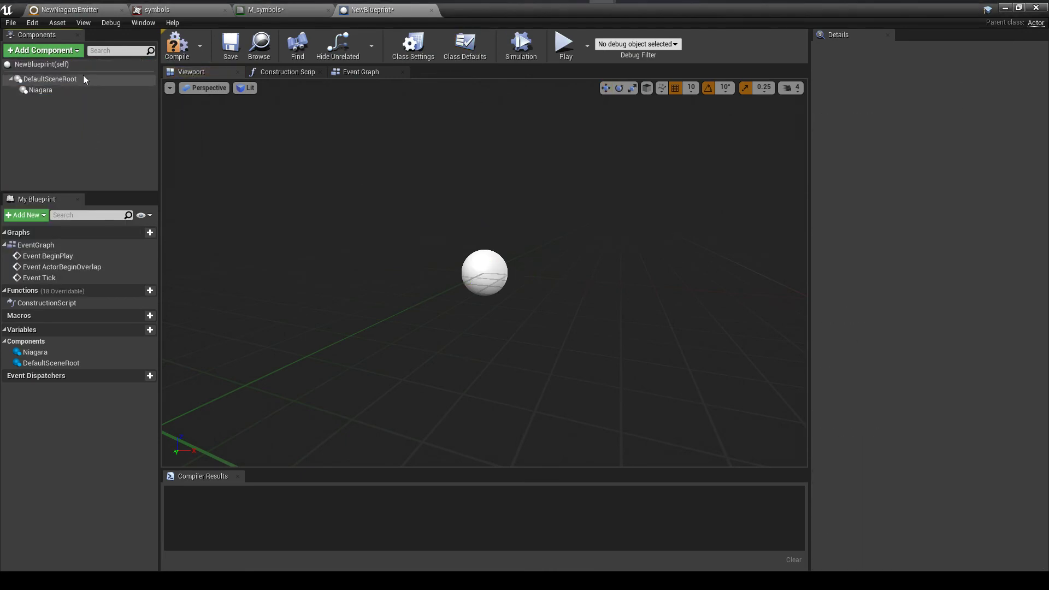
pyautogui.hotkey('alt', 'Tab')
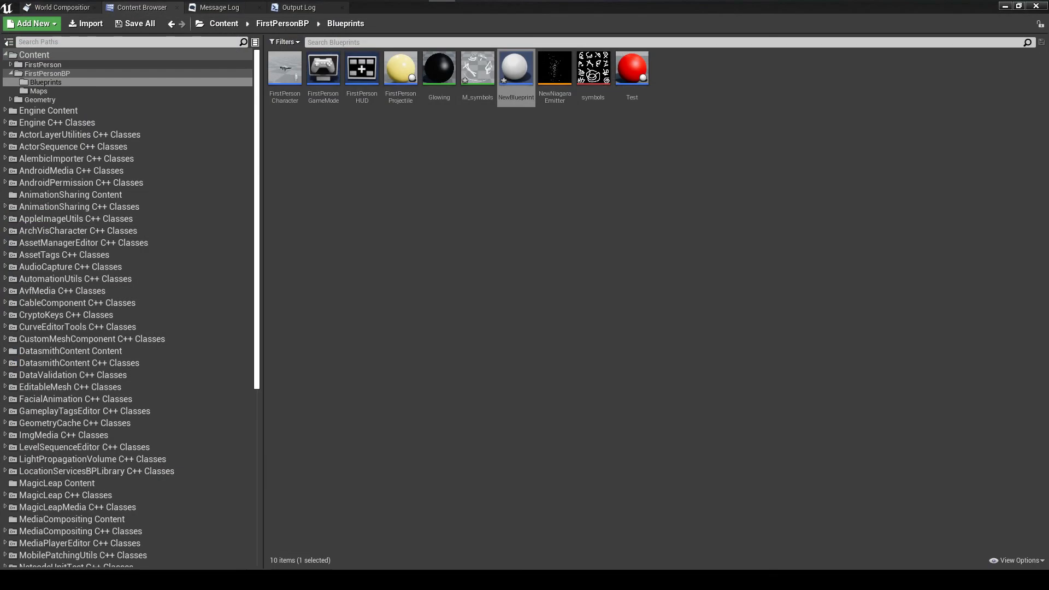
pyautogui.click(533, 266)
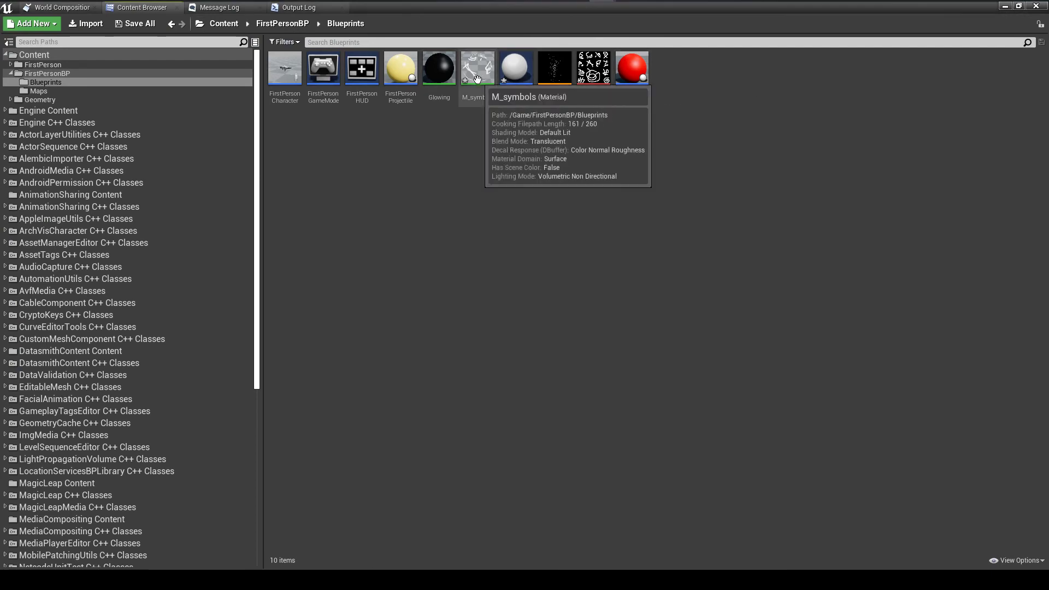
pyautogui.rightClick(558, 92)
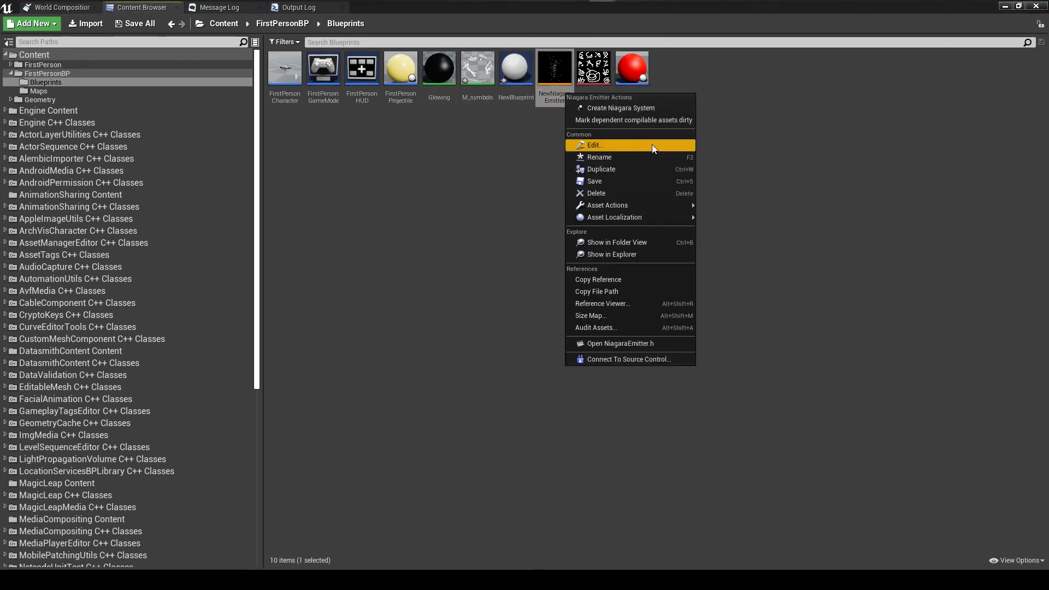
pyautogui.click(636, 107)
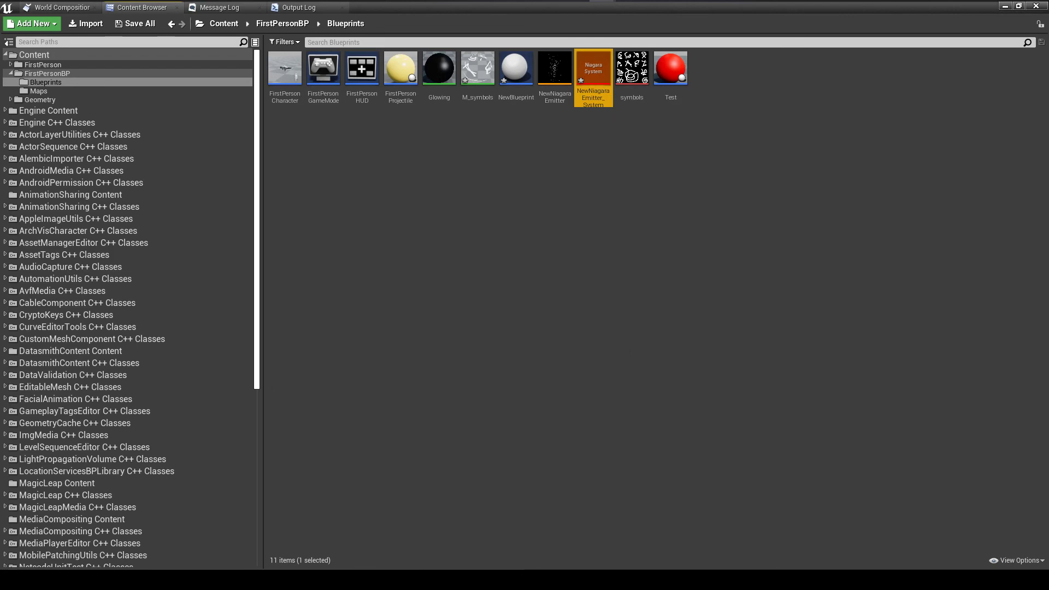
# Step: Assign NewNiagaraEmitter_System to the Niagara component and compile the Blueprint
pyautogui.hotkey('alt', 'Tab')
pyautogui.click(88, 90)
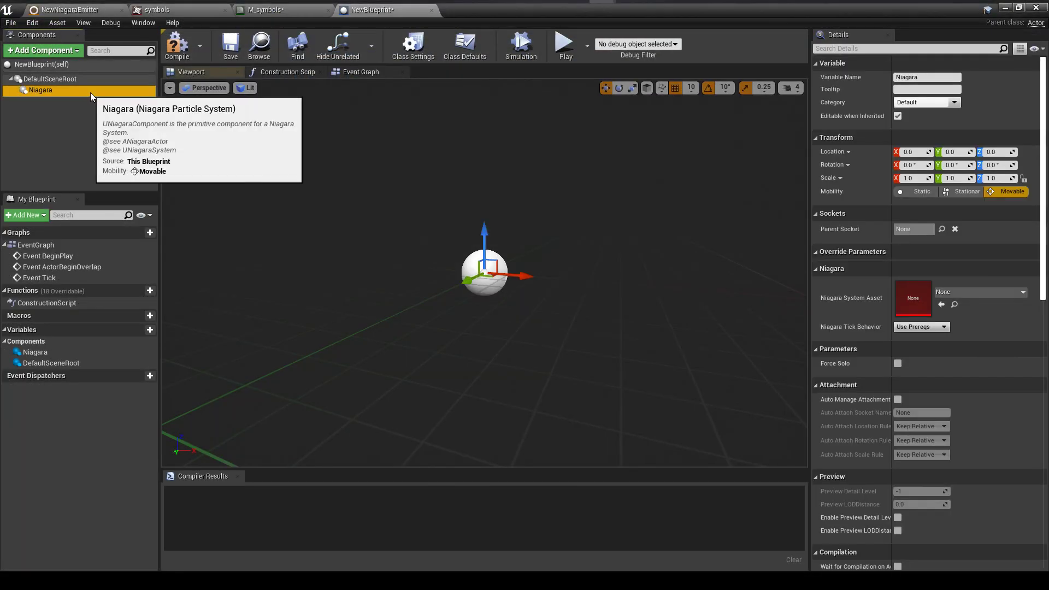
pyautogui.click(941, 304)
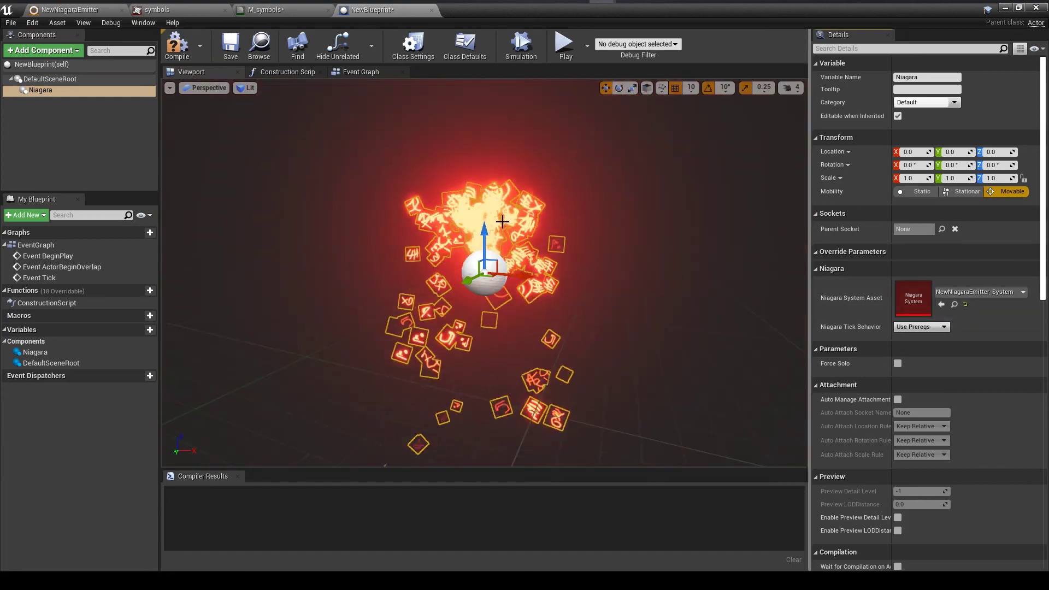
pyautogui.click(178, 48)
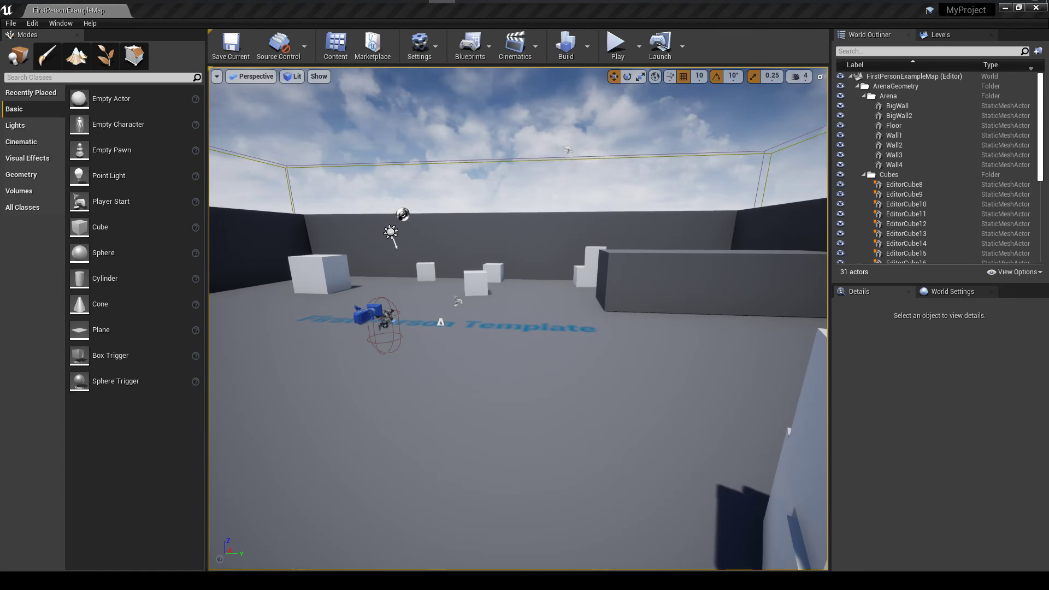
# Step: Place NewBlueprint on the arena floor at -540, 350, 280 and frame the view on it
pyautogui.moveTo(441, 2); pyautogui.dragTo(486, 400)
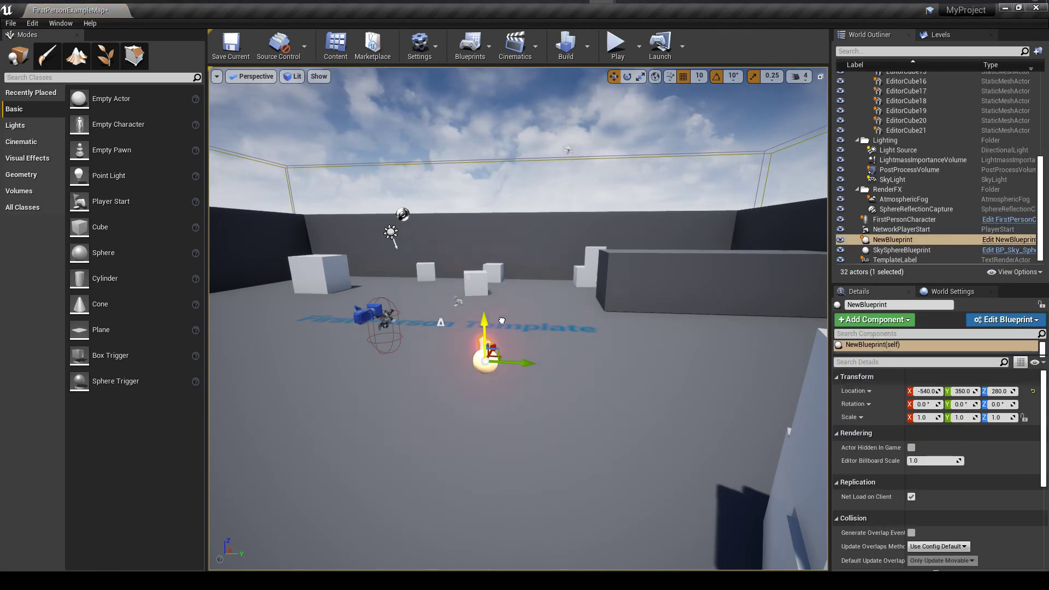
pyautogui.moveTo(503, 335); pyautogui.dragTo(506, 300)
pyautogui.press('f')
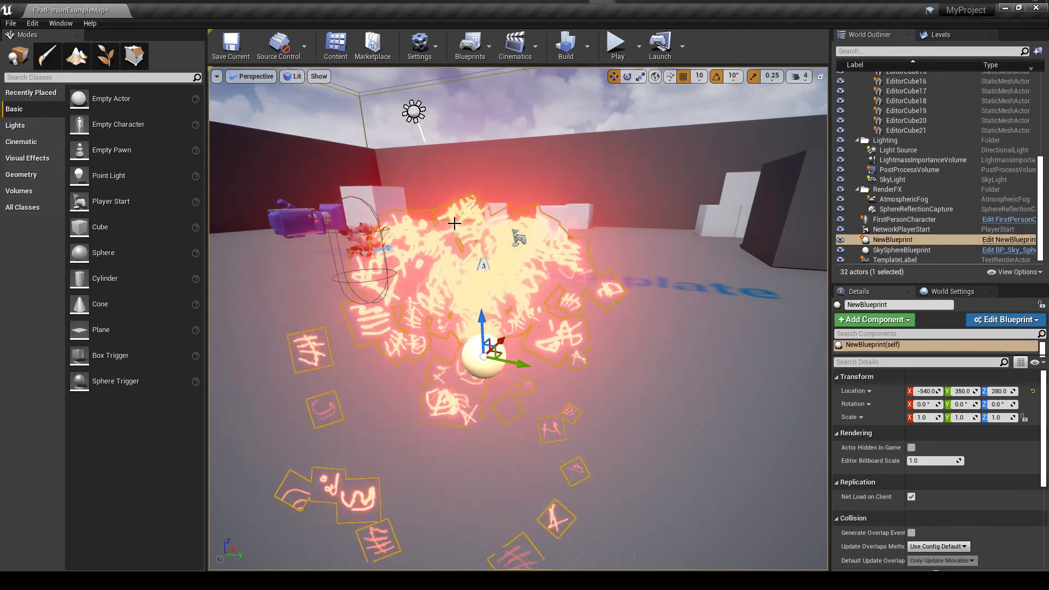
pyautogui.moveTo(518, 327); pyautogui.dragTo(486, 327)
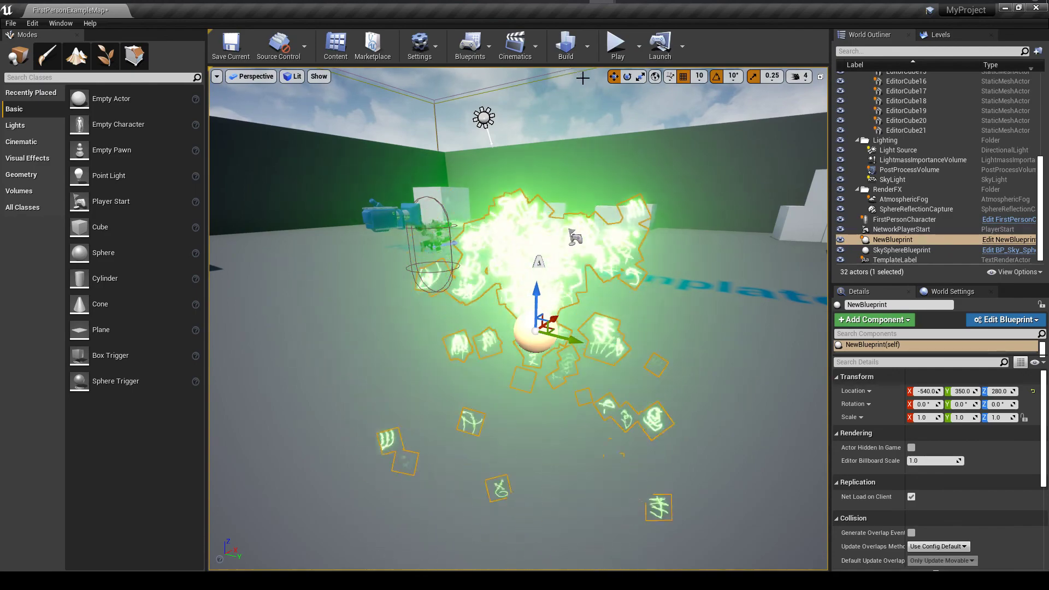
pyautogui.click(639, 49)
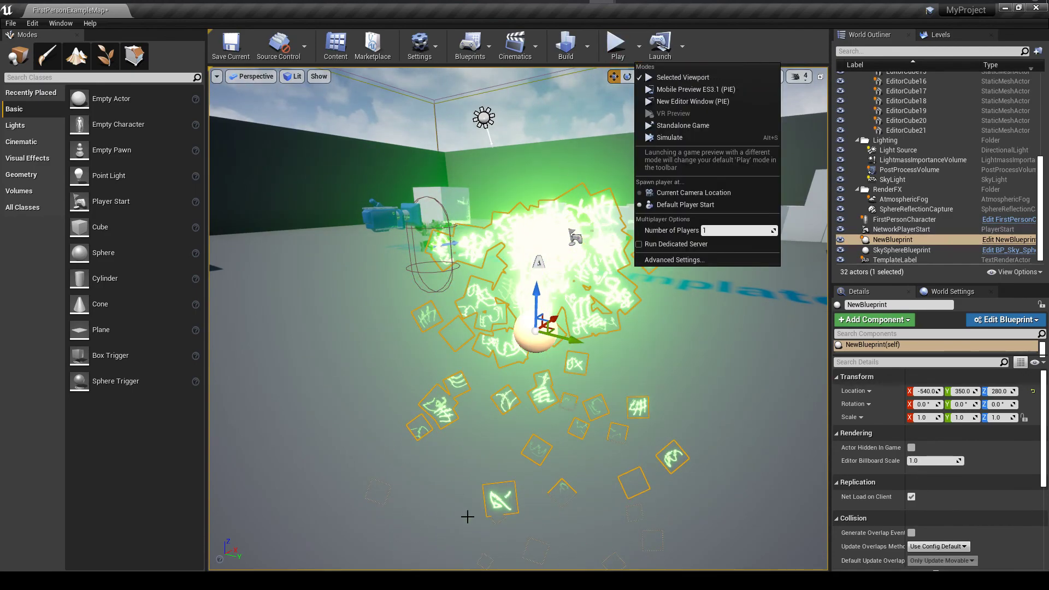
pyautogui.click(468, 169)
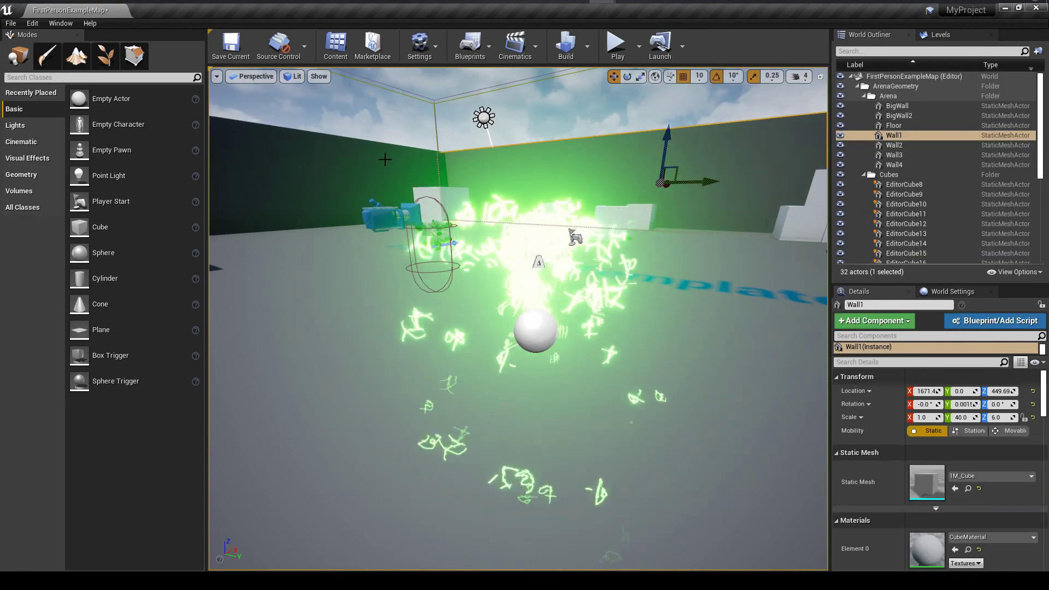